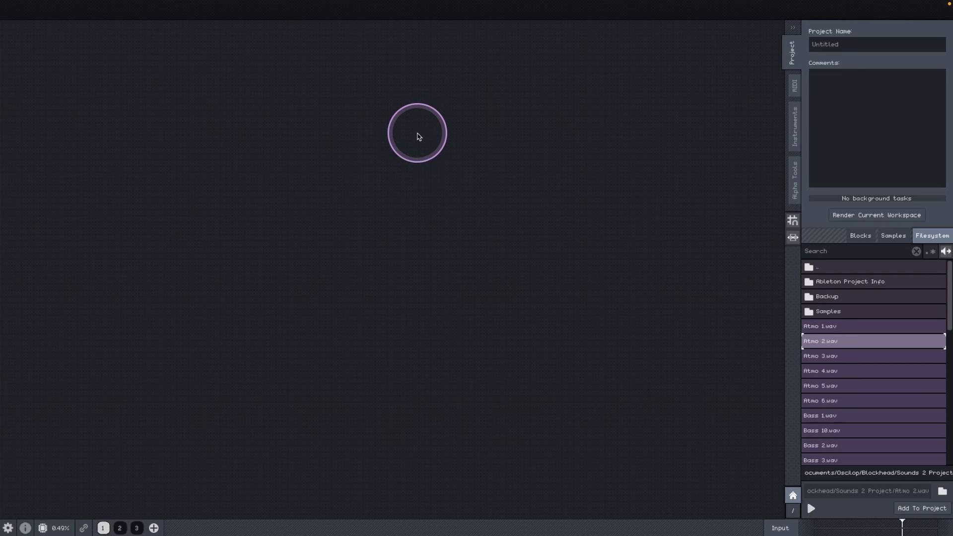
- Add a first track to the empty workspace and preview the Atmo 3.wav and Atmo 4.wav samples
double_click(417, 139)
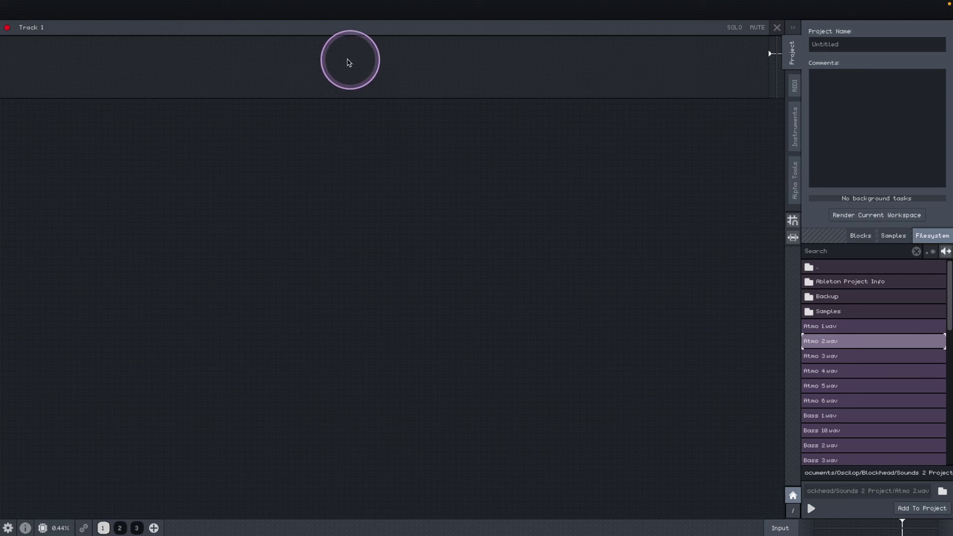
key(Down)
key(Down)
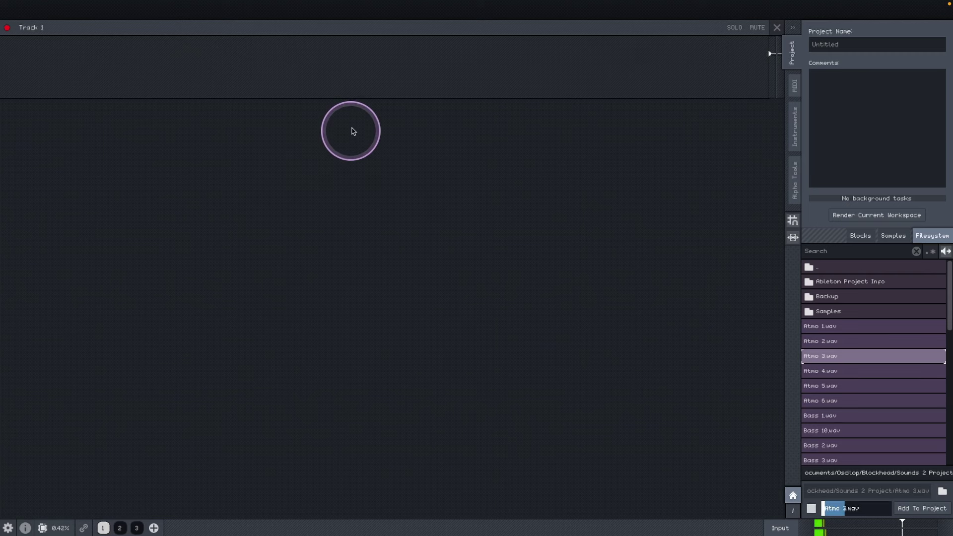
drag(833, 520, 671, 309)
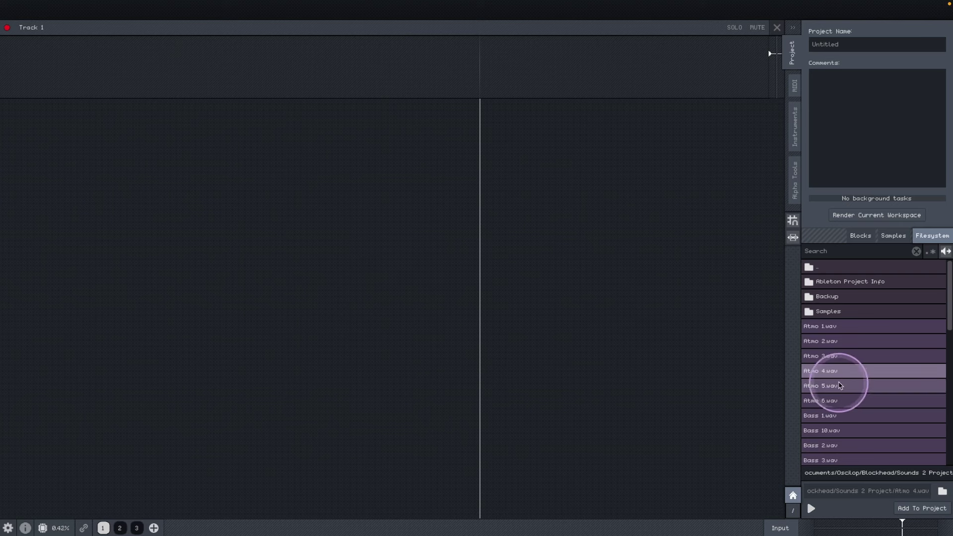
drag(342, 259, 471, 273)
- Preview the Kick 1.wav and Kick 2.wav samples and lower the preview volume
scroll(337, 294, down, 3)
scroll(877, 388, down, 5)
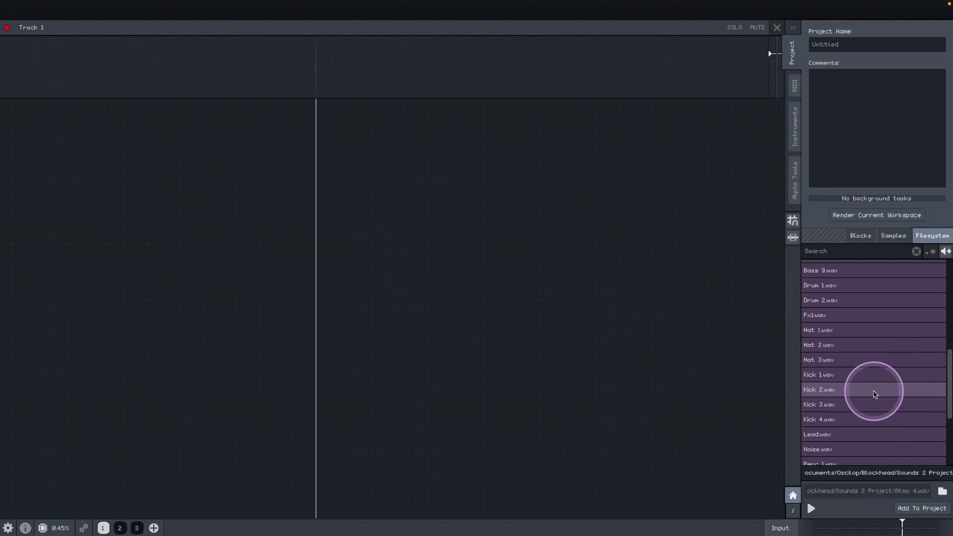
click(835, 376)
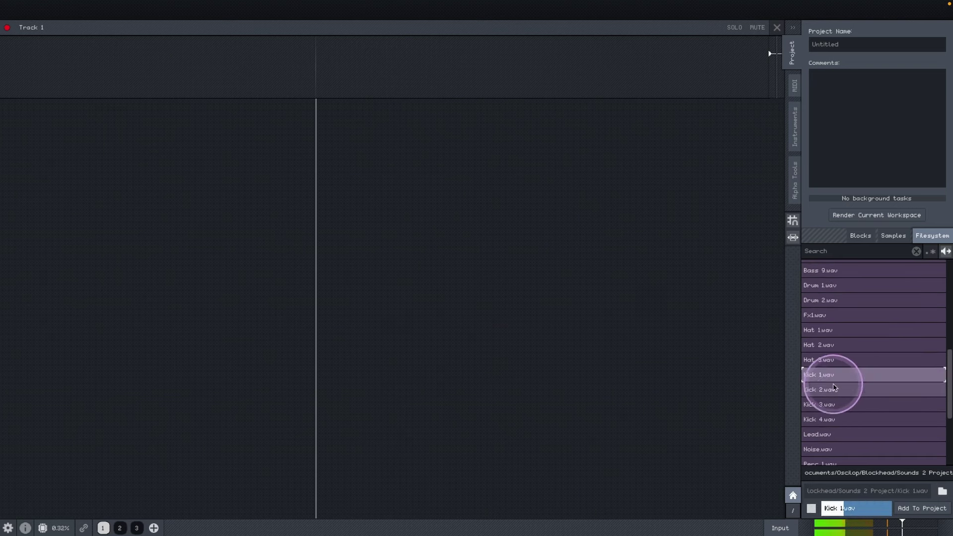
click(839, 390)
mouse_move(902, 526)
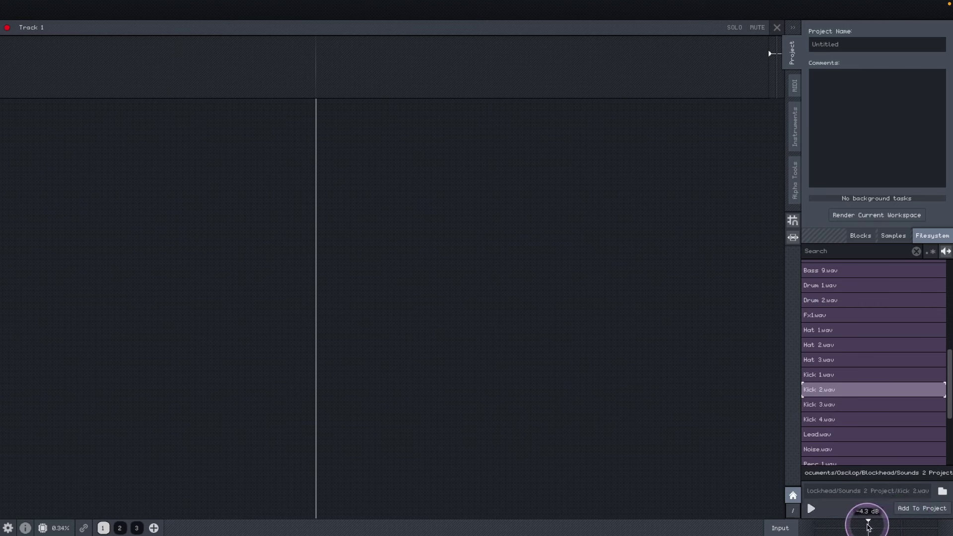
click(839, 392)
- Place four Kick 1.wav clips at uneven intervals on Track 1 and play them back
click(834, 378)
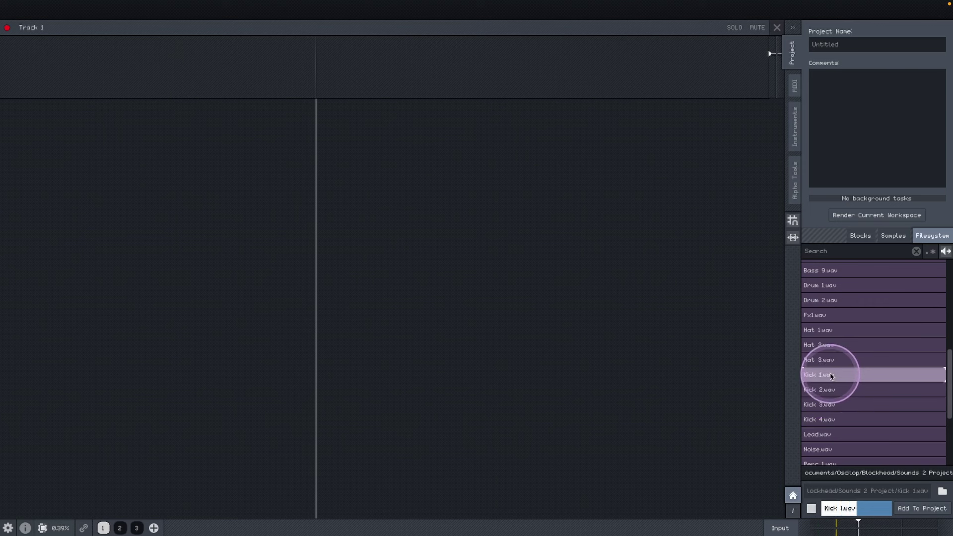
drag(829, 377, 492, 83)
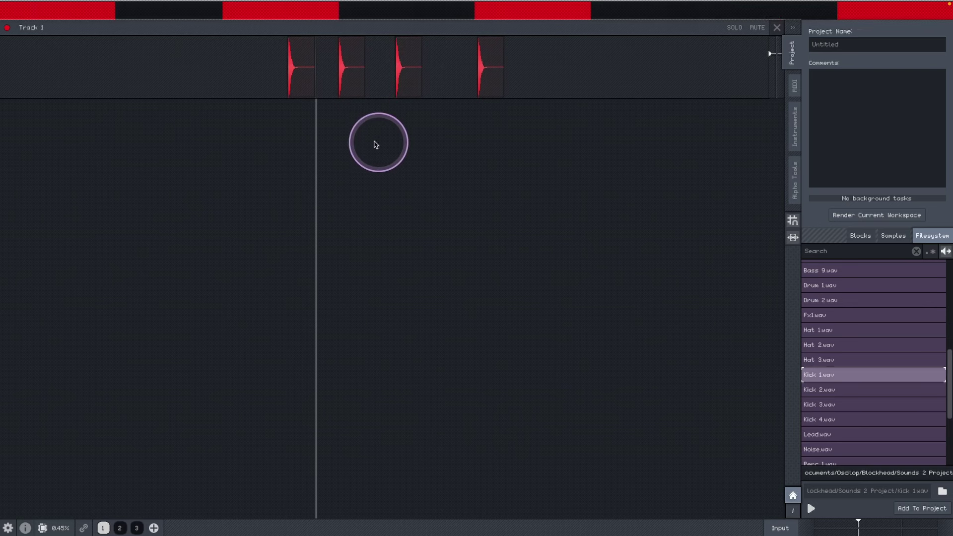
key(Down)
key(space)
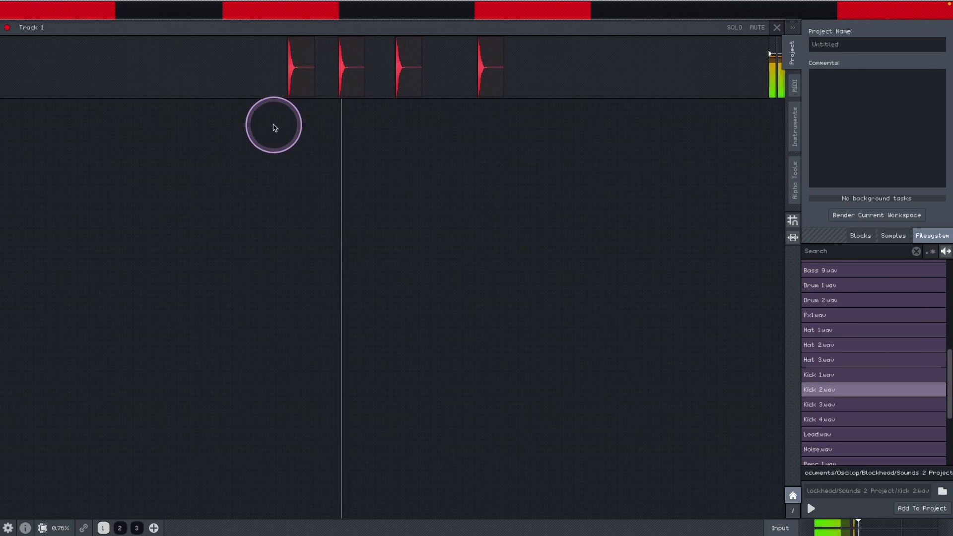
click(262, 74)
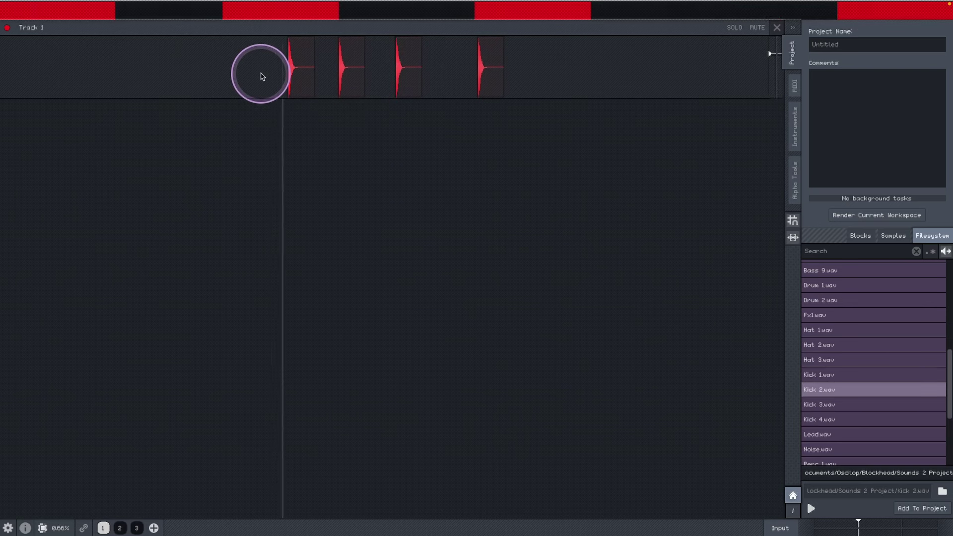
scroll(258, 90, up, 2)
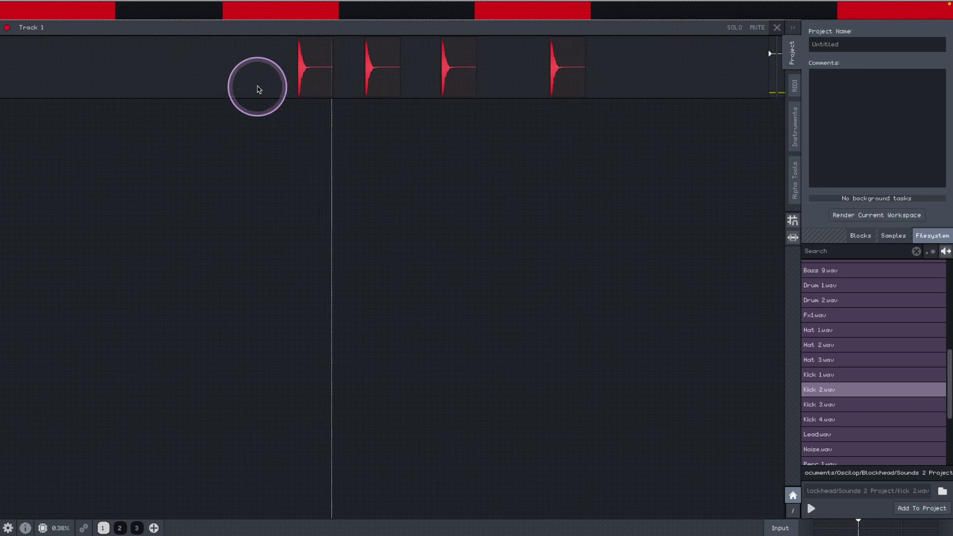
drag(394, 176, 456, 153)
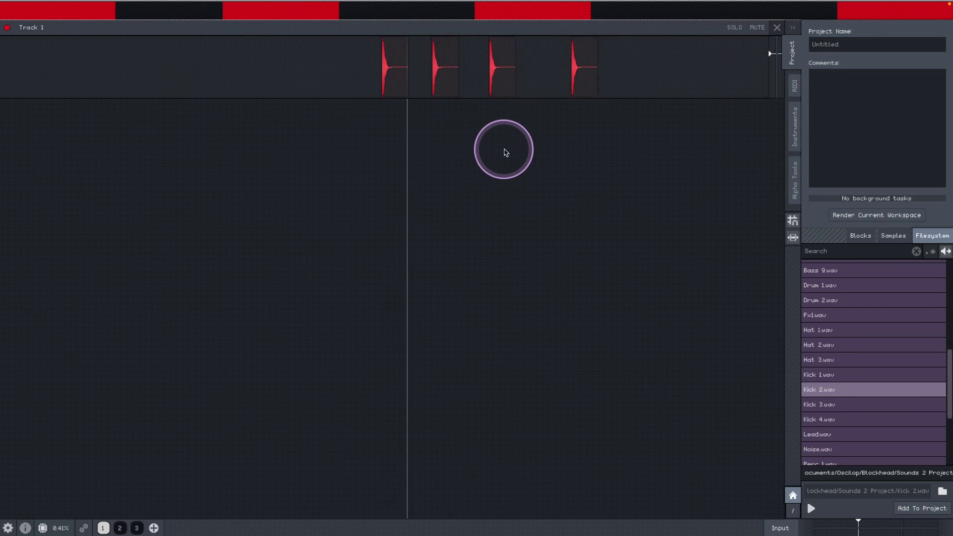
- Add a second track with a Meta Block spanning from the first kick's start to the fourth kick's end
double_click(375, 148)
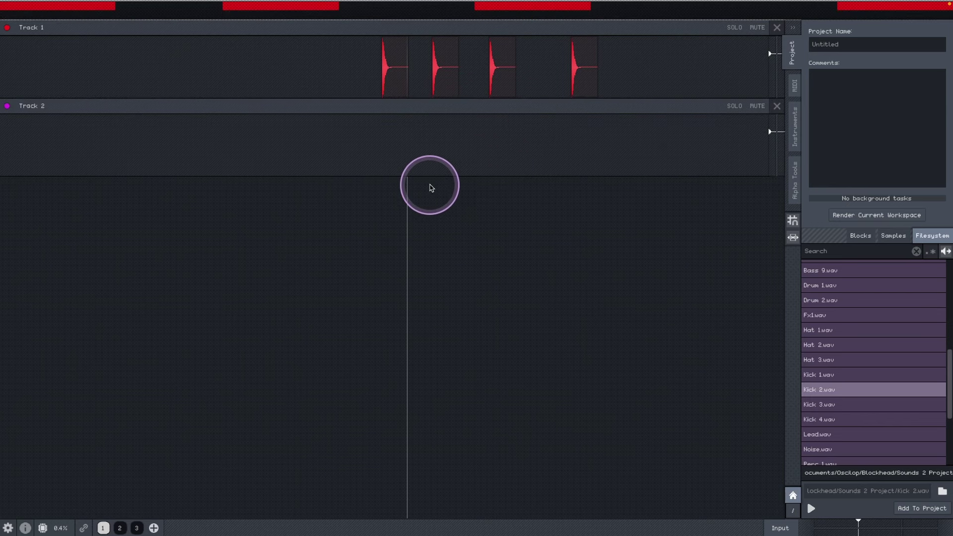
right_click(441, 149)
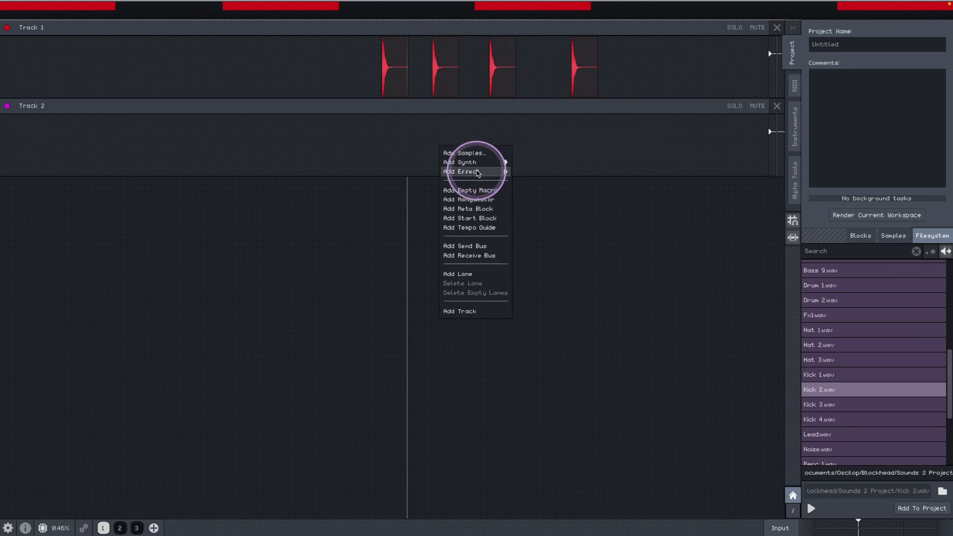
click(489, 215)
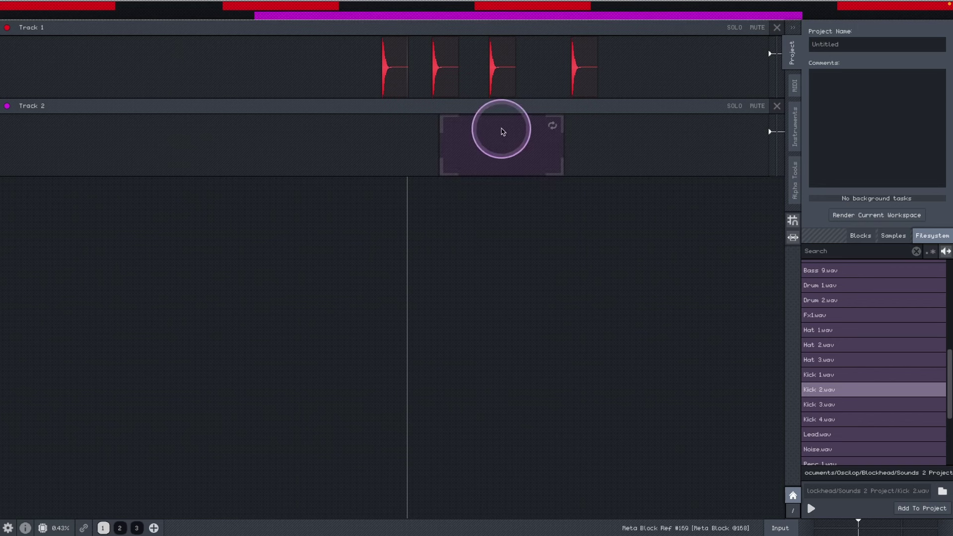
drag(502, 129, 441, 143)
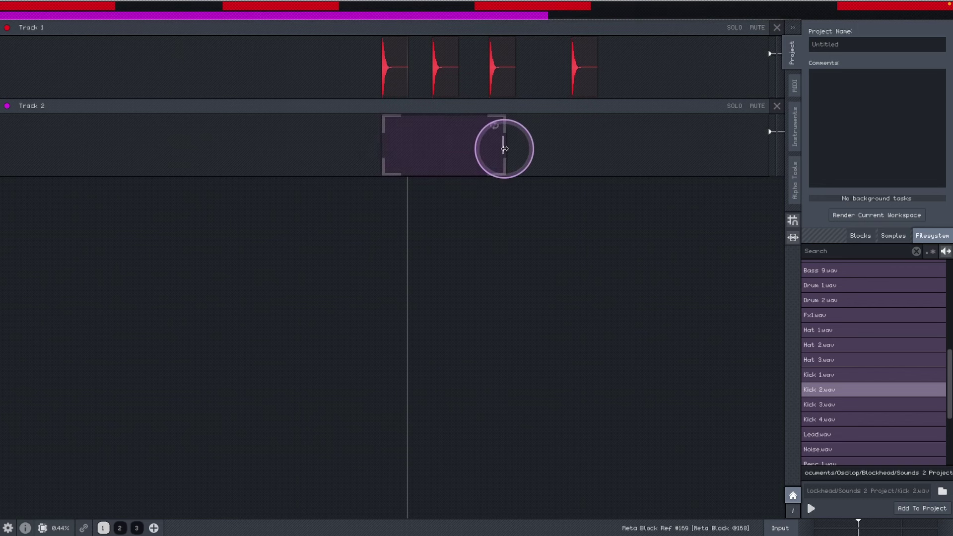
drag(505, 150, 598, 149)
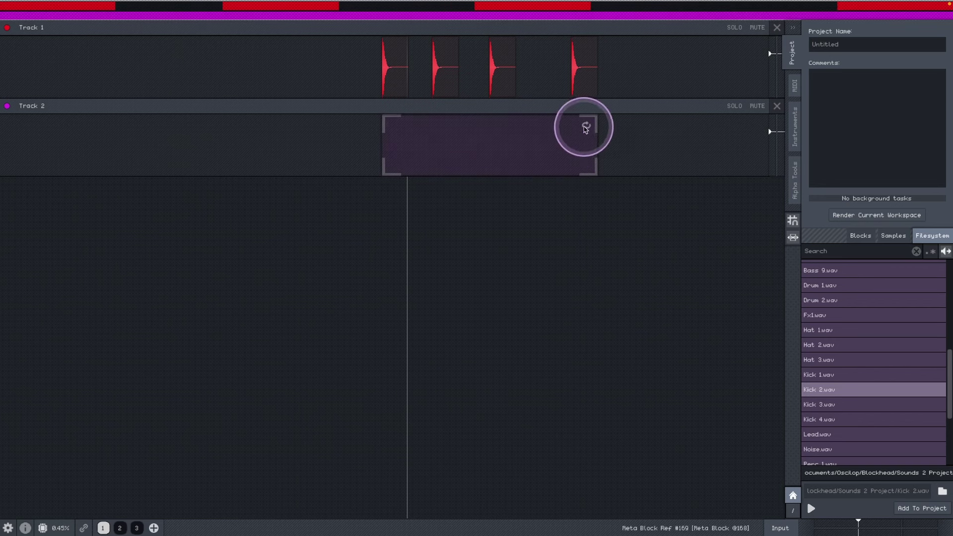
- Turn on looping for the Meta Block and play the kicks from just before its start
click(369, 163)
key(space)
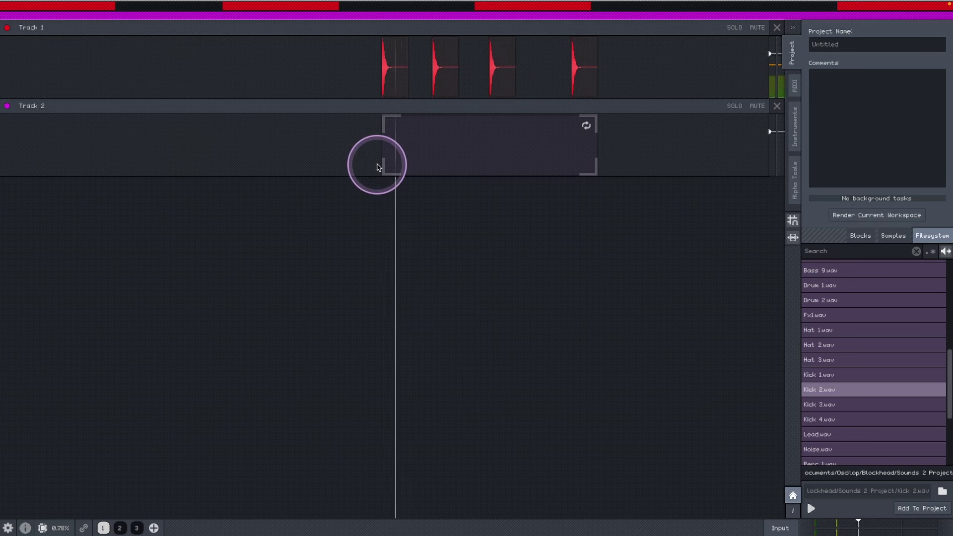
key(space)
- Move the last three kicks closer together at even spacing and shorten the looping Meta Block to end just past the fourth kick
scroll(367, 126, up, 3)
drag(564, 169, 496, 168)
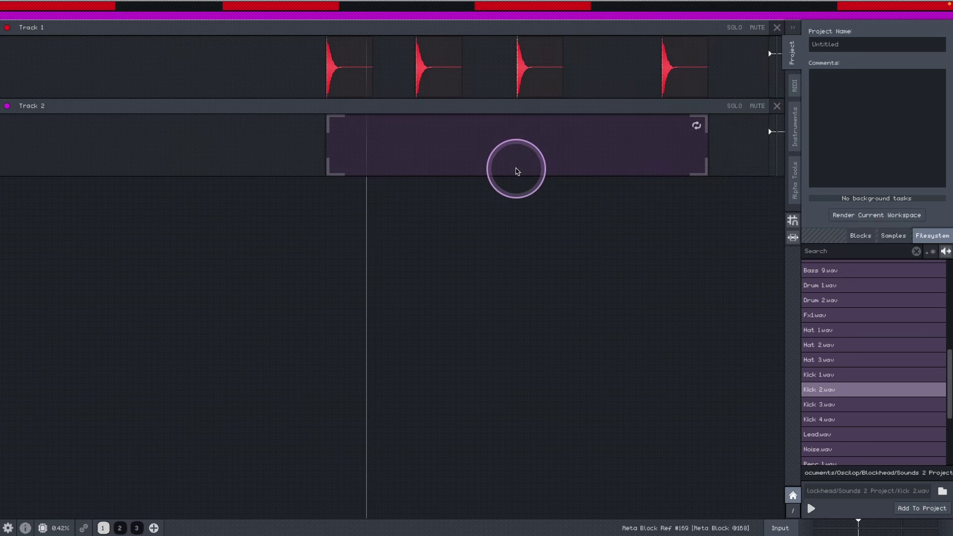
drag(425, 83, 391, 79)
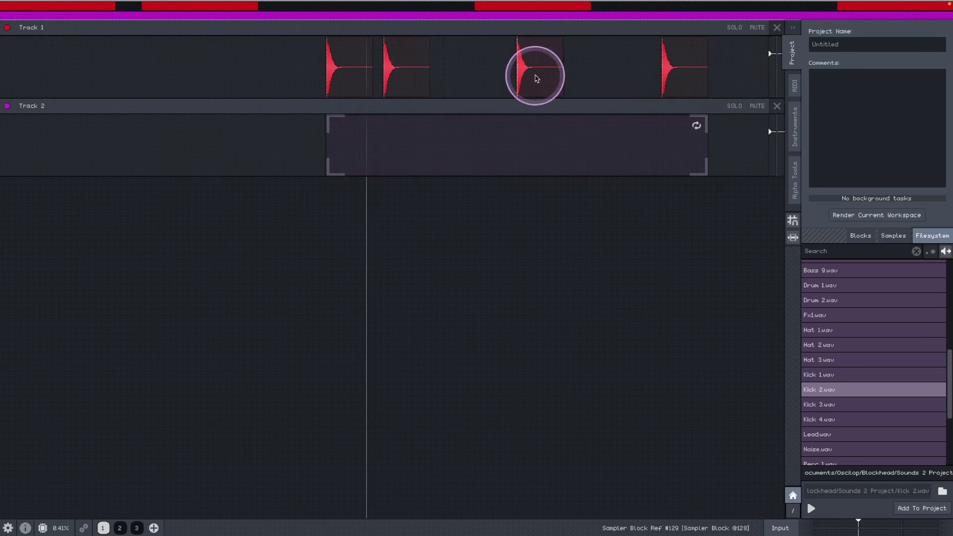
drag(536, 78, 462, 77)
drag(678, 79, 517, 81)
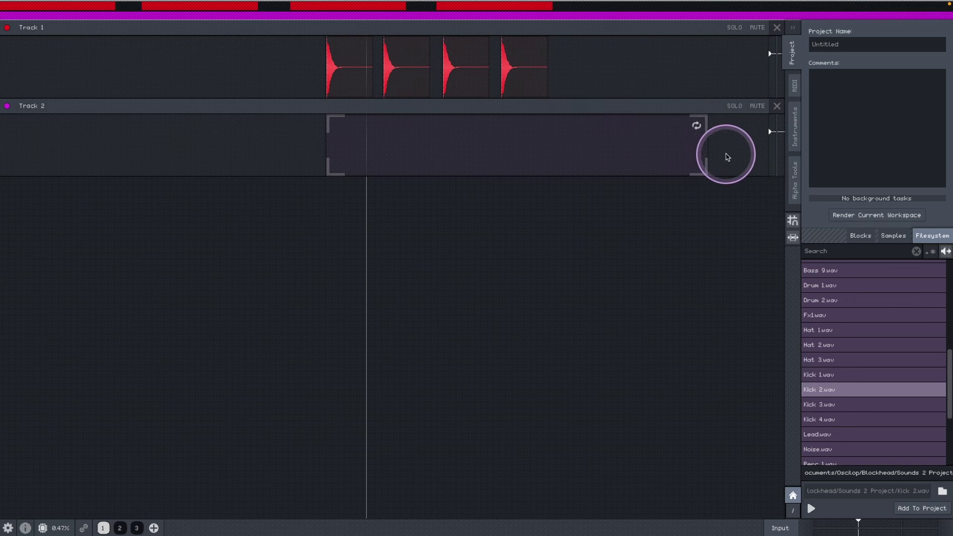
drag(708, 151, 617, 152)
click(319, 78)
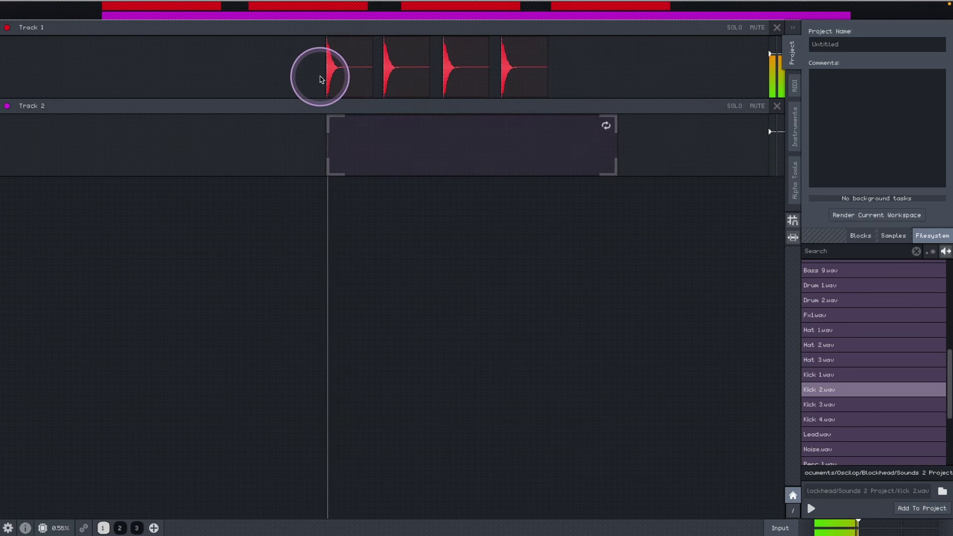
- Delete the first and fourth kicks' split-off tails and the third kick's front section, undoing each accidental deletion of Track 1
scroll(320, 79, up, 3)
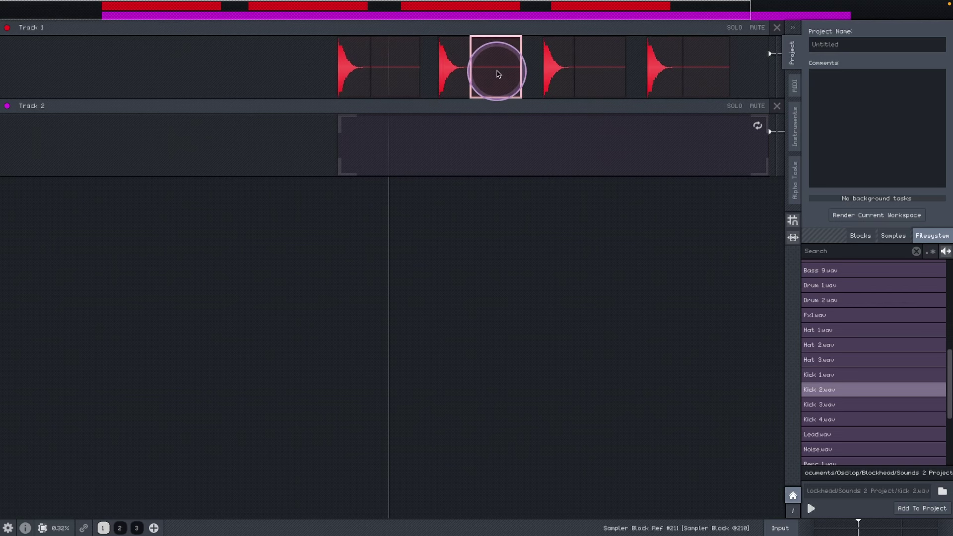
key(Delete)
key(Delete)
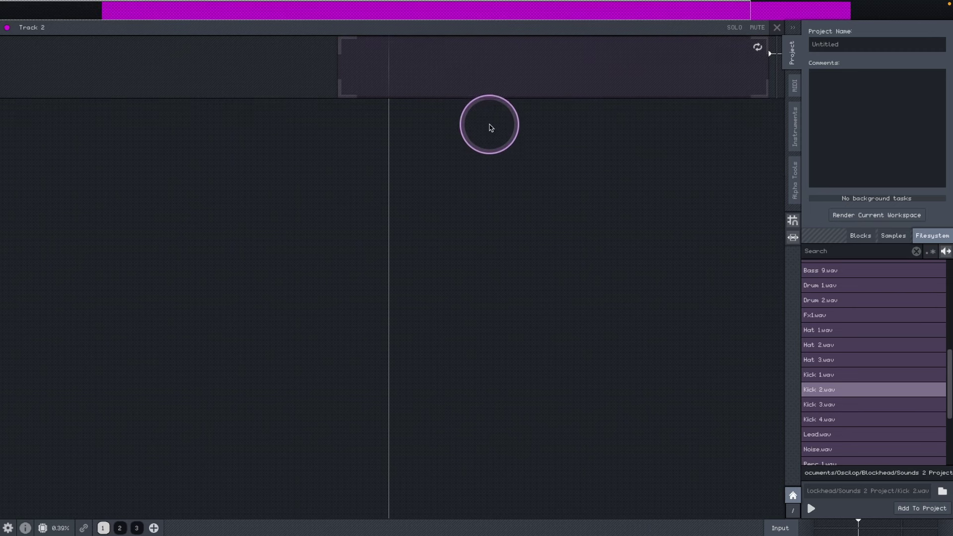
key(ctrl+z)
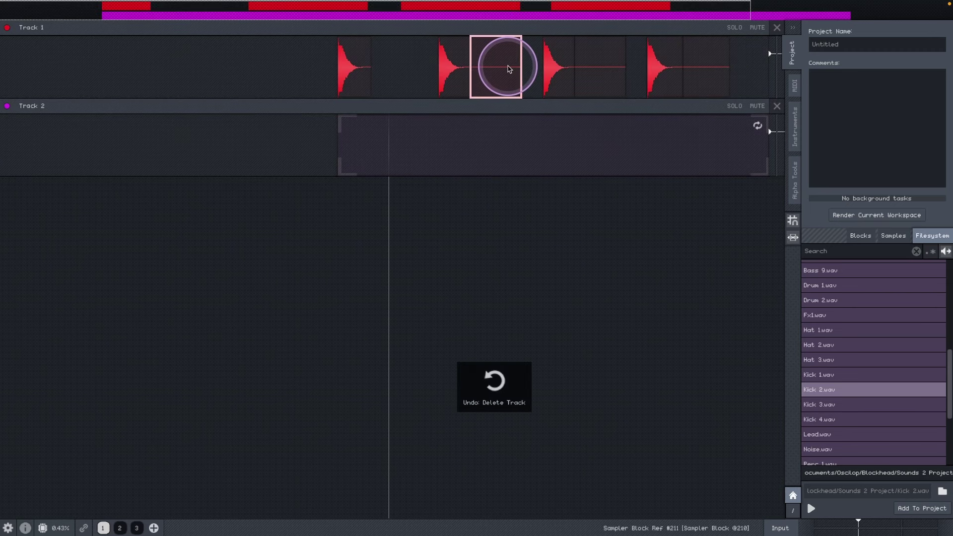
key(Delete)
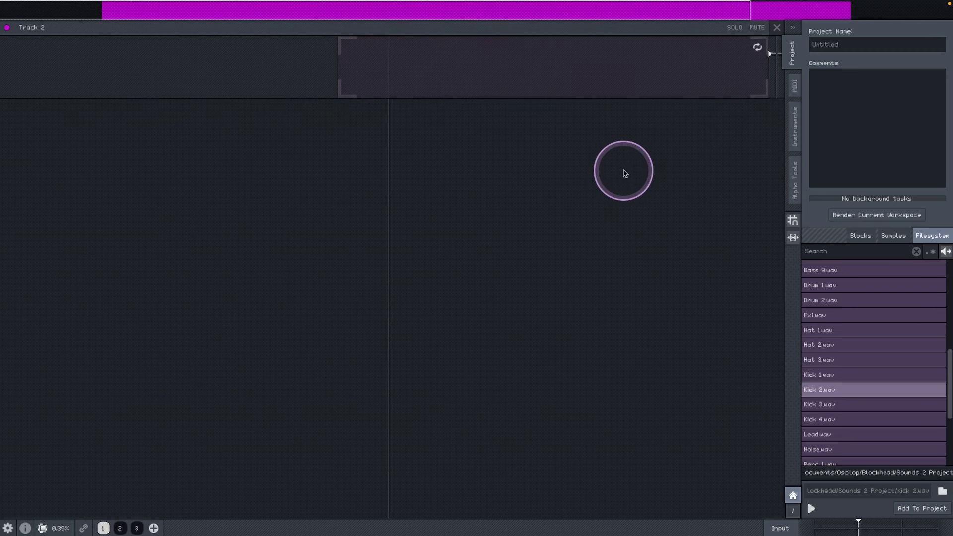
key(ctrl+z)
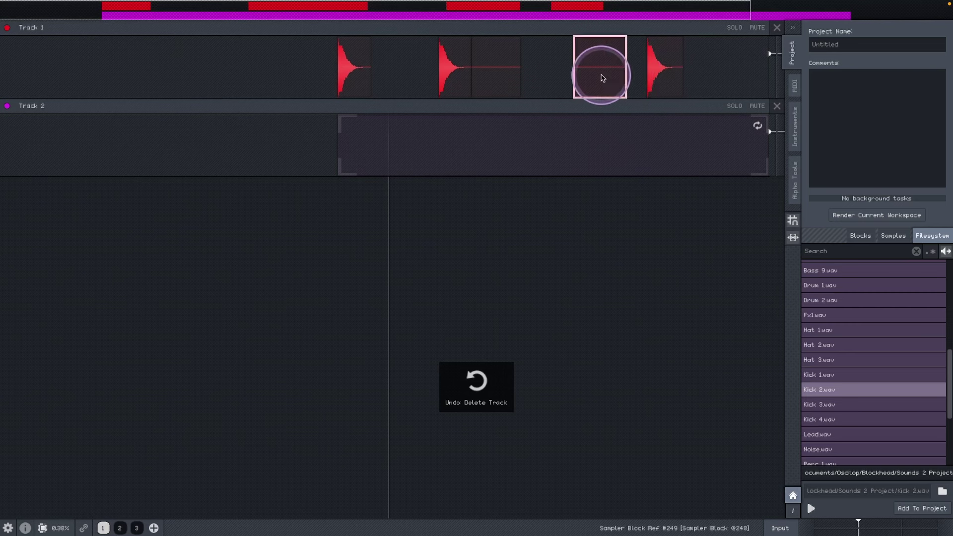
key(Delete)
key(ctrl+z)
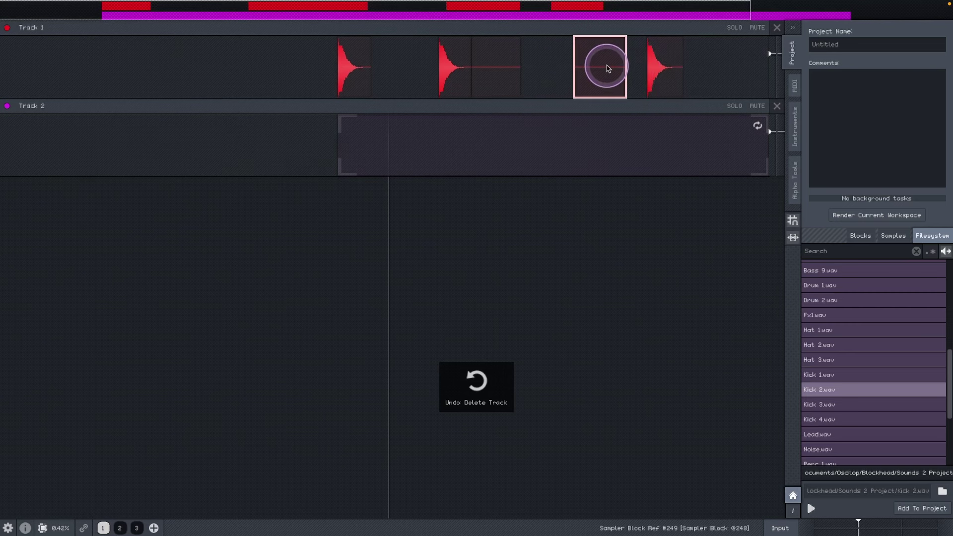
- Delete the remaining kick sections on Track 1, keeping only the trimmed first kick clip
key(Delete)
click(492, 64)
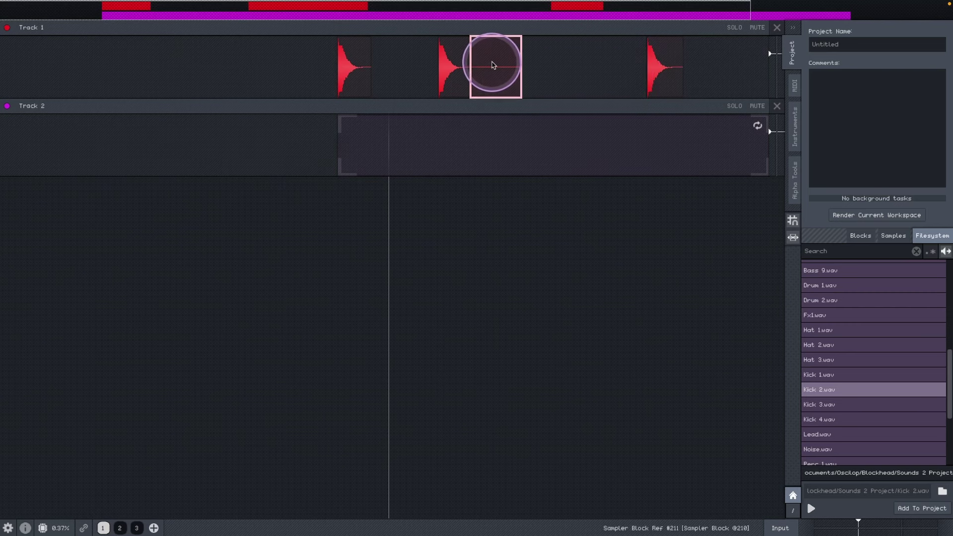
key(Delete)
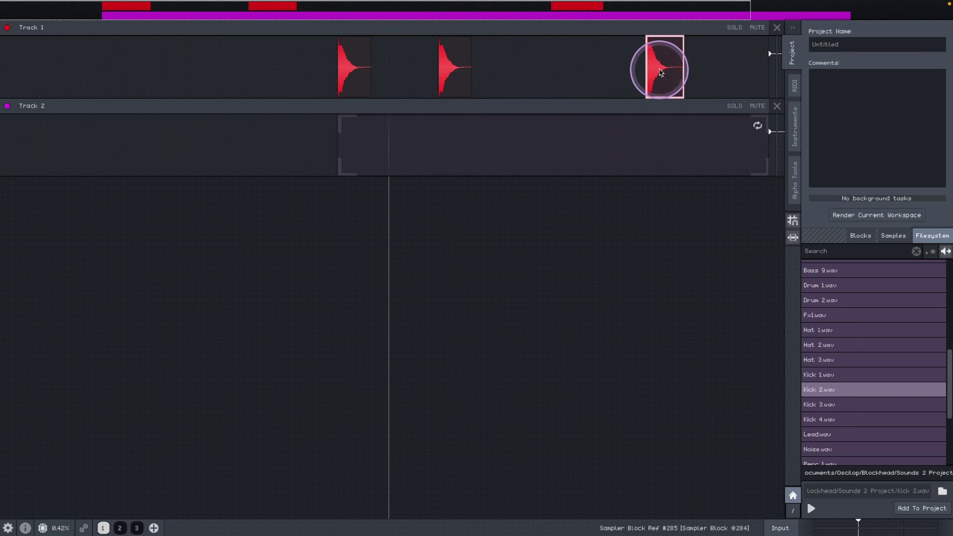
key(Delete)
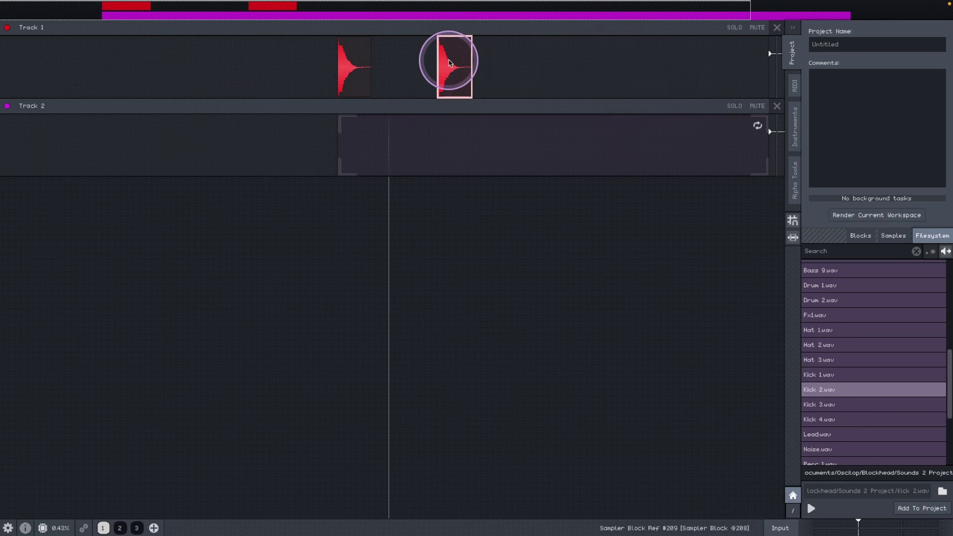
key(Delete)
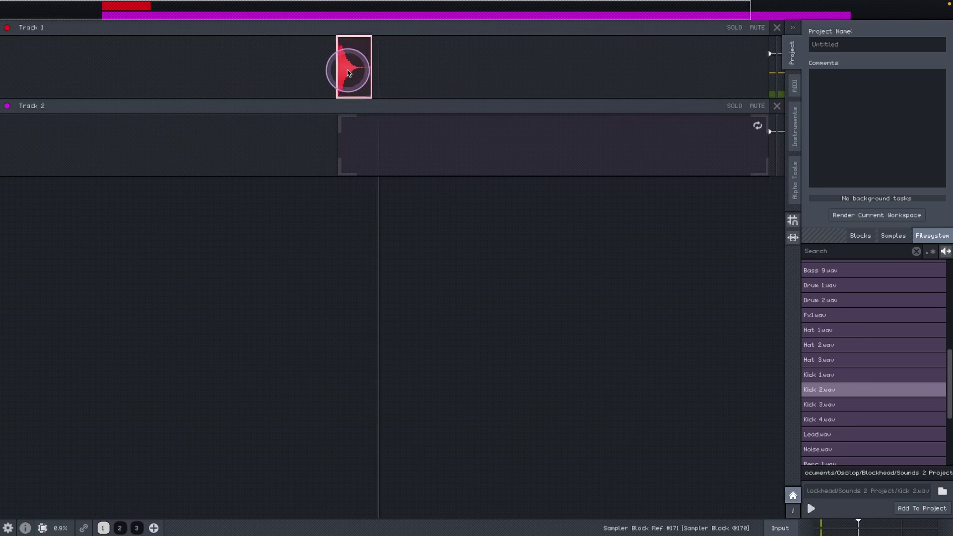
- Copy the trimmed kick clip five times along Track 1 at roughly even spacing
mouse_move(350, 73)
mouse_down()
mouse_move(419, 80)
mouse_move(400, 78)
mouse_up()
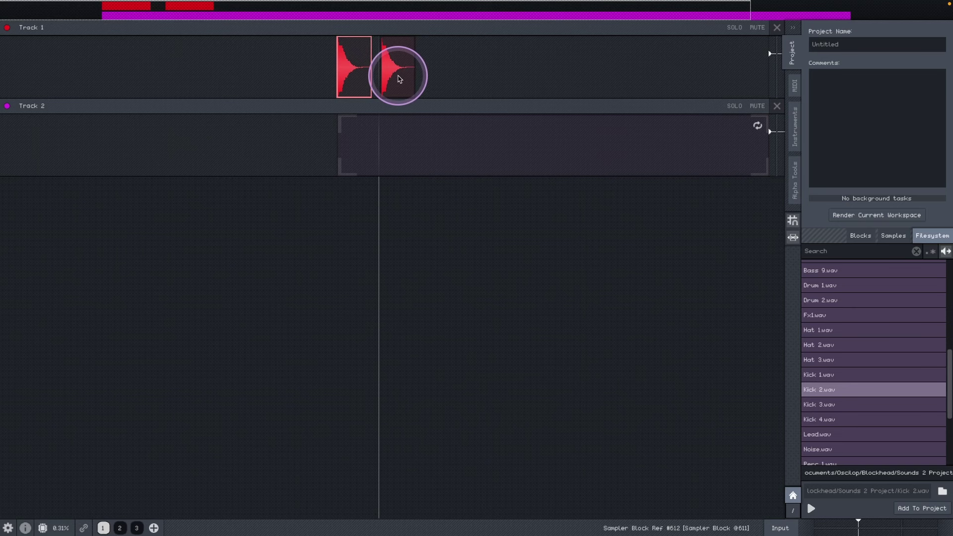
mouse_move(400, 78)
mouse_down()
mouse_move(442, 77)
mouse_move(399, 76)
mouse_up()
click(440, 73)
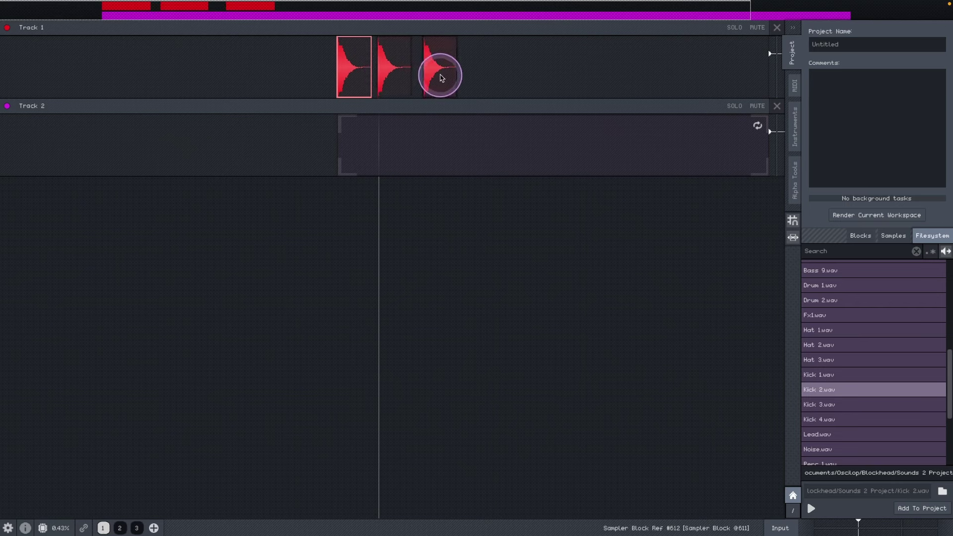
click(487, 73)
click(527, 73)
mouse_move(528, 76)
mouse_down()
mouse_move(713, 70)
mouse_move(651, 74)
mouse_move(634, 90)
mouse_move(619, 155)
mouse_move(616, 128)
mouse_move(571, 154)
mouse_move(564, 245)
mouse_move(564, 68)
mouse_move(571, 75)
mouse_up()
- Undo the surplus kick copies at the end of Track 1
key(ctrl+z)
key(ctrl+z)
key(ctrl+z)
key(ctrl+z)
key(ctrl+z)
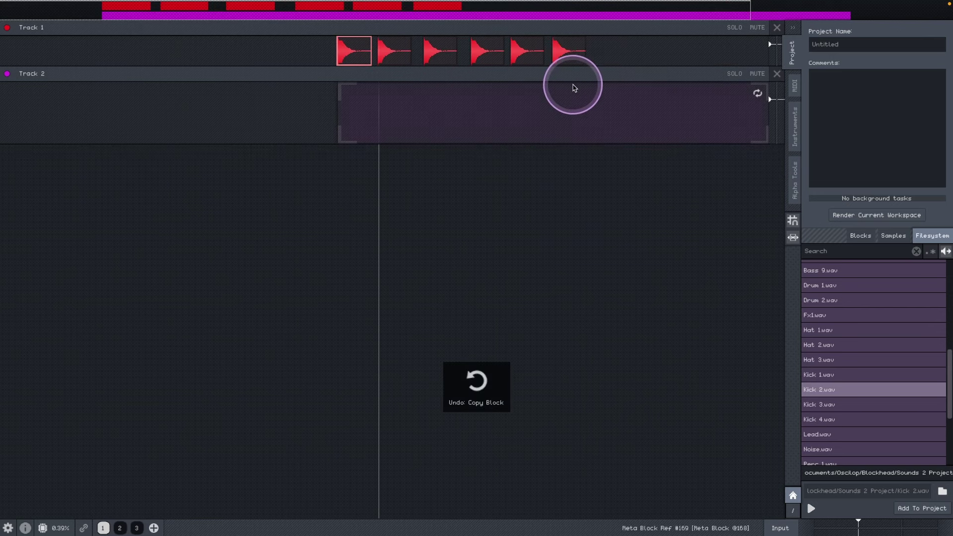
- Move the third and fourth kicks further along Track 1, tighten the spacing between them, and audition the pattern
key(space)
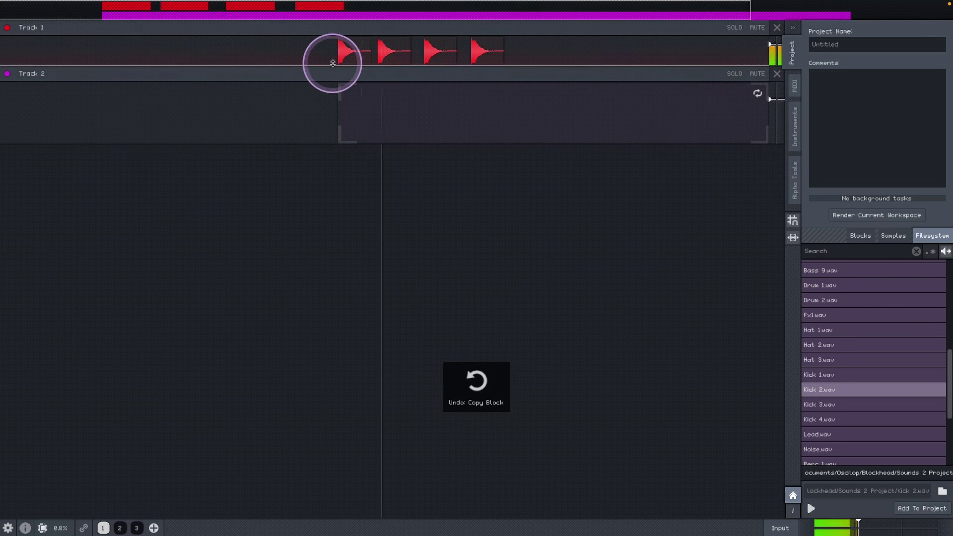
key(space)
drag(524, 54, 466, 49)
key(space)
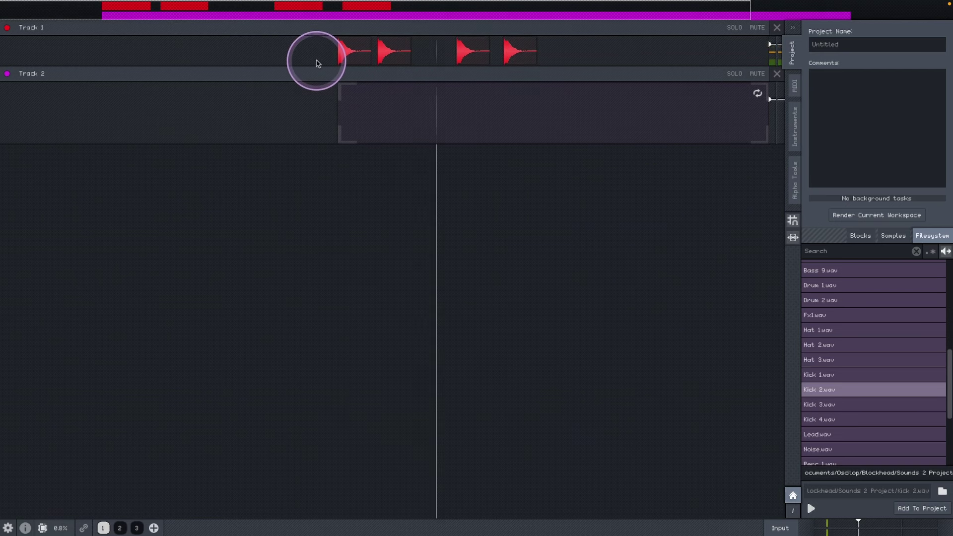
mouse_move(527, 60)
mouse_down()
mouse_move(510, 48)
mouse_move(478, 57)
mouse_up()
drag(477, 58, 470, 57)
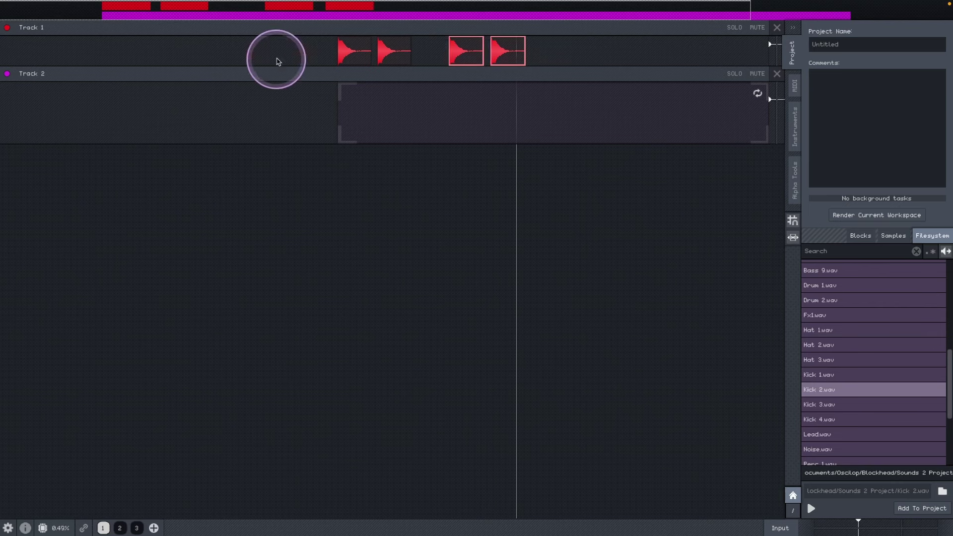
key(space)
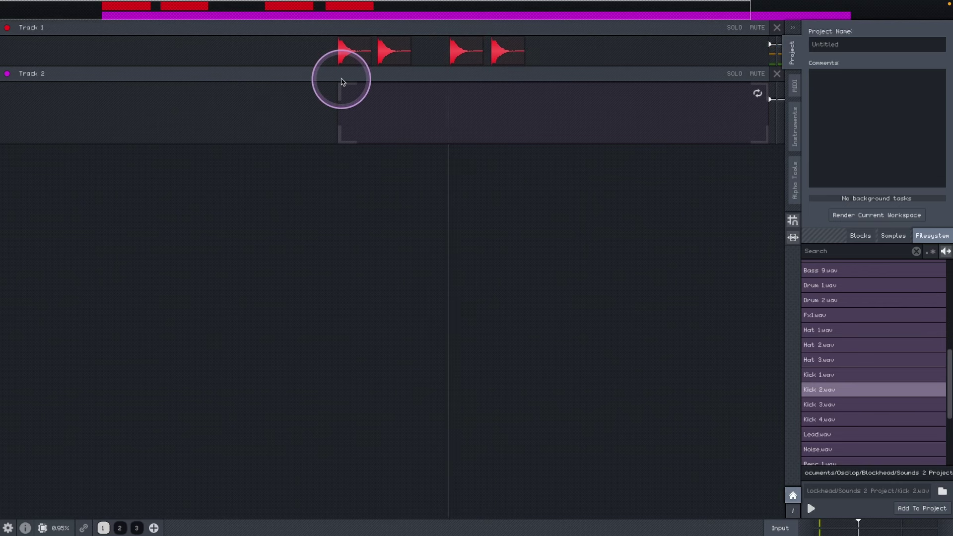
key(space)
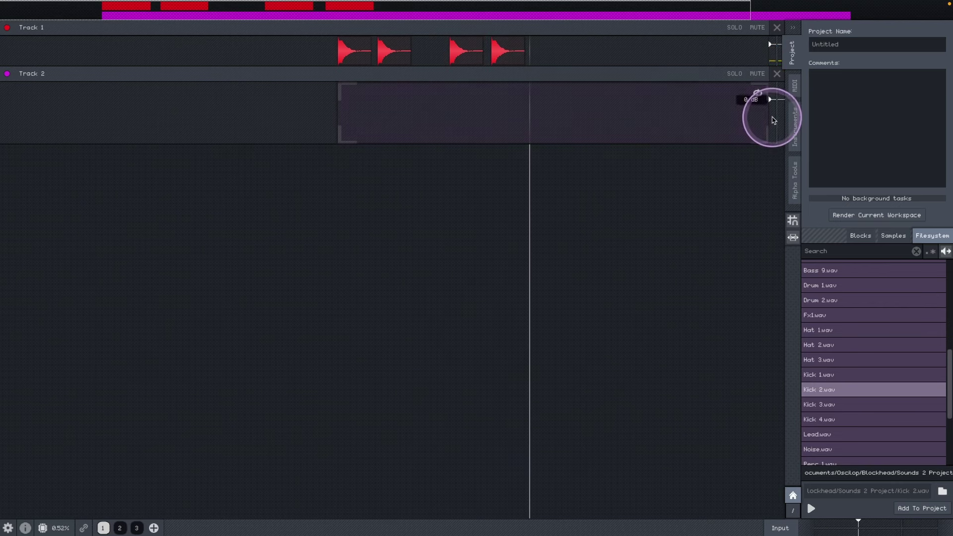
- Shorten the Meta Block on Track 2 so the loop ends shortly after the fourth kick
click(766, 118)
drag(745, 132, 427, 110)
drag(321, 168, 446, 176)
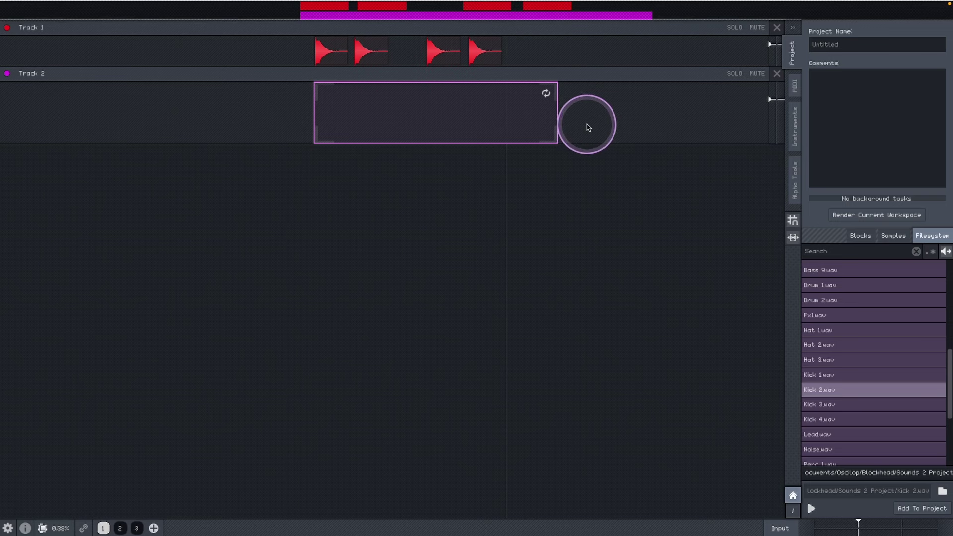
- Add one lane to Track 2, undo the extra lane, and place a Tempo Guide there aligned with the Meta Block's start
right_click(588, 125)
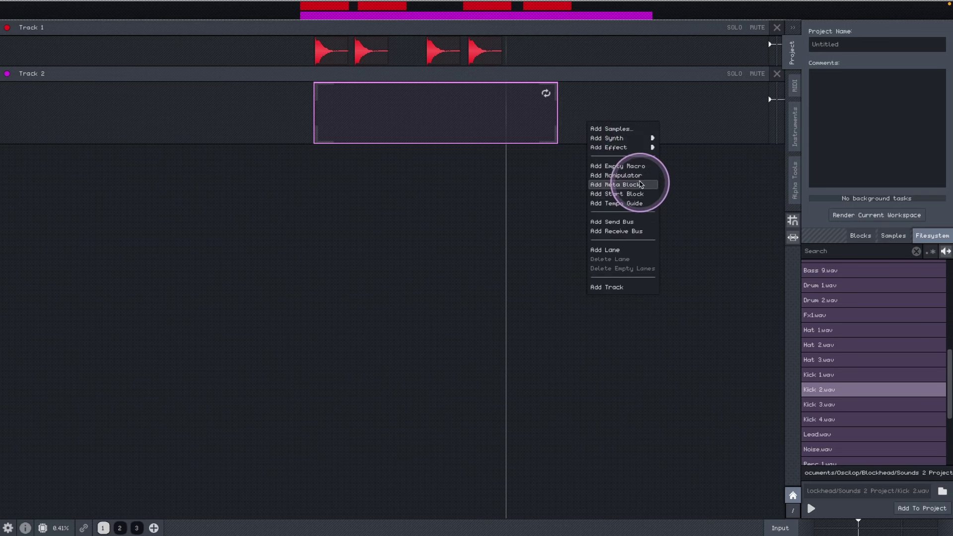
click(603, 251)
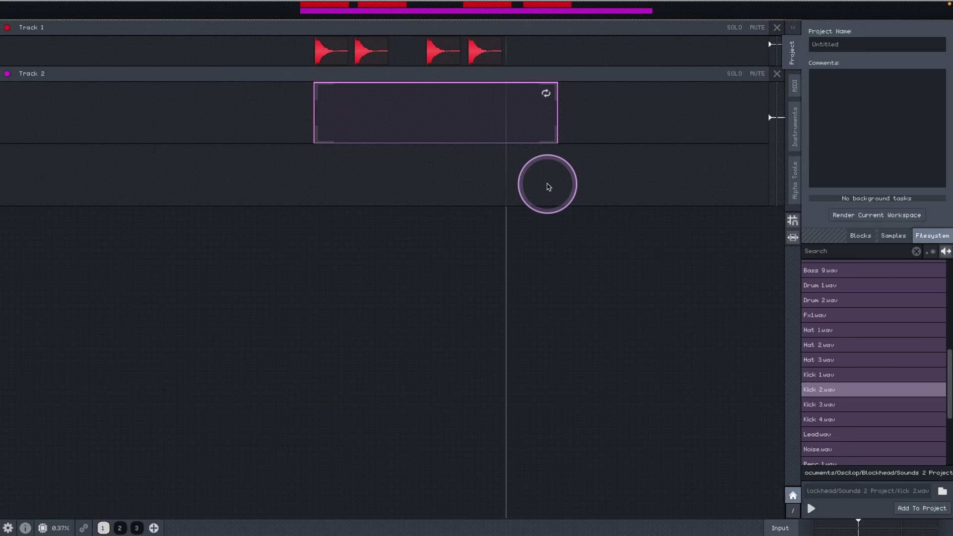
key(l)
key(ctrl+z)
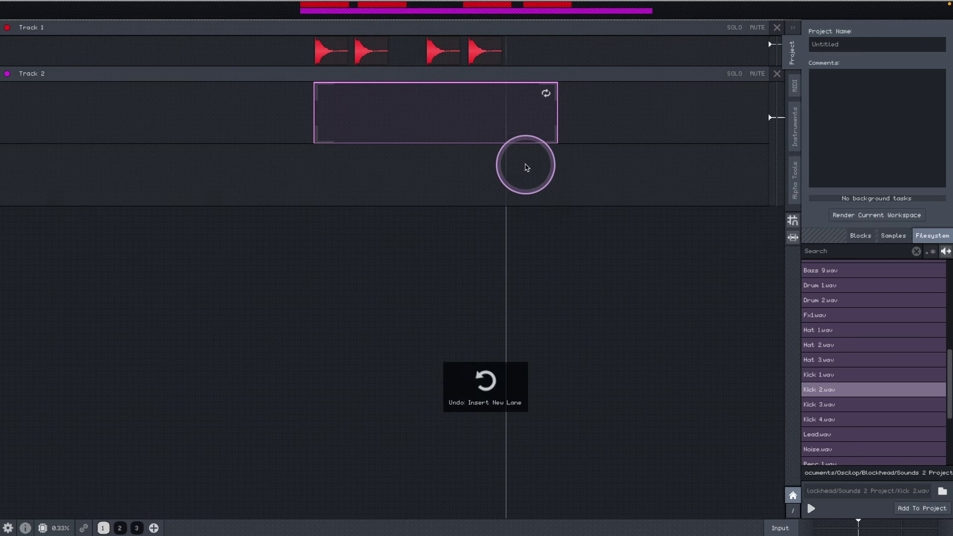
right_click(388, 168)
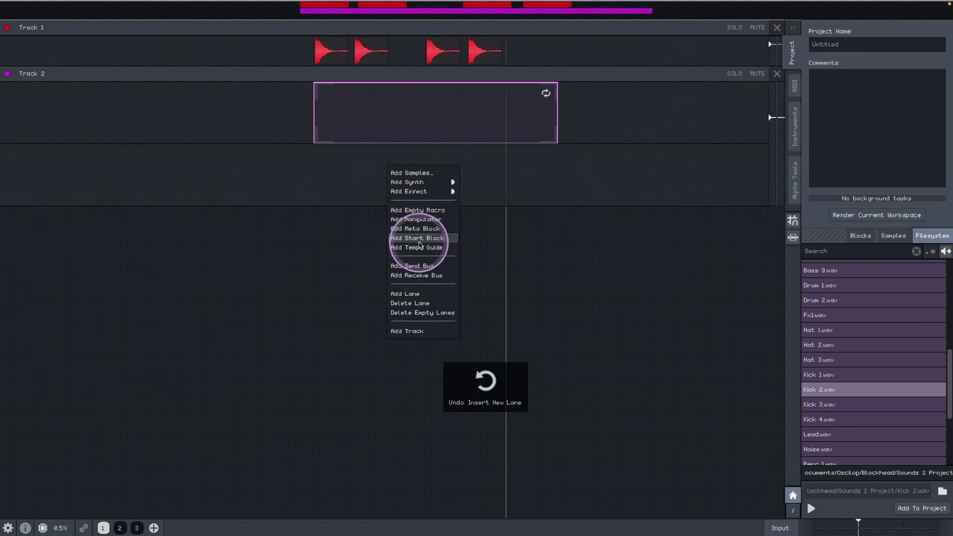
click(423, 248)
drag(476, 170, 403, 171)
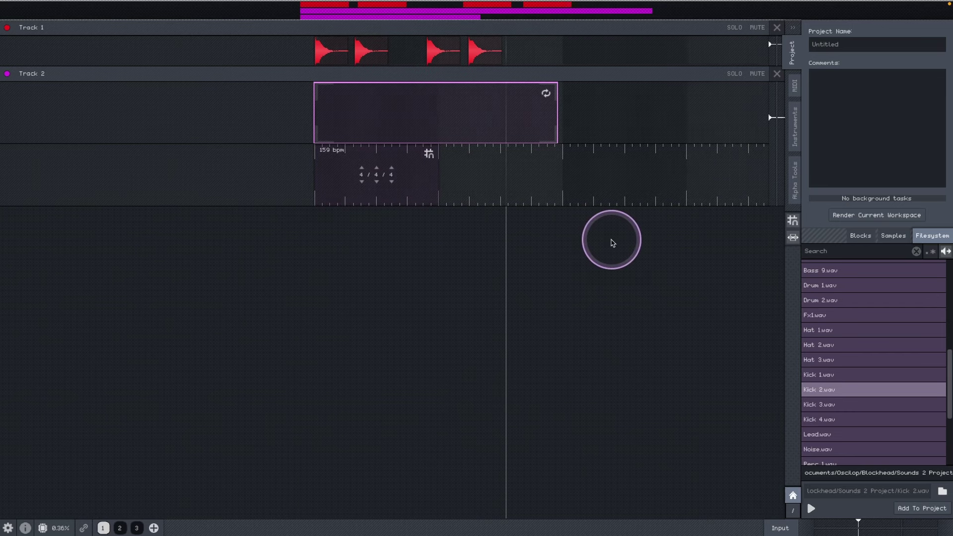
- Stretch the Tempo Guide on Track 2 until it reads 87 bpm
scroll(600, 238, down, 3)
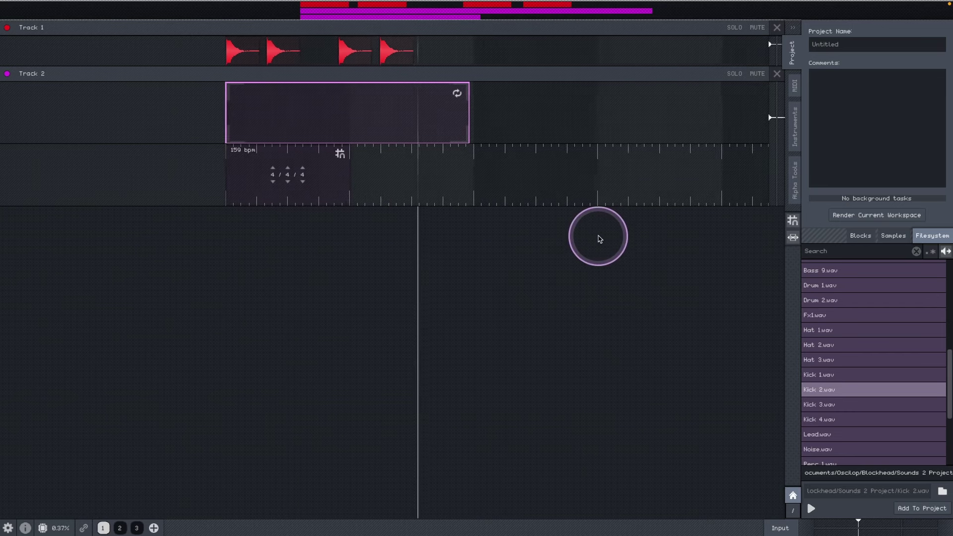
scroll(547, 234, down, 3)
scroll(531, 234, right, 2)
scroll(520, 234, left, 5)
scroll(512, 235, right, 5)
scroll(493, 213, down, 4)
scroll(494, 214, down, 2)
scroll(419, 195, up, 4)
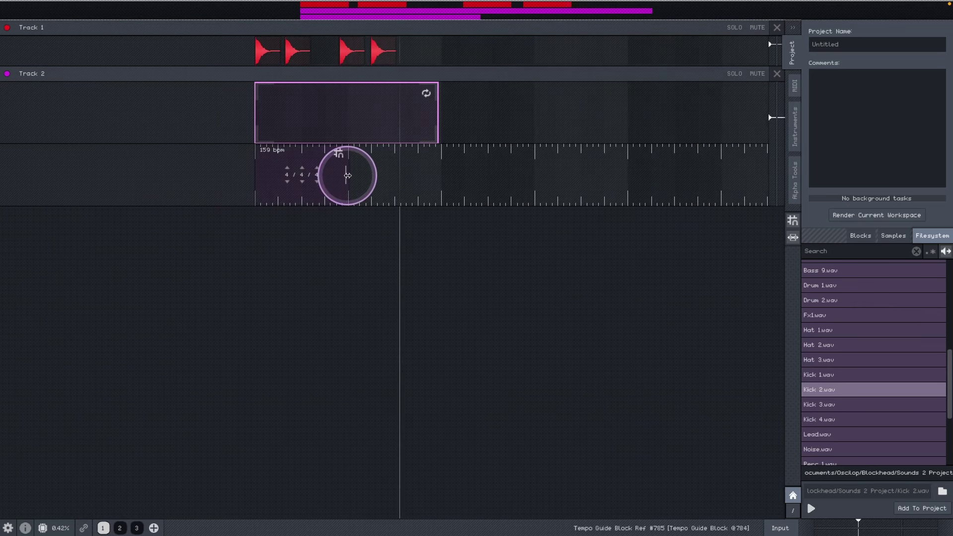
scroll(346, 186, up, 2)
scroll(352, 183, left, 2)
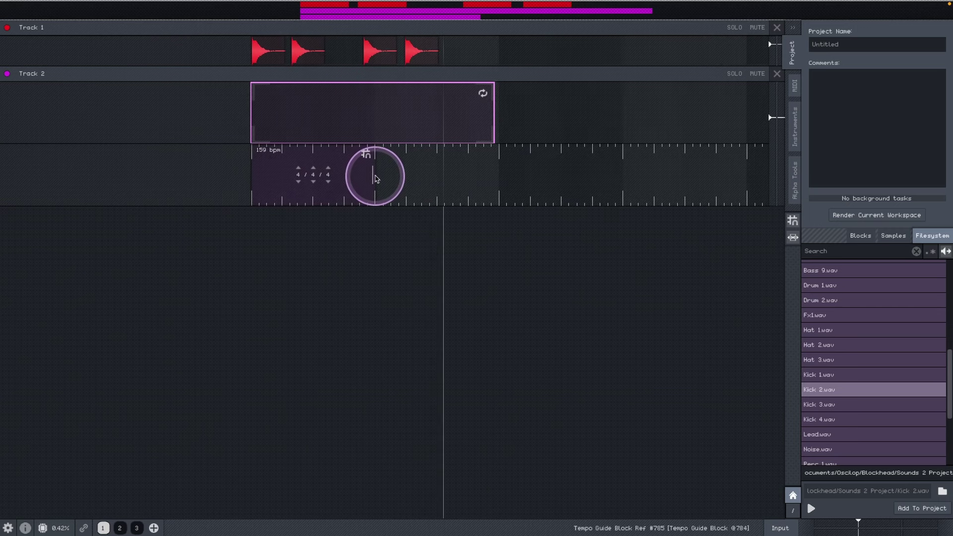
drag(379, 177, 431, 175)
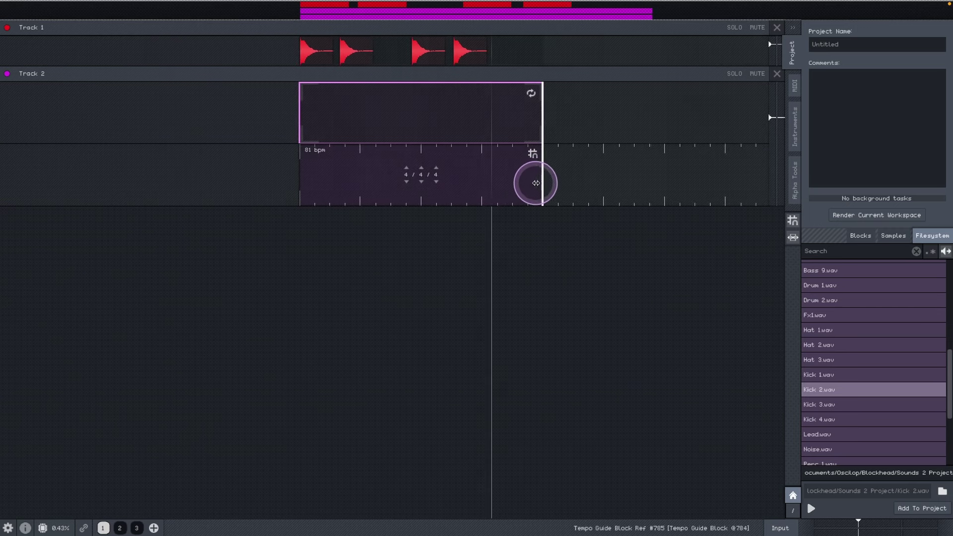
mouse_move(524, 188)
mouse_down()
mouse_move(472, 187)
mouse_move(522, 192)
mouse_up()
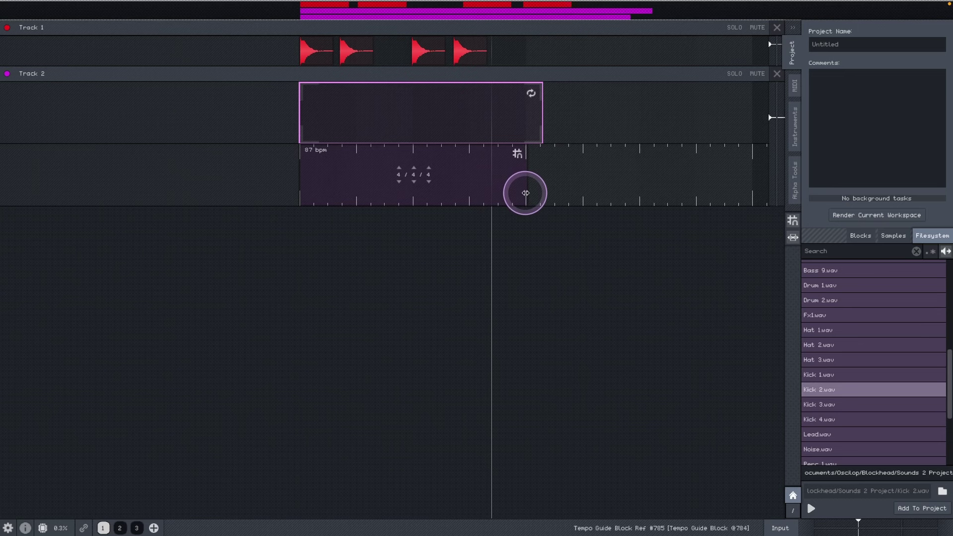
- Trim the Meta Block to the Tempo Guide's end, nudge the fourth kick onto the grid, and play the loop
drag(541, 111, 527, 111)
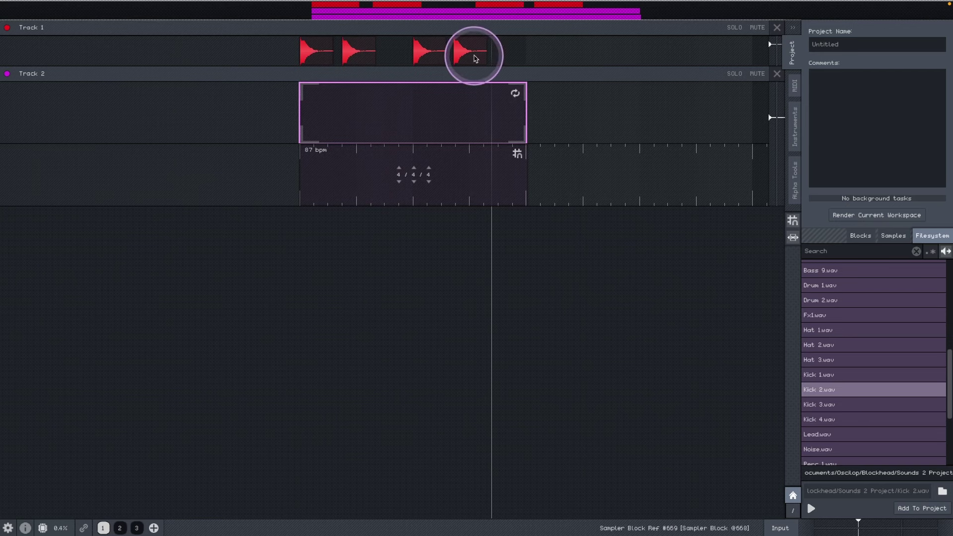
drag(472, 55, 469, 56)
click(294, 113)
key(space)
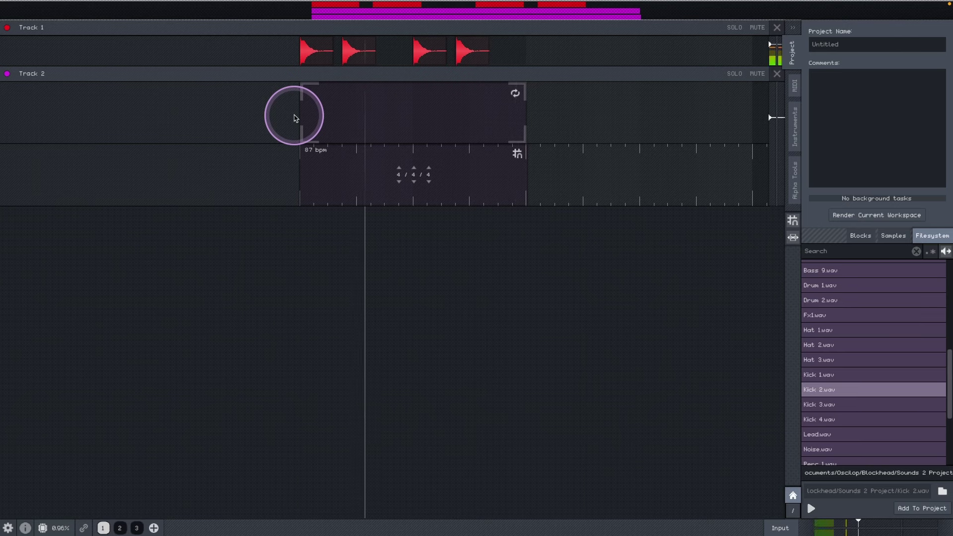
- Add a new track, move it directly below Track 1, and audition the Hat 2.wav and Hat 3.wav samples
key(ctrl+t)
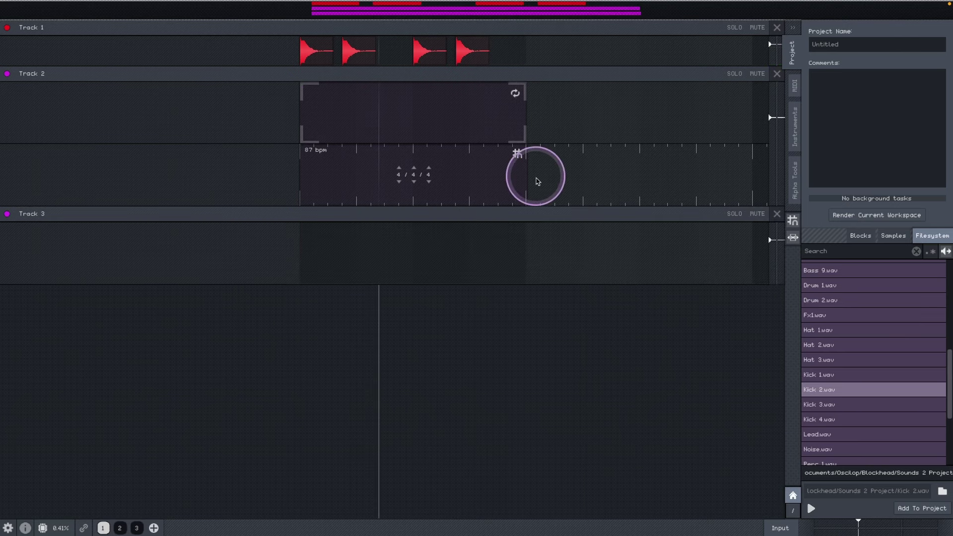
drag(522, 220, 535, 86)
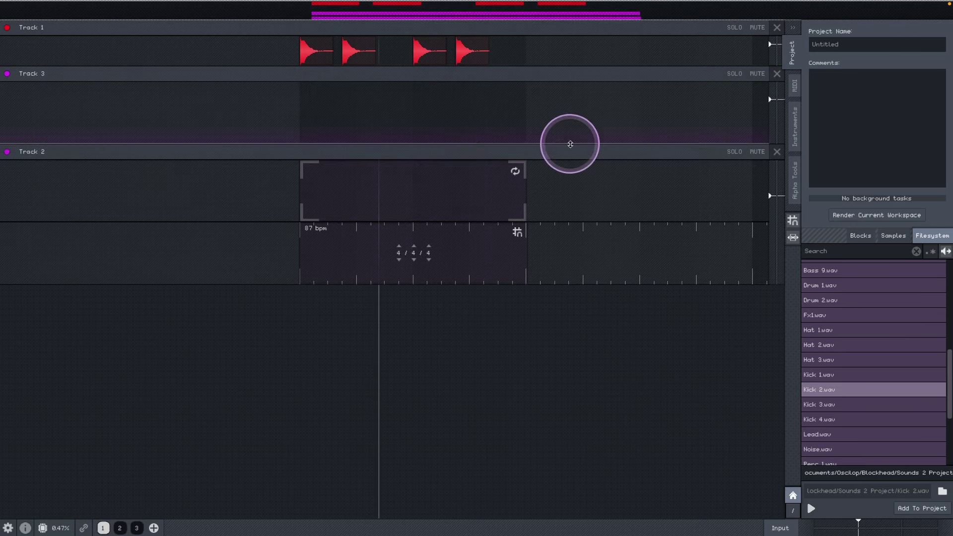
click(836, 345)
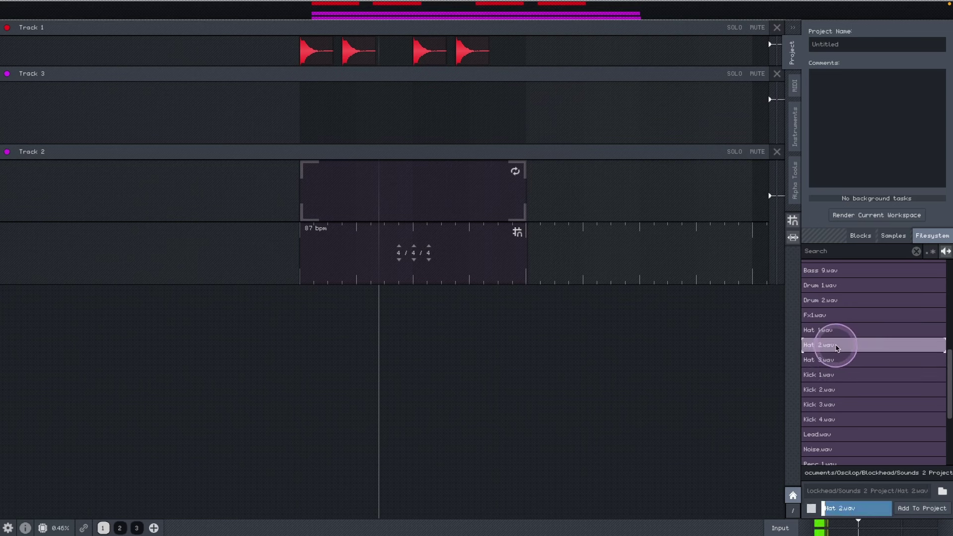
click(842, 358)
click(837, 347)
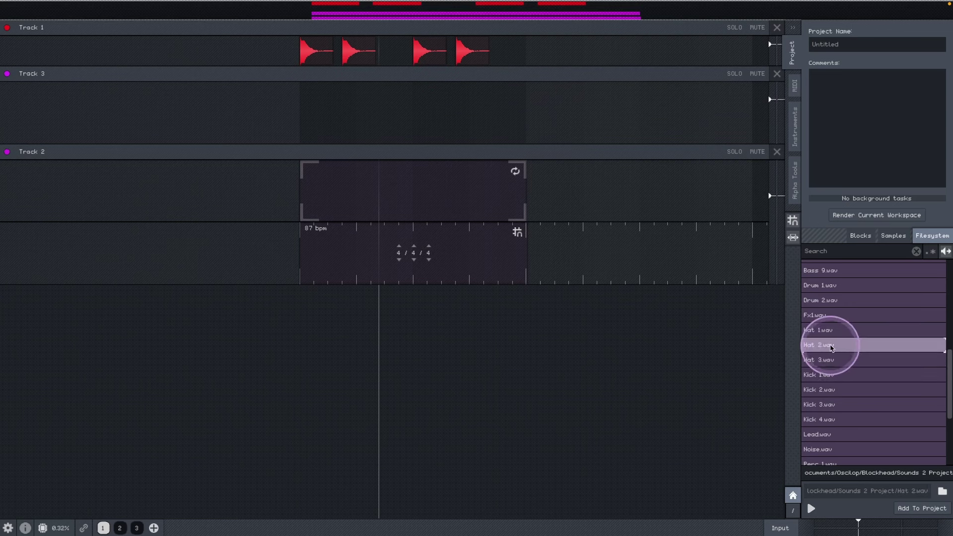
- Place Hat 2.wav three times on Track 3, half a beat apart, starting just after the first kick
mouse_move(832, 347)
mouse_down()
mouse_move(334, 124)
mouse_move(392, 126)
mouse_move(260, 128)
mouse_move(447, 132)
mouse_move(290, 124)
mouse_up()
key(Down)
key(Down)
key(Down)
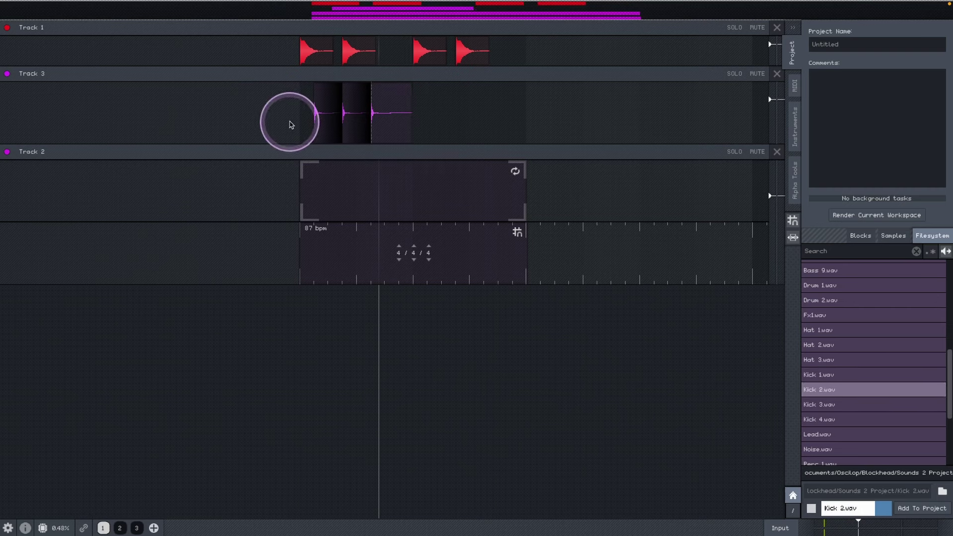
- Audition the pattern and copy the three hats into the second half of the loop on Track 3
key(space)
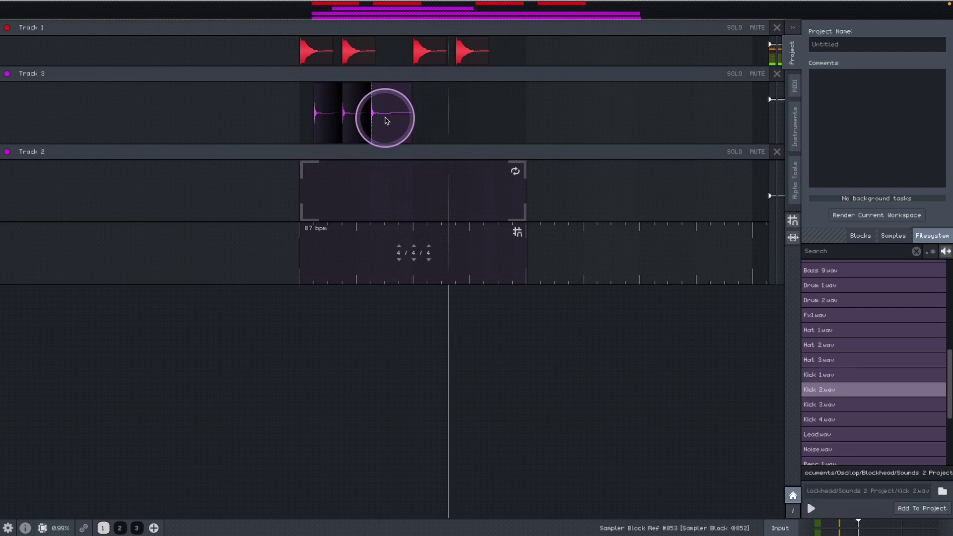
drag(387, 121, 500, 123)
scroll(544, 130, down, 1)
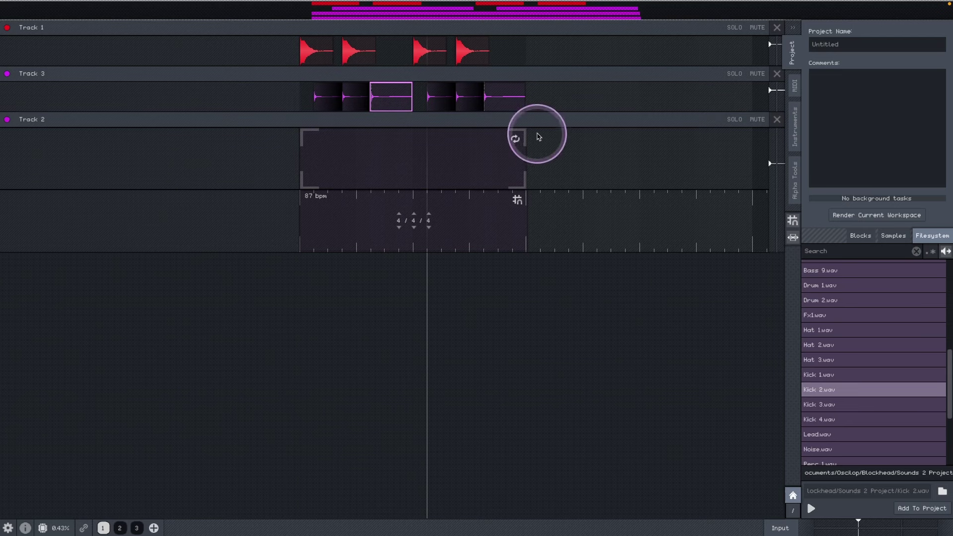
- Expand Track 3 to examine the envelope and playback settings on its hat blocks
drag(540, 125, 575, 120)
double_click(580, 100)
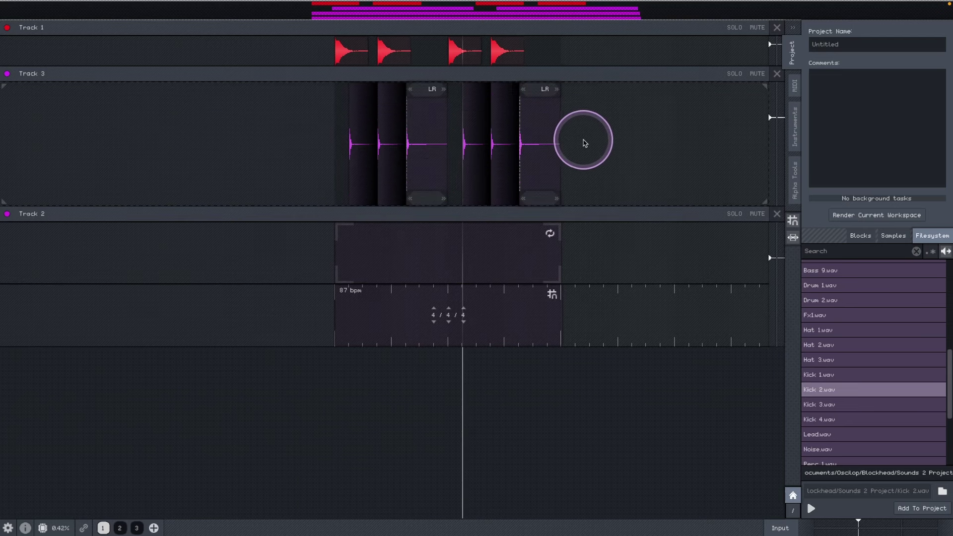
scroll(582, 154, up, 3)
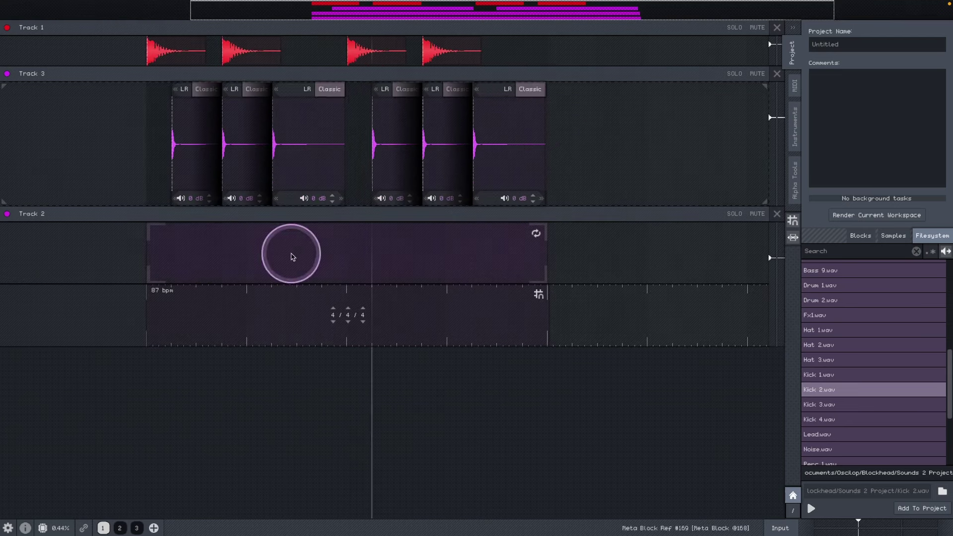
drag(80, 159, 173, 171)
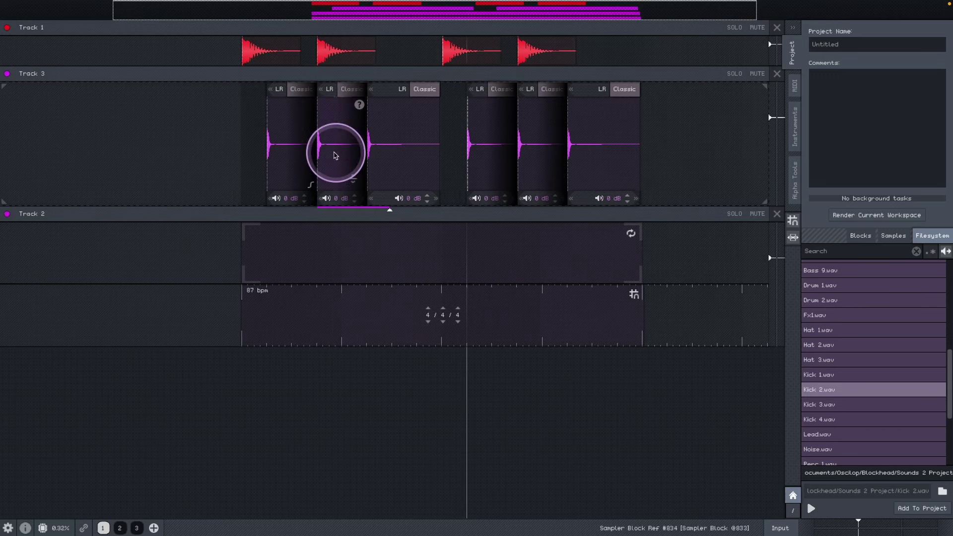
click(290, 148)
scroll(319, 159, up, 5)
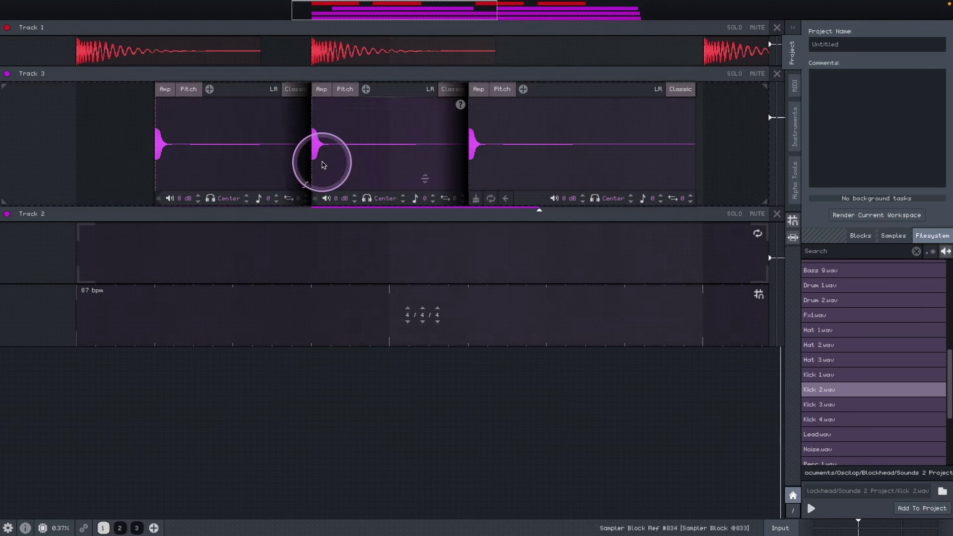
scroll(292, 192, up, 1)
scroll(210, 156, down, 1)
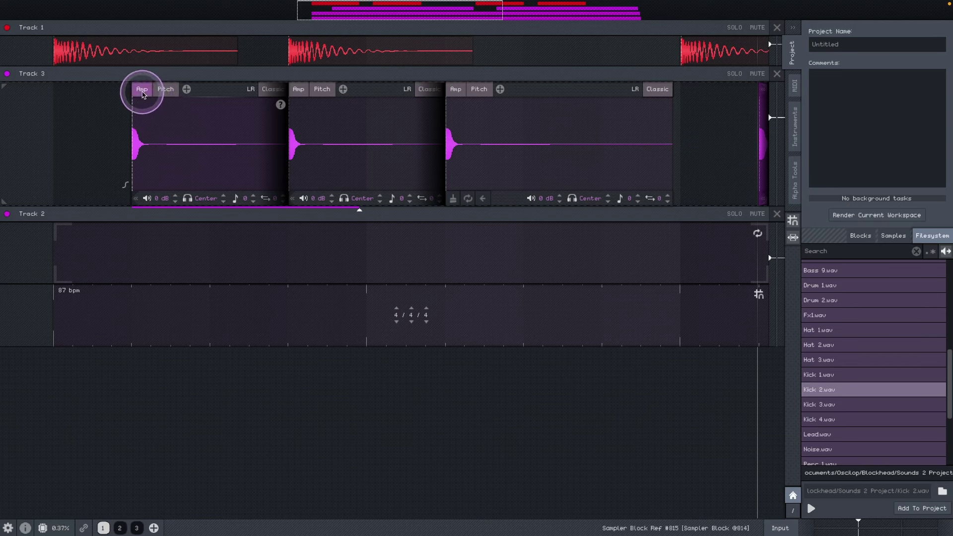
- Try a rising pitch envelope on the first hat of Track 3 and audition it
click(142, 90)
drag(157, 104, 124, 158)
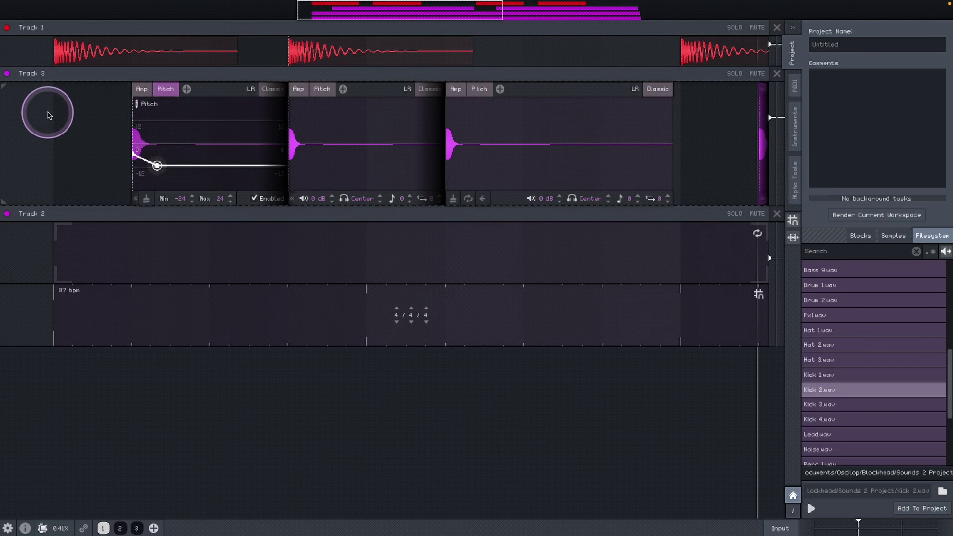
drag(136, 156, 169, 113)
key(space)
key(space)
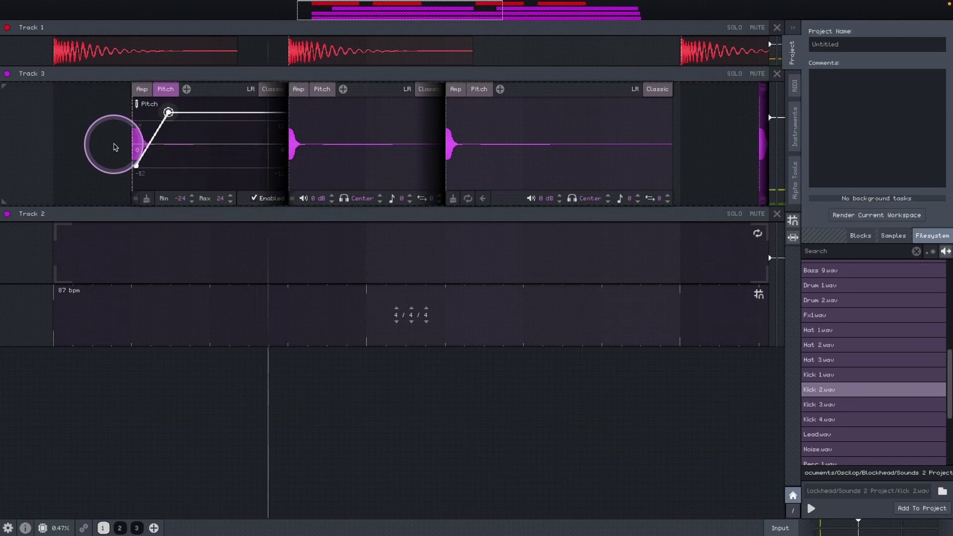
- Undo the pitch envelope points on the first hat and collapse Track 3 to its compact view
key(ctrl+z)
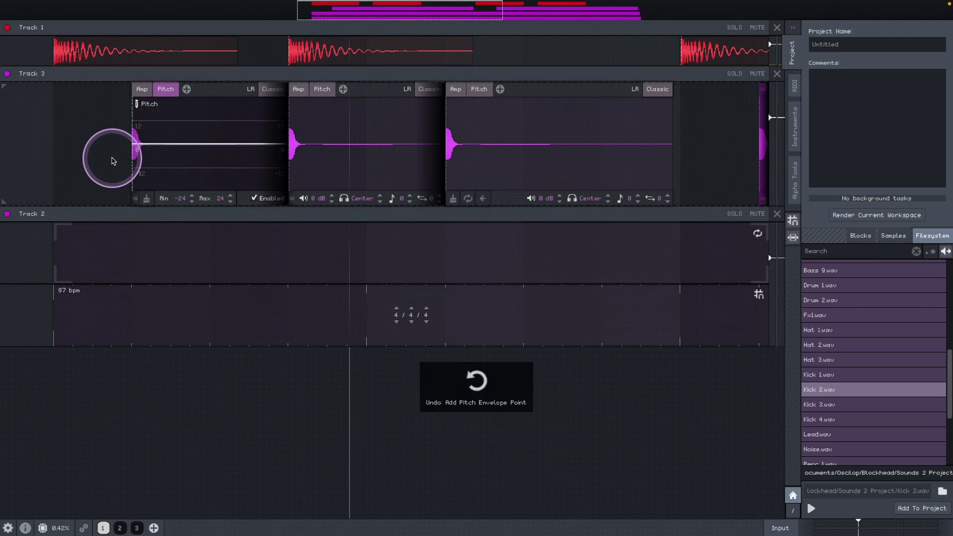
scroll(159, 153, down, 3)
key(Escape)
key(Escape)
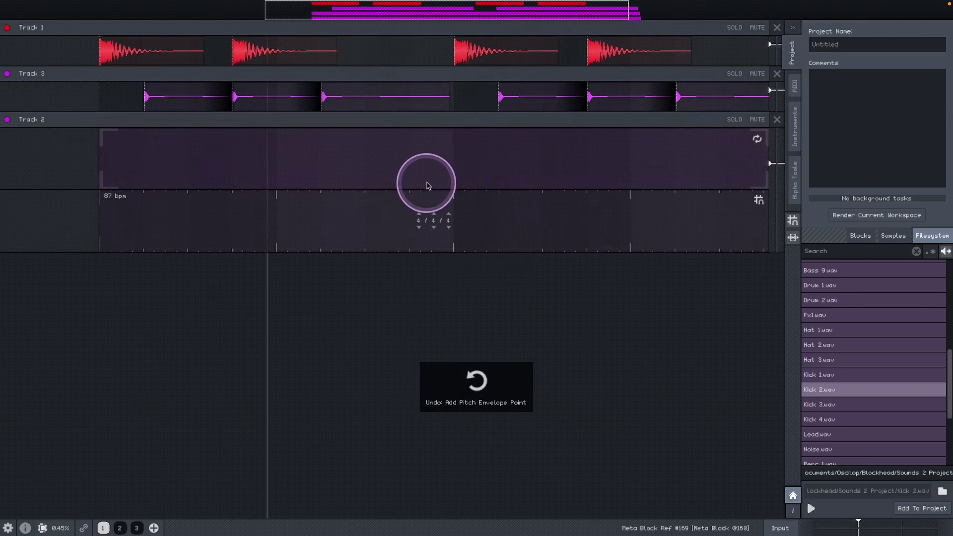
scroll(479, 111, down, 3)
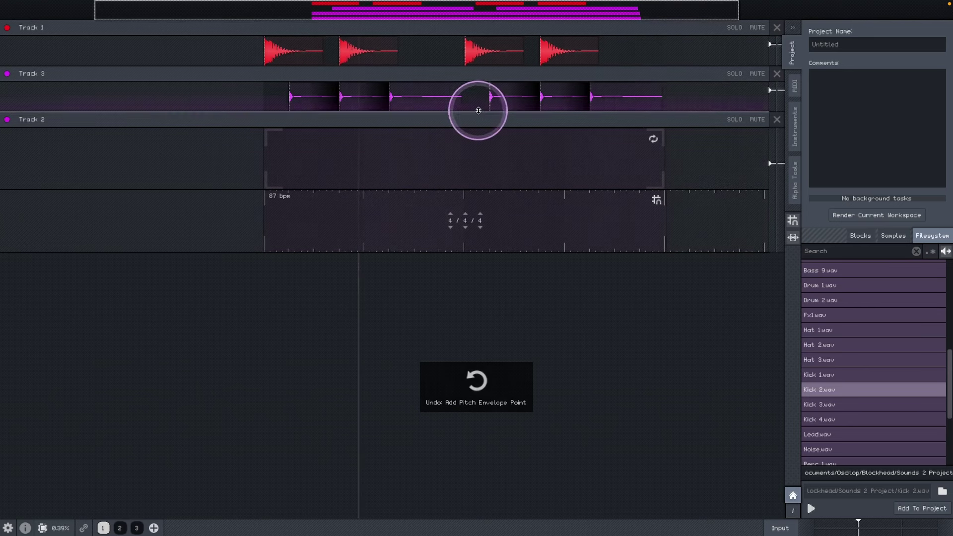
- Expand Track 3 and add a Manipulator block below its hats, stretched across the full length of the loop
click(706, 103)
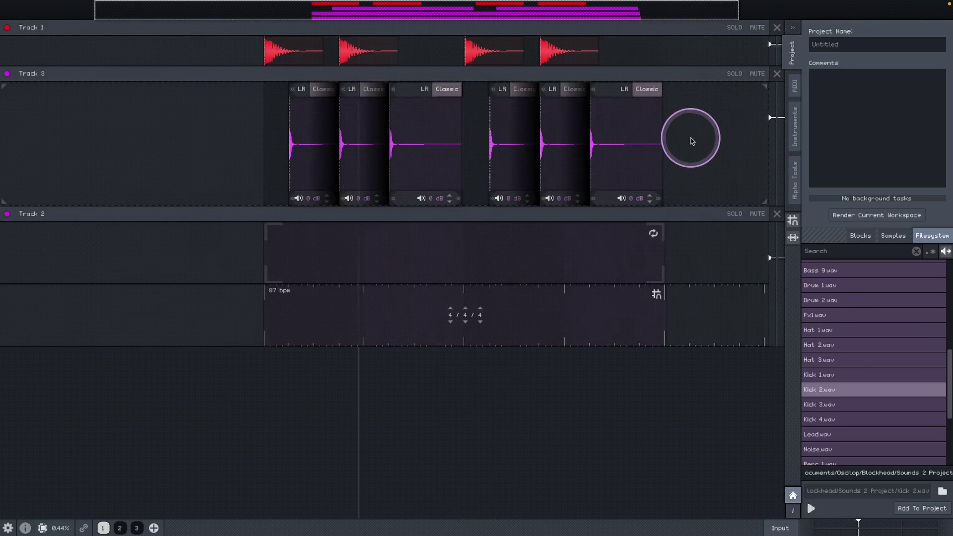
right_click(388, 242)
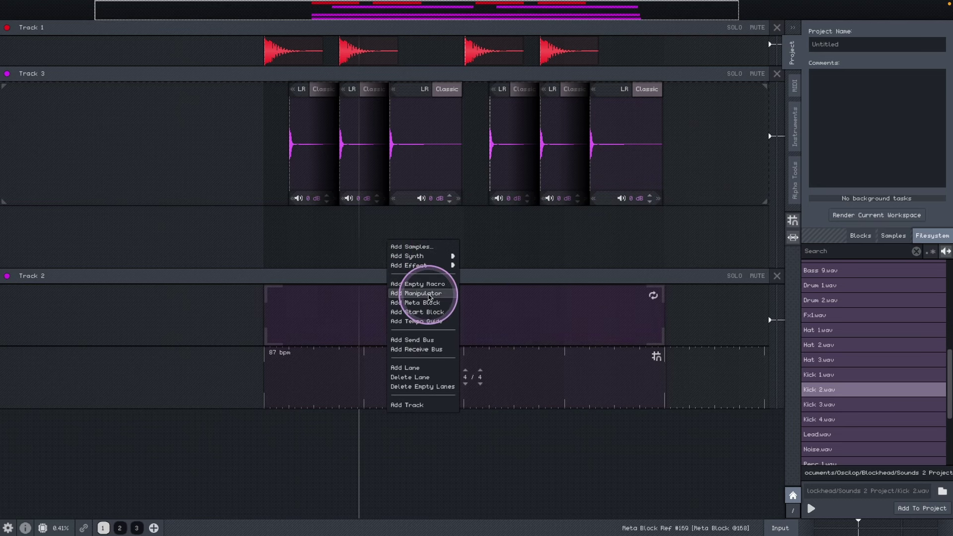
click(430, 295)
drag(436, 228, 317, 227)
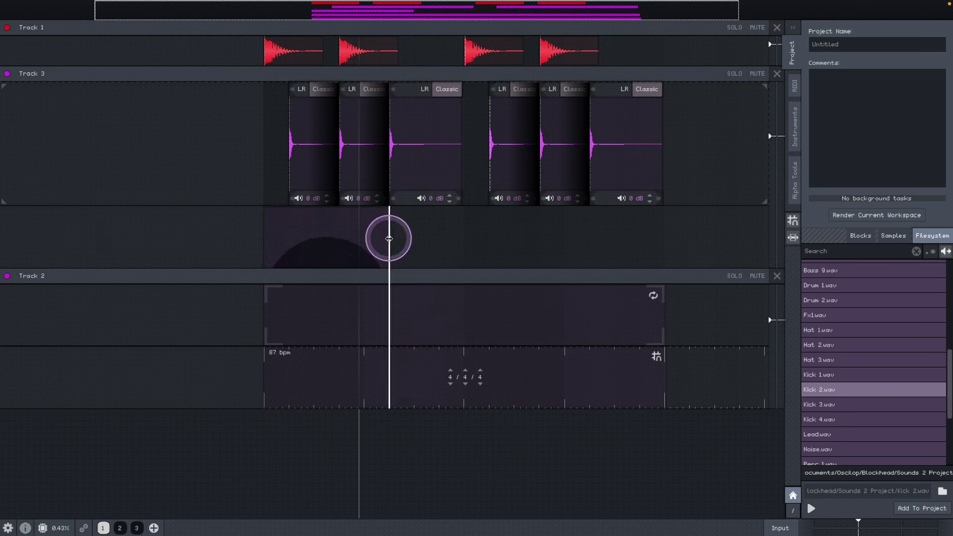
drag(387, 238, 665, 247)
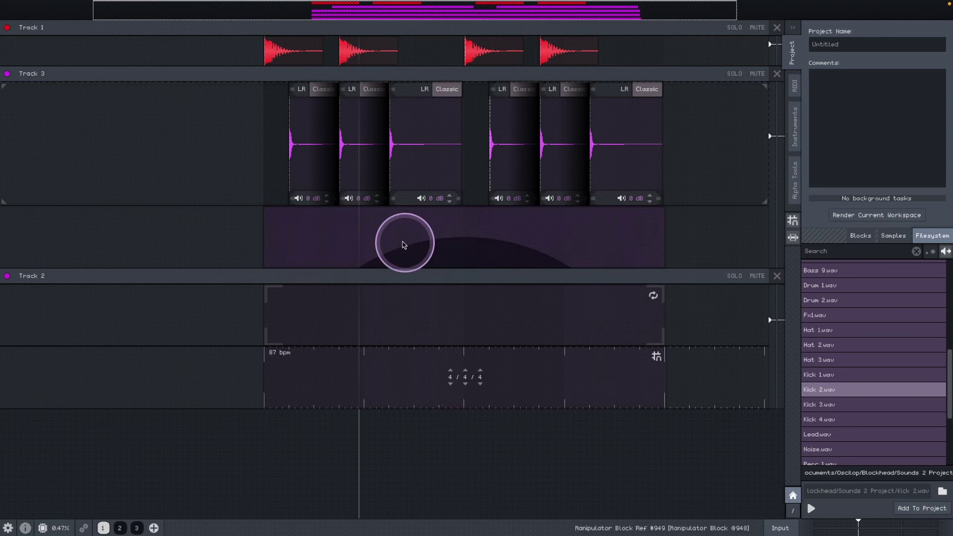
- Move the manipulator to a new track below Track 2 and set it to affect all tracks
click(292, 466)
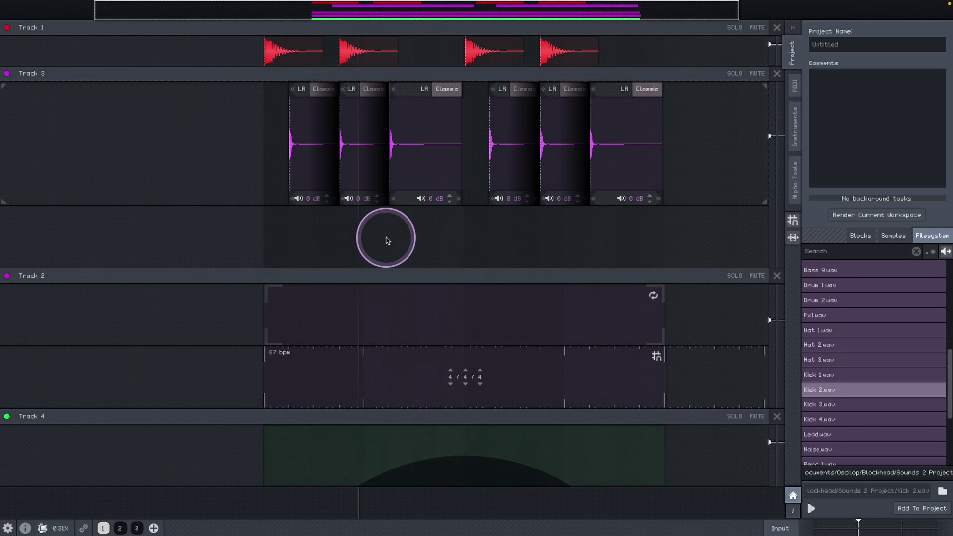
click(505, 386)
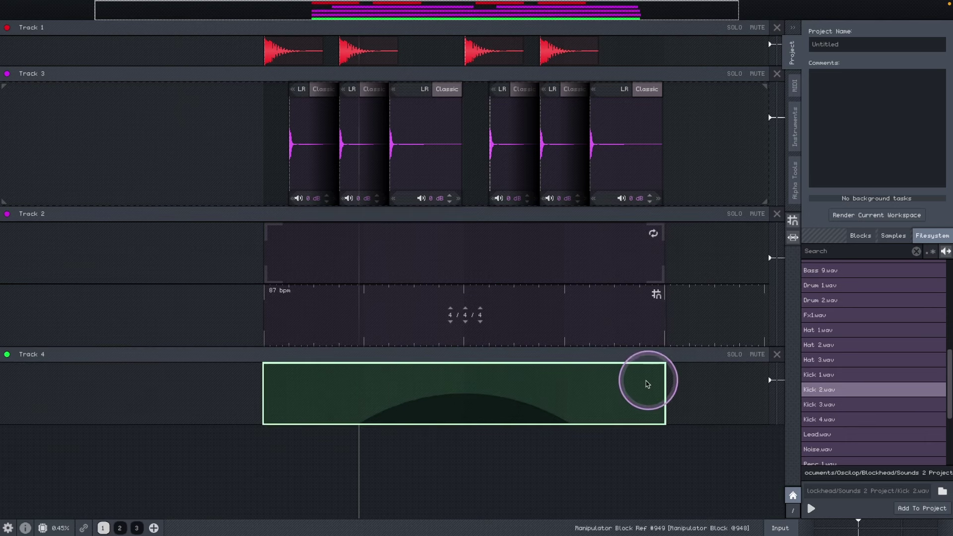
click(656, 371)
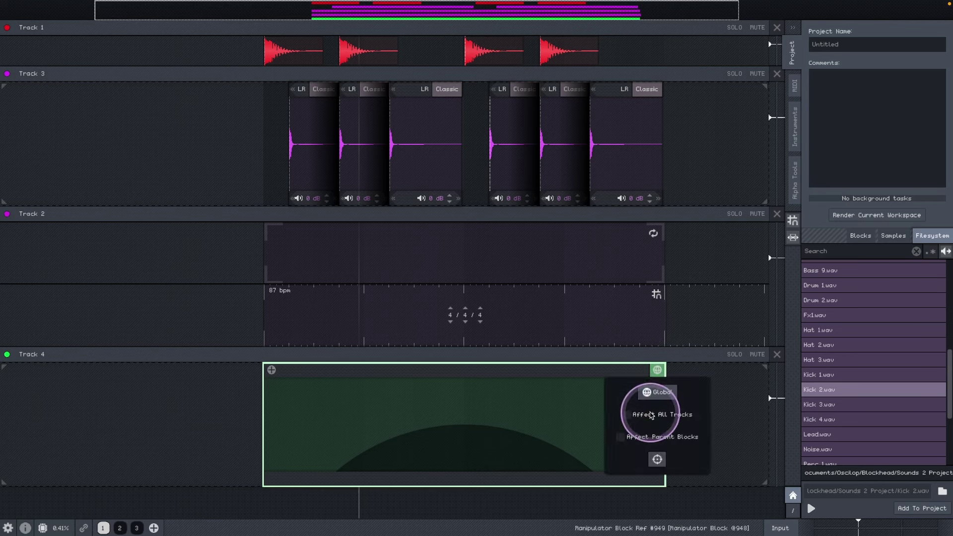
click(627, 417)
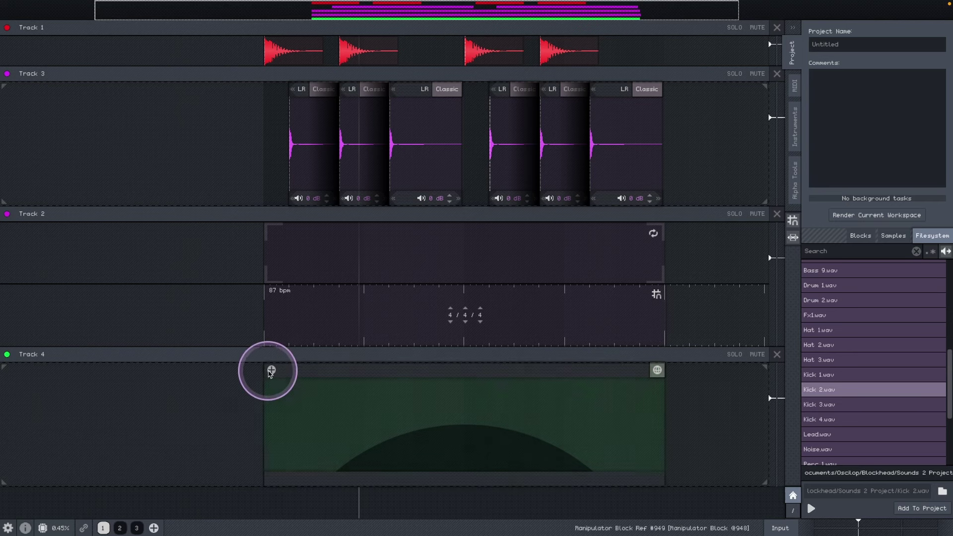
- Add the Pitch parameter to the manipulator and draw a rise and fall in the first part of its envelope
click(272, 370)
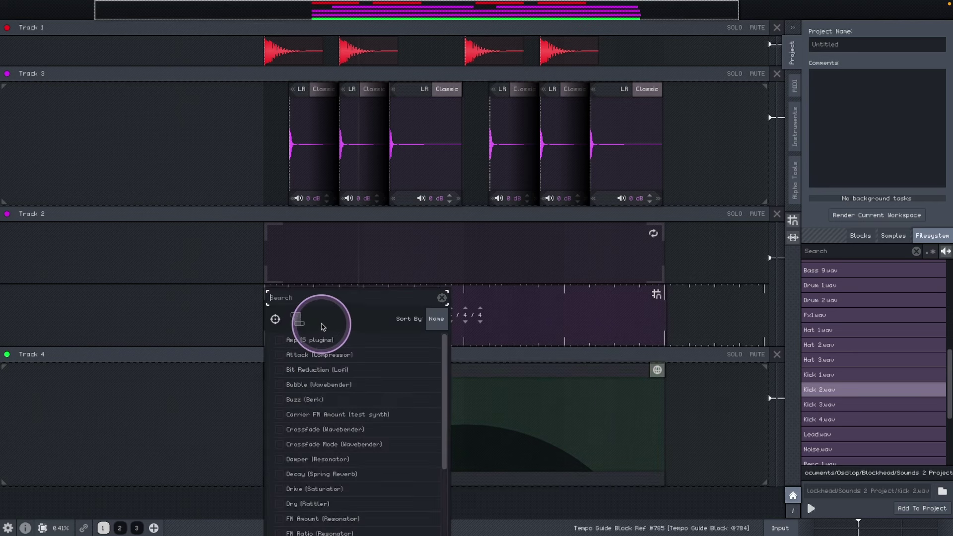
text(pitch)
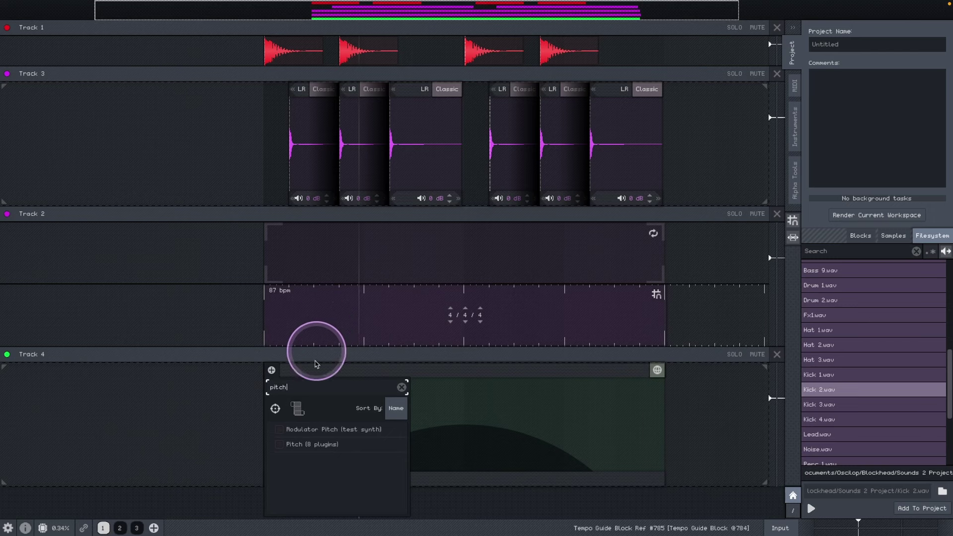
click(278, 445)
click(277, 370)
drag(347, 423, 337, 399)
click(396, 428)
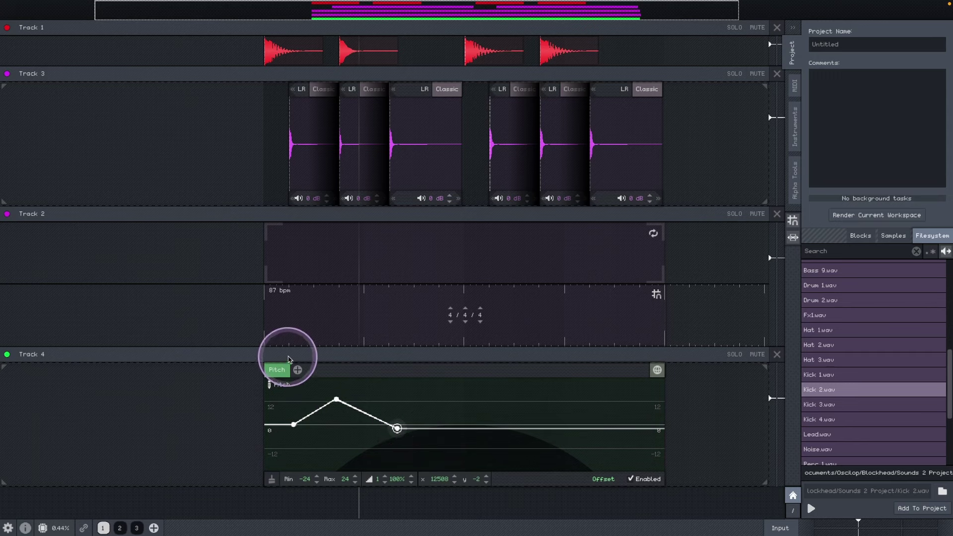
- Move Track 4 above Track 2 and extend the manipulator's pitch envelope with alternating peaks and dips, ending at -12
drag(288, 353, 308, 219)
drag(437, 289, 459, 247)
drag(544, 286, 530, 306)
drag(580, 312, 615, 263)
click(644, 309)
- Audition the pattern with the manipulator and raise the first peak of its pitch envelope to 19
key(space)
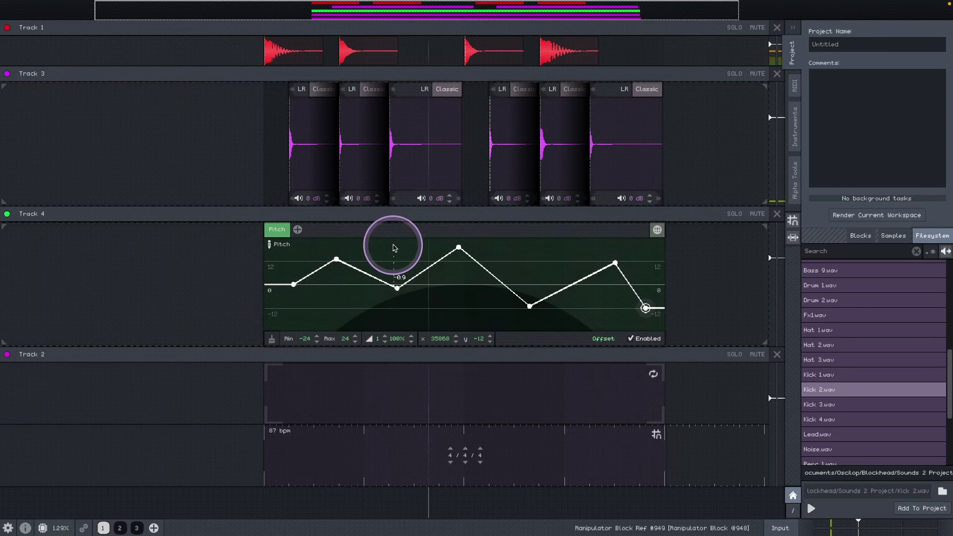
click(333, 258)
drag(333, 258, 330, 247)
- Delete the manipulator block from Track 4, restore it once, and delete it again
mouse_move(420, 230)
mouse_down()
mouse_move(319, 230)
mouse_move(432, 234)
mouse_move(304, 225)
mouse_move(466, 230)
mouse_move(396, 239)
mouse_move(432, 241)
mouse_up()
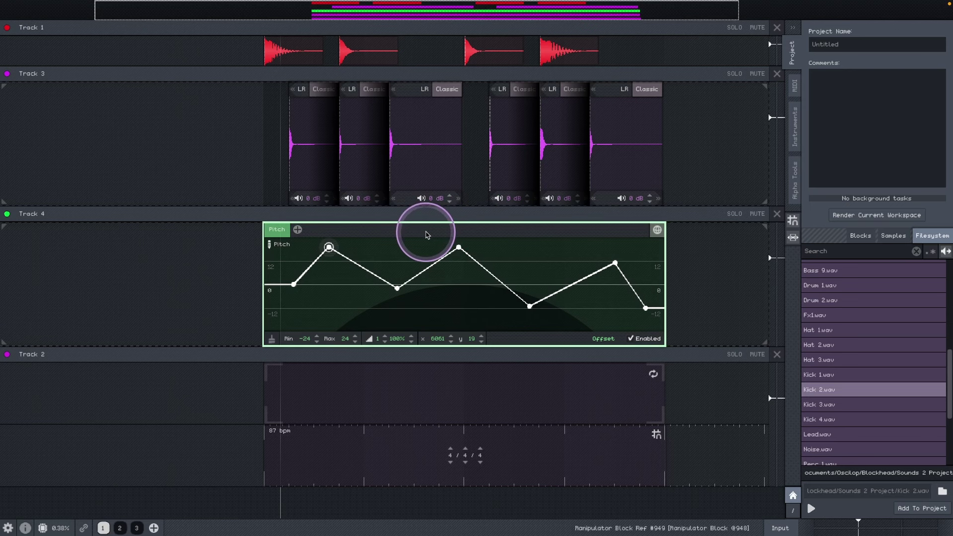
key(Delete)
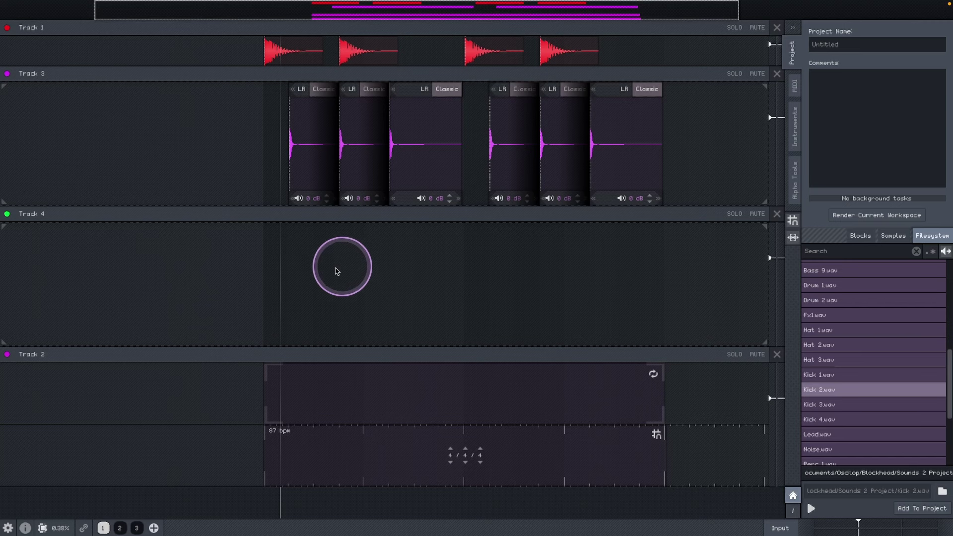
key(ctrl+z)
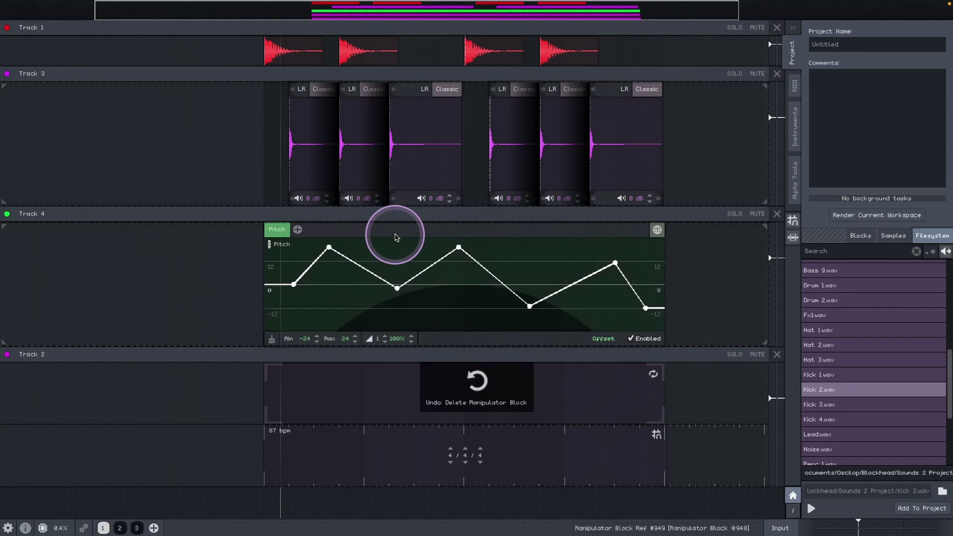
key(Delete)
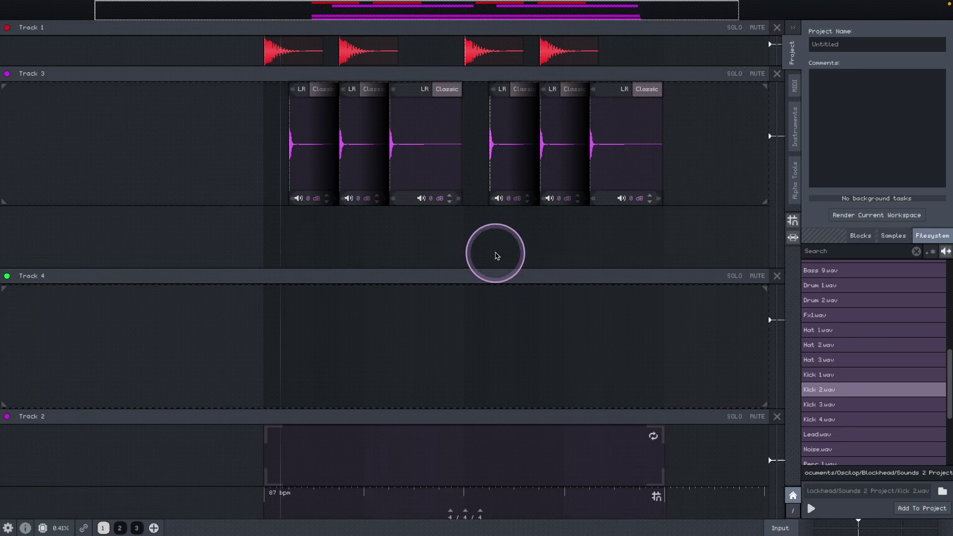
- Add a Spring Reverb effect below the second group of hats on Track 3 and stretch it across all three
right_click(495, 255)
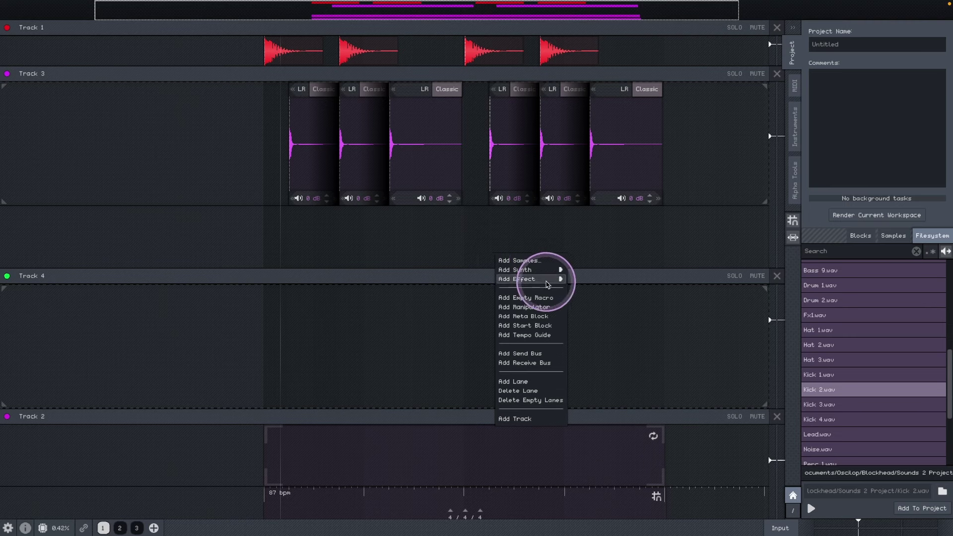
mouse_move(542, 283)
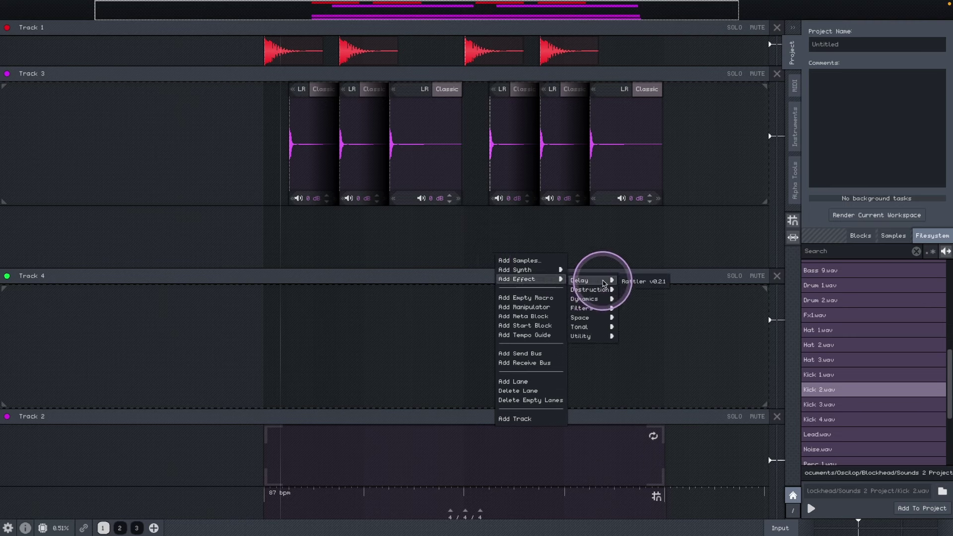
mouse_move(598, 322)
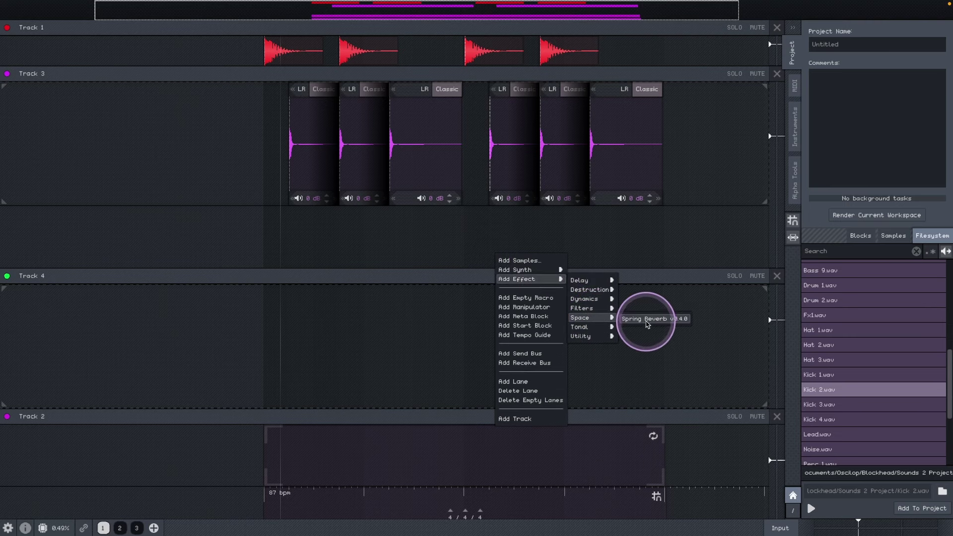
click(640, 318)
drag(515, 227, 521, 223)
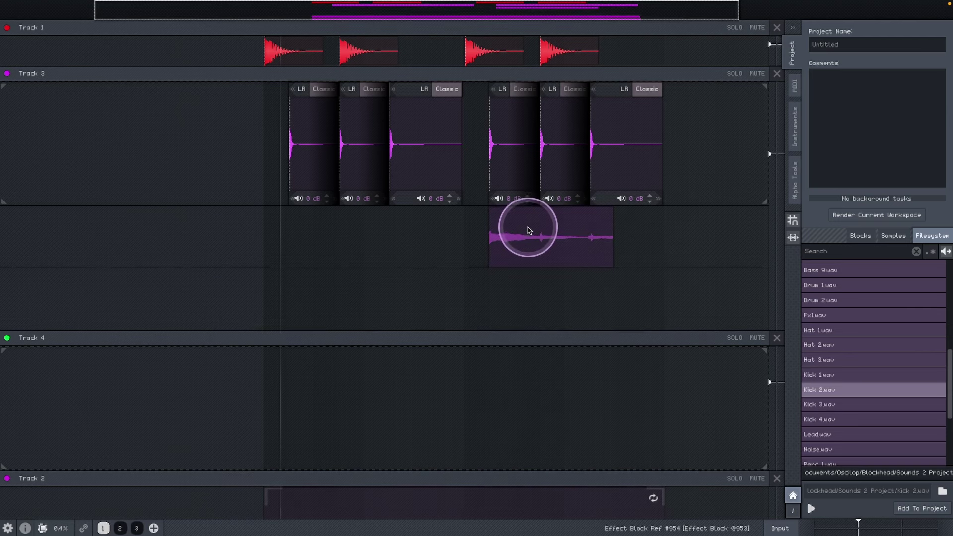
click(533, 229)
double_click(525, 235)
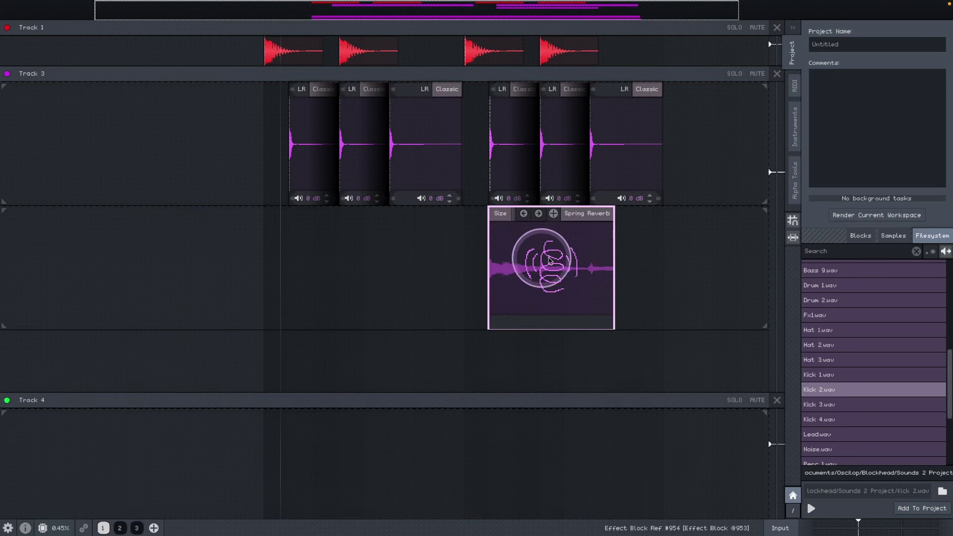
drag(615, 263, 662, 273)
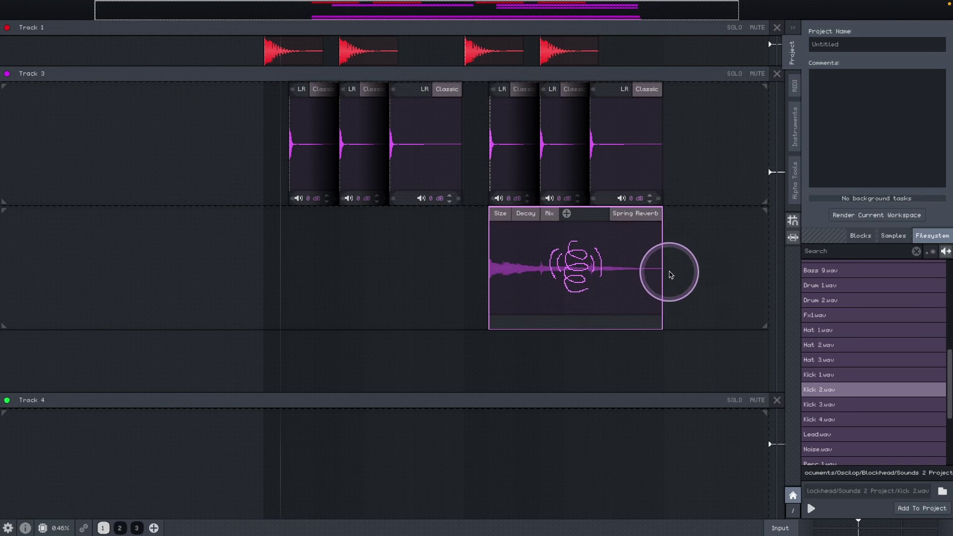
- Try shortening the Spring Reverb to cover only the first hat of the second group and audition it
scroll(660, 278, up, 3)
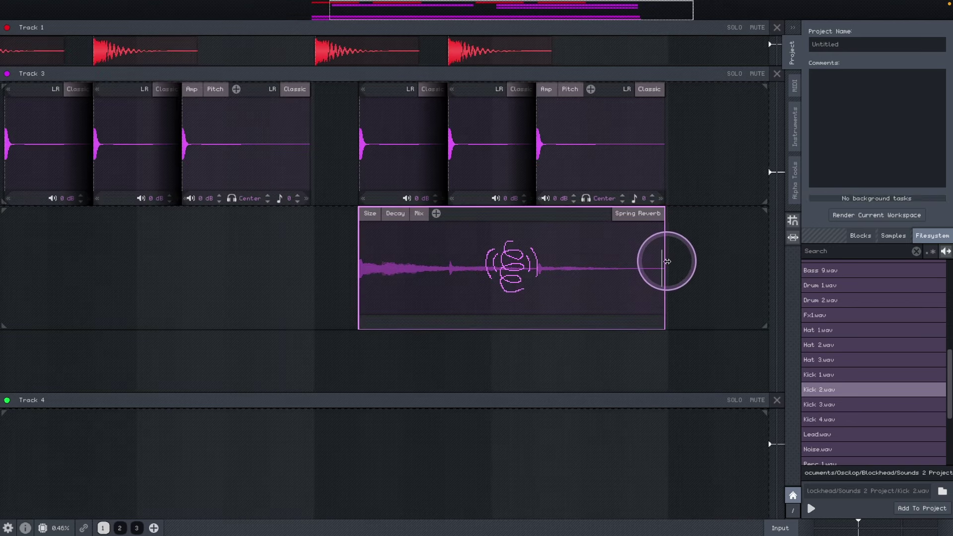
scroll(670, 245, down, 3)
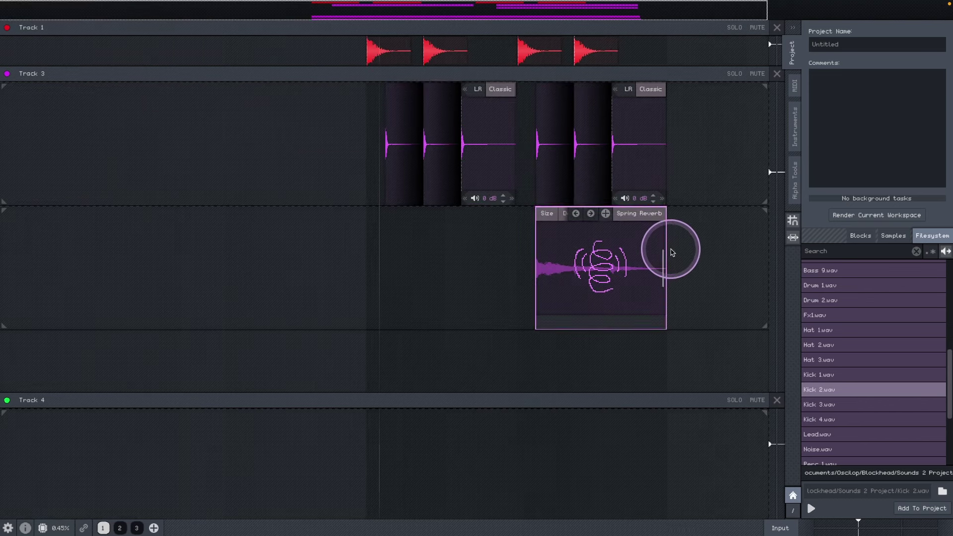
drag(665, 254, 566, 256)
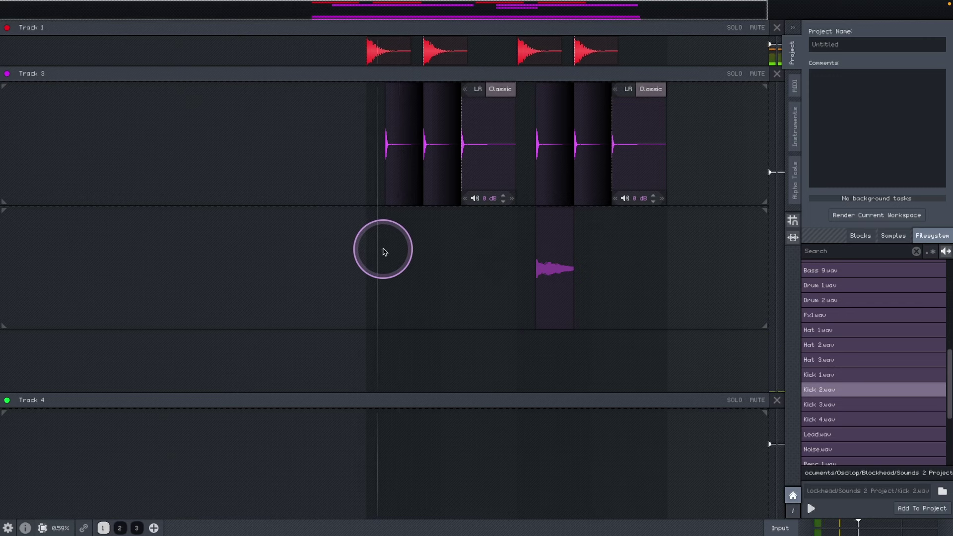
scroll(497, 283, up, 3)
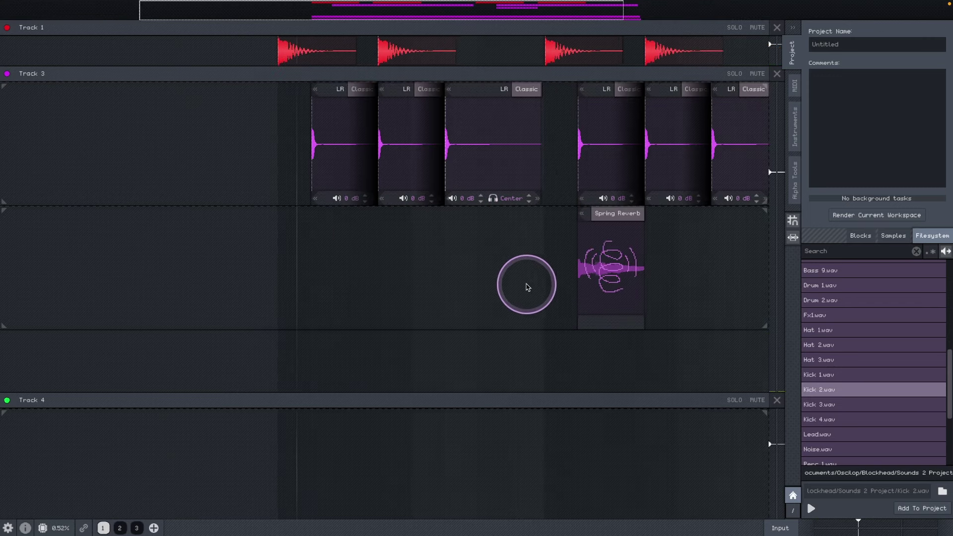
scroll(528, 287, down, 4)
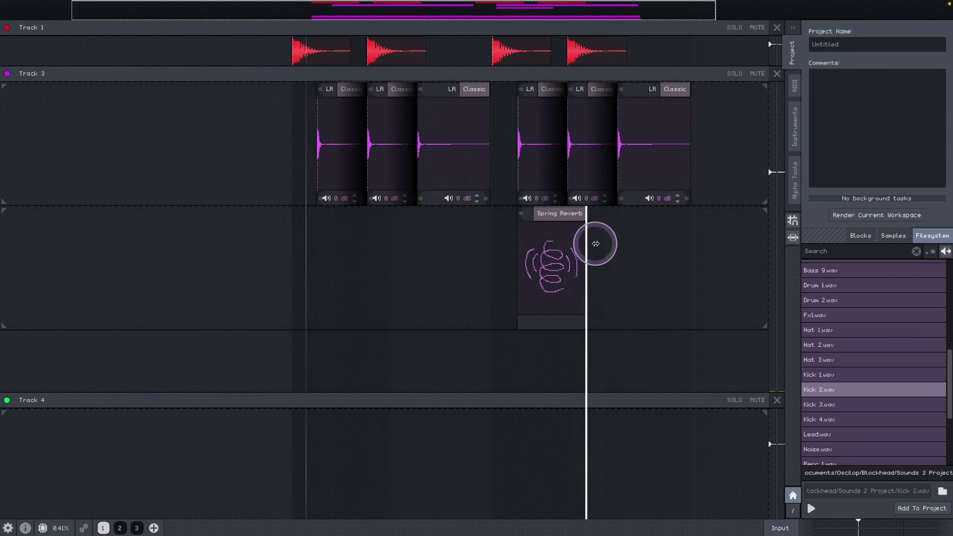
- Stretch the Spring Reverb to the end of the second hat group and draw a two-point Size envelope on it
drag(634, 245, 689, 246)
click(528, 213)
click(547, 268)
click(590, 258)
- Draw a Decay envelope on the Spring Reverb rising to about 66% and collapse its lane
click(554, 213)
click(540, 270)
click(592, 253)
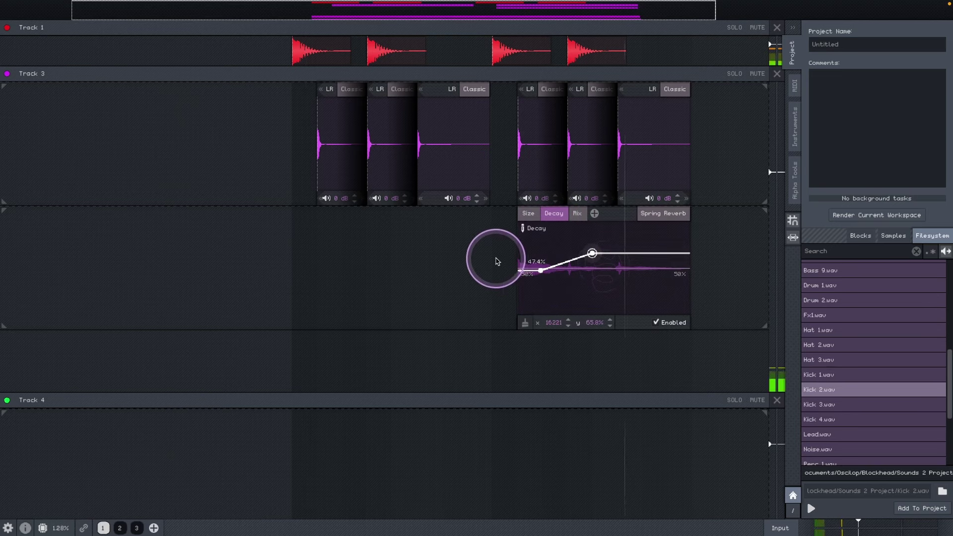
key(space)
scroll(395, 290, down, 2)
scroll(591, 291, up, 3)
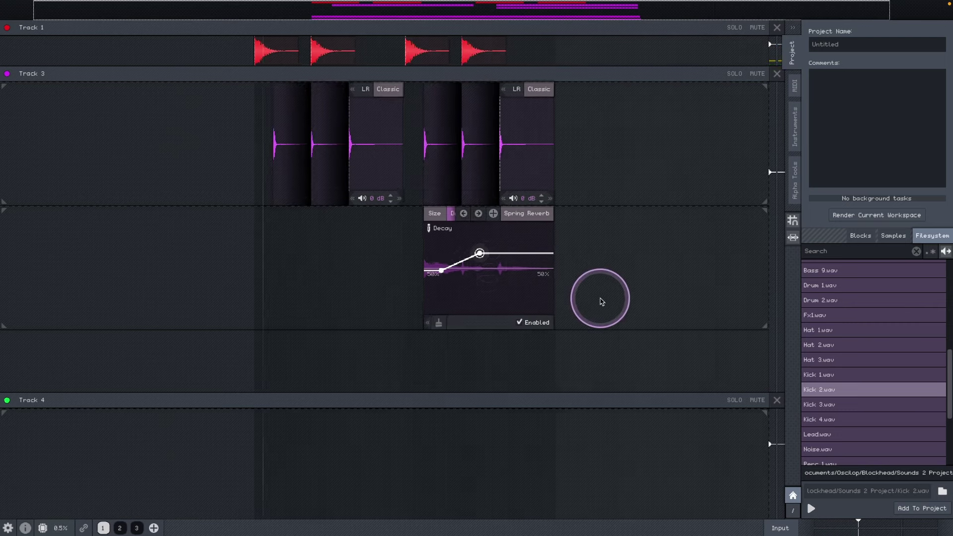
double_click(563, 279)
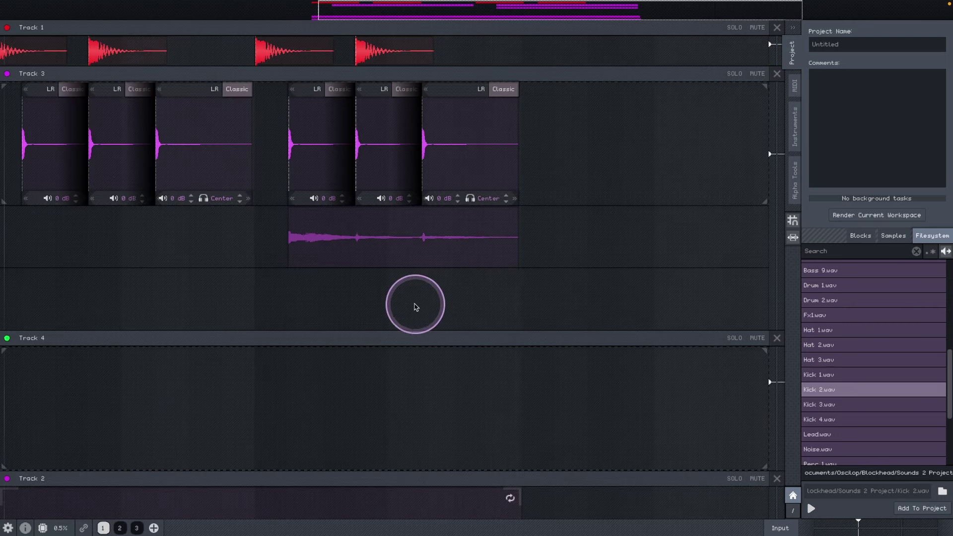
- Add a filter effect in the lane below the Spring Reverb on Track 3 and stretch it to match the reverb's span
drag(271, 284, 465, 293)
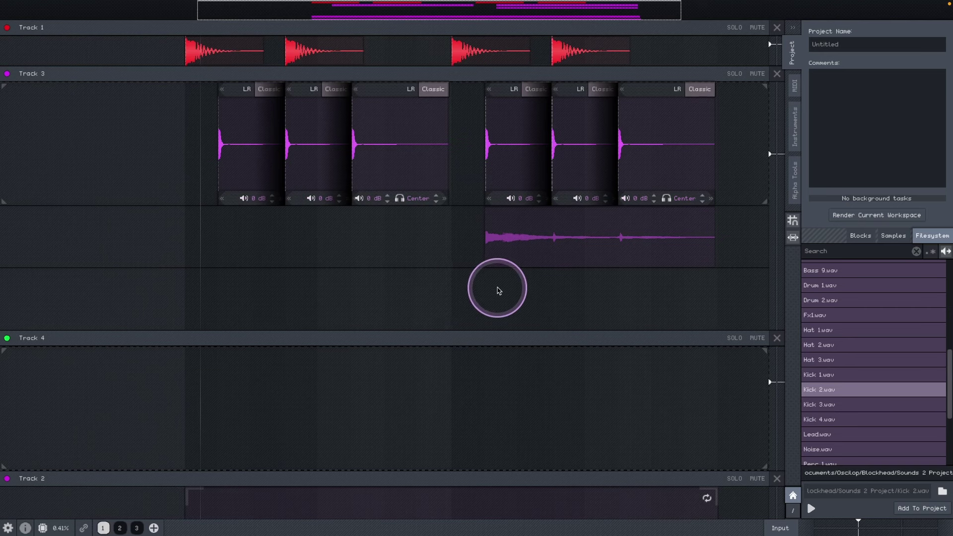
right_click(507, 304)
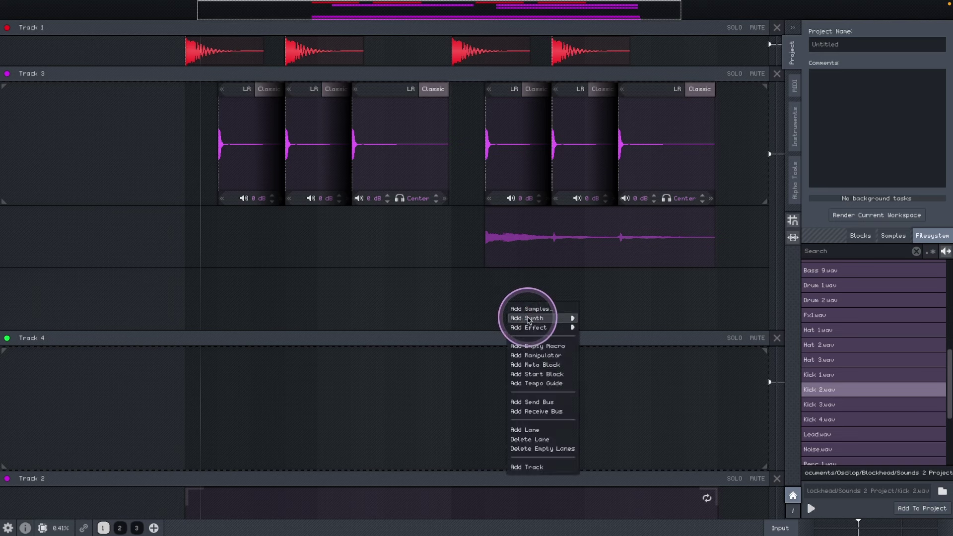
mouse_move(536, 327)
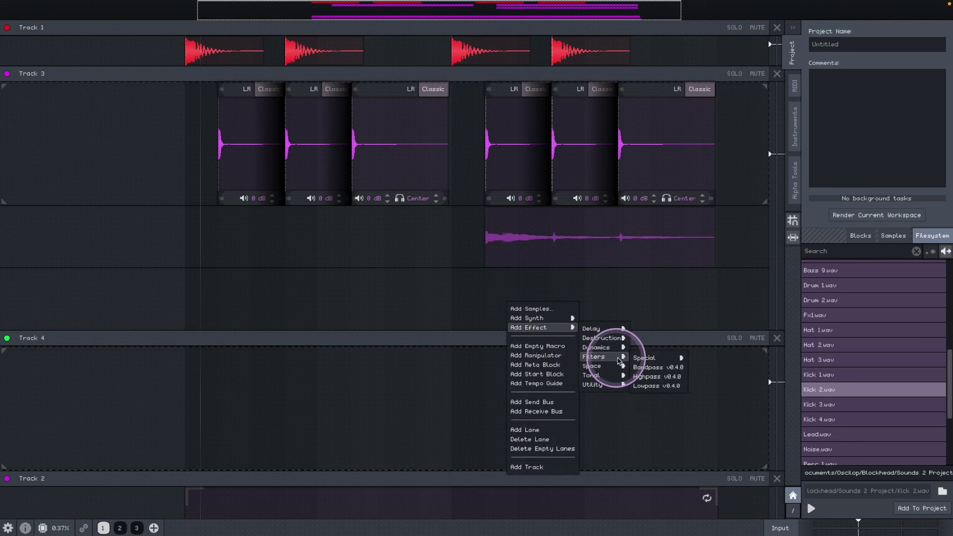
click(647, 371)
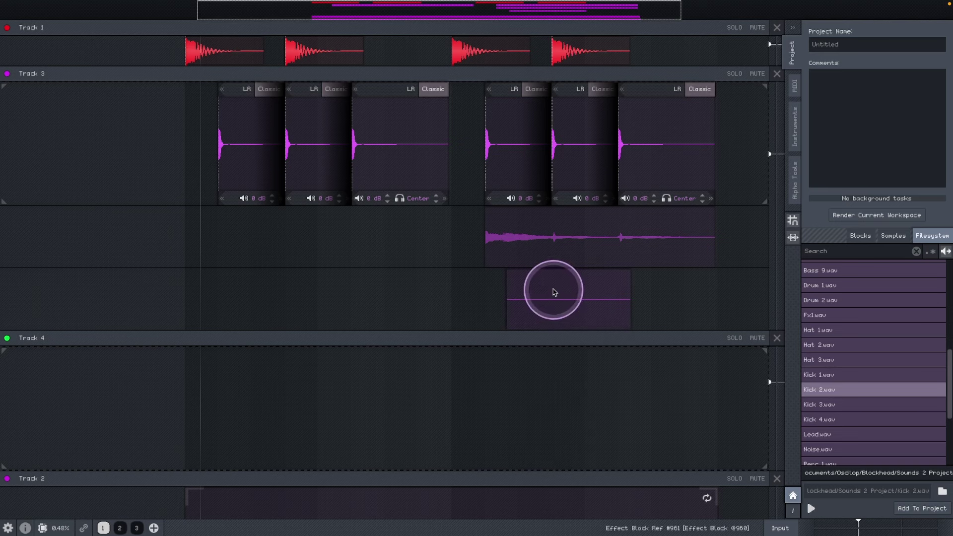
drag(612, 289, 715, 279)
scroll(556, 295, up, 2)
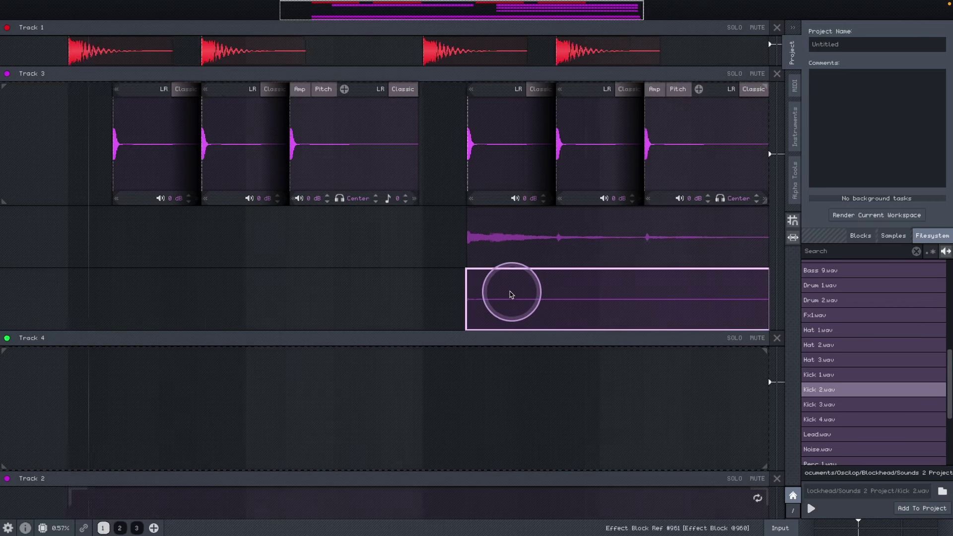
- Draw a five-point Frequency envelope on the Bandpass filter block, rising to a mid-block peak, dipping, and climbing again towards the end
click(474, 275)
click(528, 325)
click(603, 308)
click(486, 330)
drag(485, 330, 480, 335)
drag(645, 320, 644, 336)
drag(727, 322, 742, 317)
- Audition the filtered hats, and collapse the filter block's lane and the hat lane on Track 3
key(space)
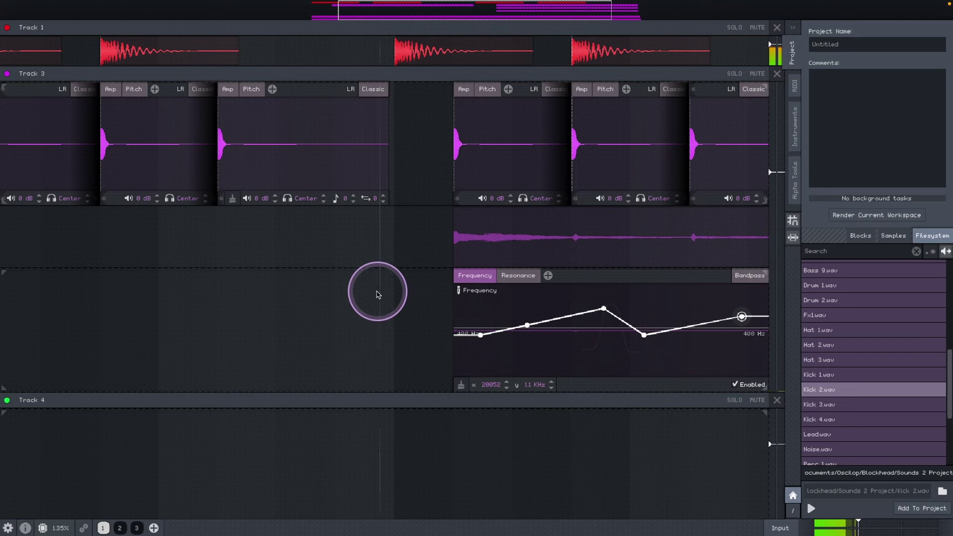
click(375, 298)
key(space)
scroll(374, 294, down, 5)
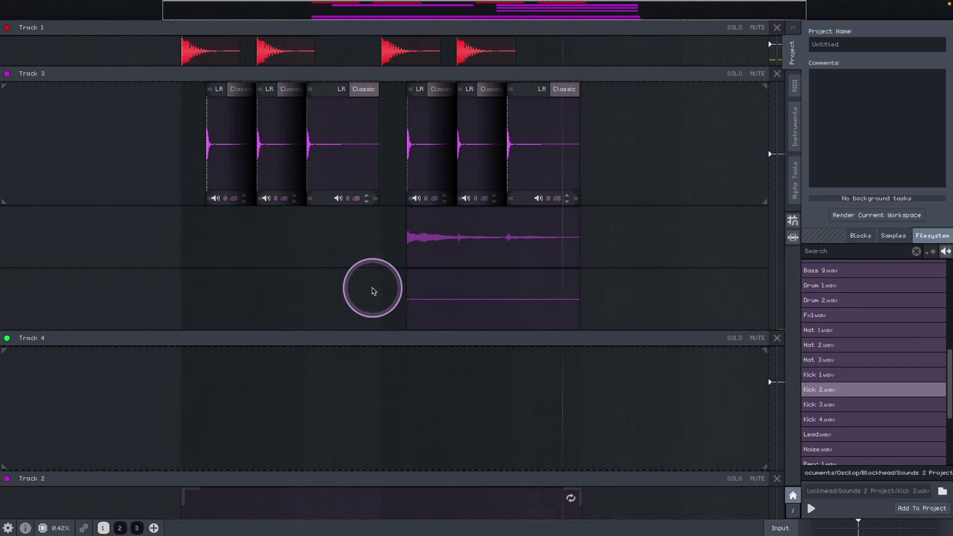
drag(360, 273, 507, 313)
mouse_move(491, 254)
mouse_down()
mouse_move(466, 260)
mouse_move(479, 258)
mouse_up()
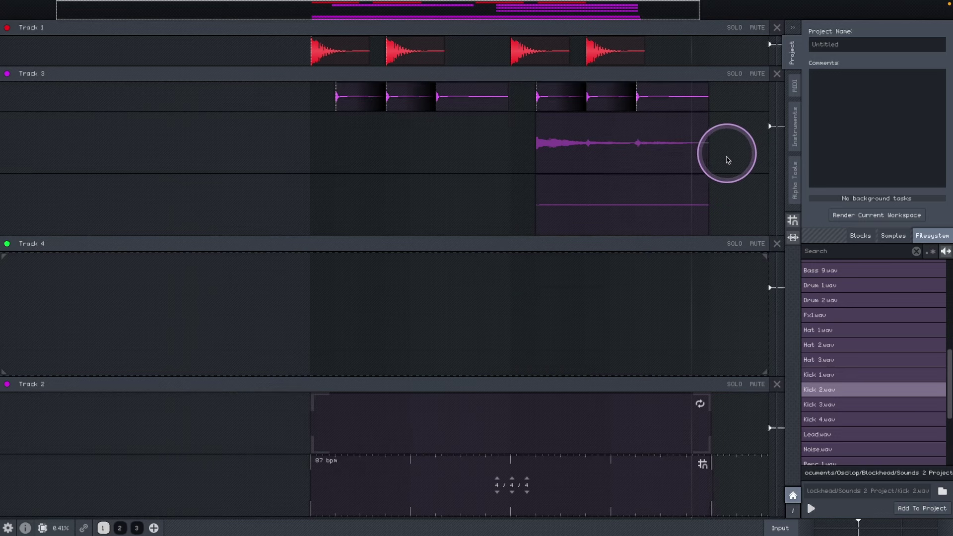
scroll(436, 298, down, 3)
drag(437, 302, 349, 204)
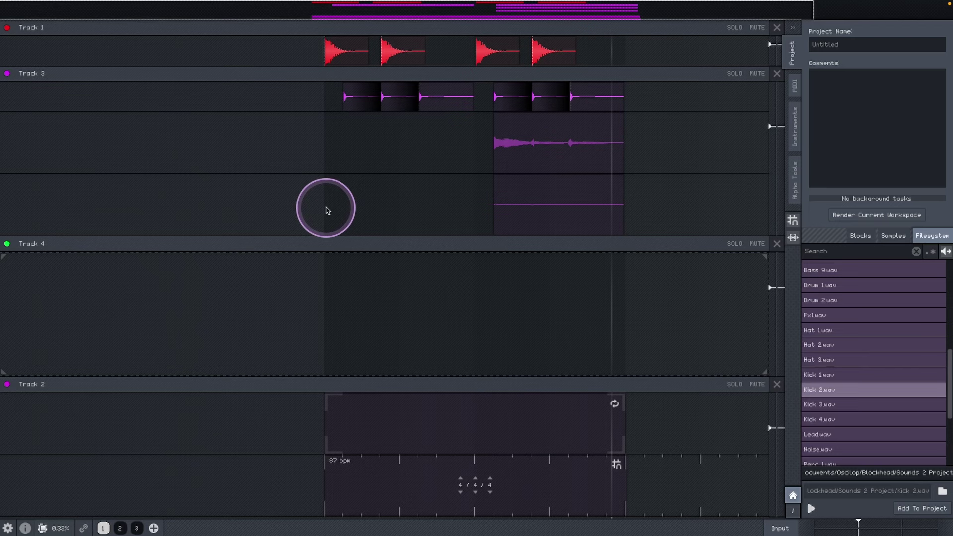
- Open the loopback input recorder and place a short recorded drum section on Track 4 inside the loop
drag(326, 210, 769, 518)
click(772, 529)
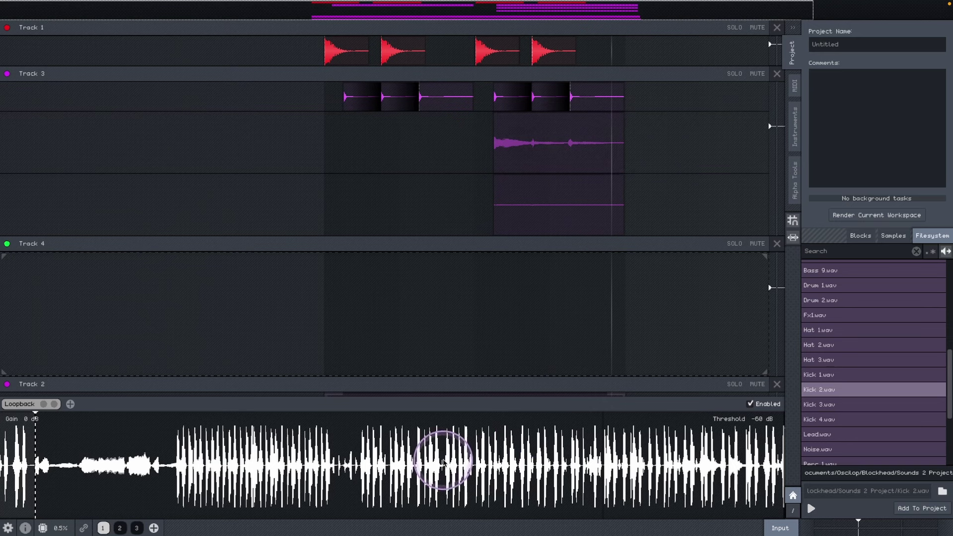
drag(443, 462, 475, 465)
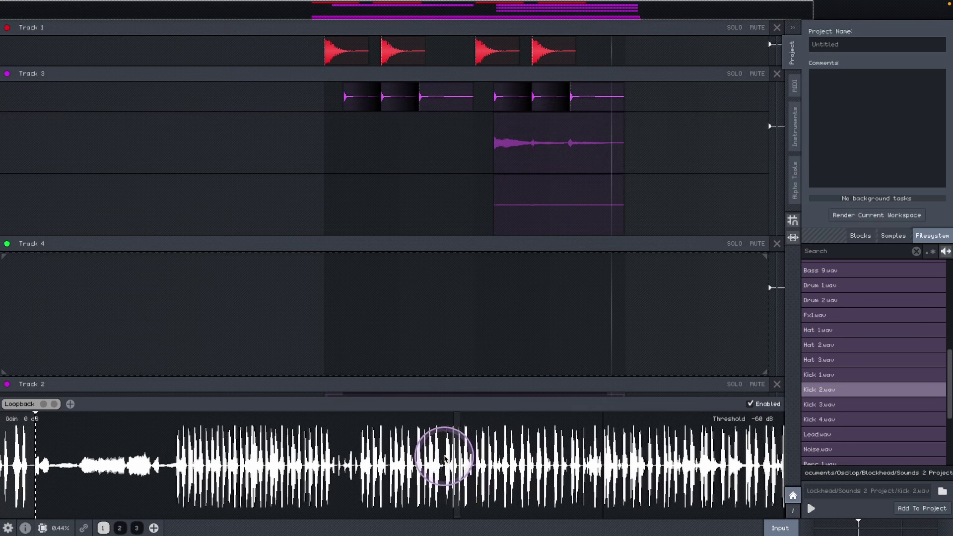
right_click(405, 271)
click(358, 291)
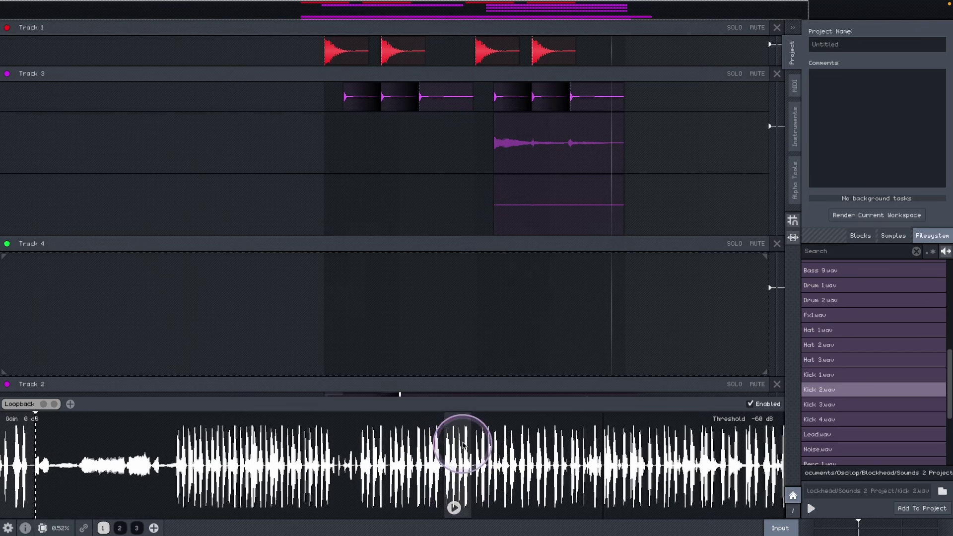
drag(466, 434, 467, 317)
drag(528, 335, 331, 304)
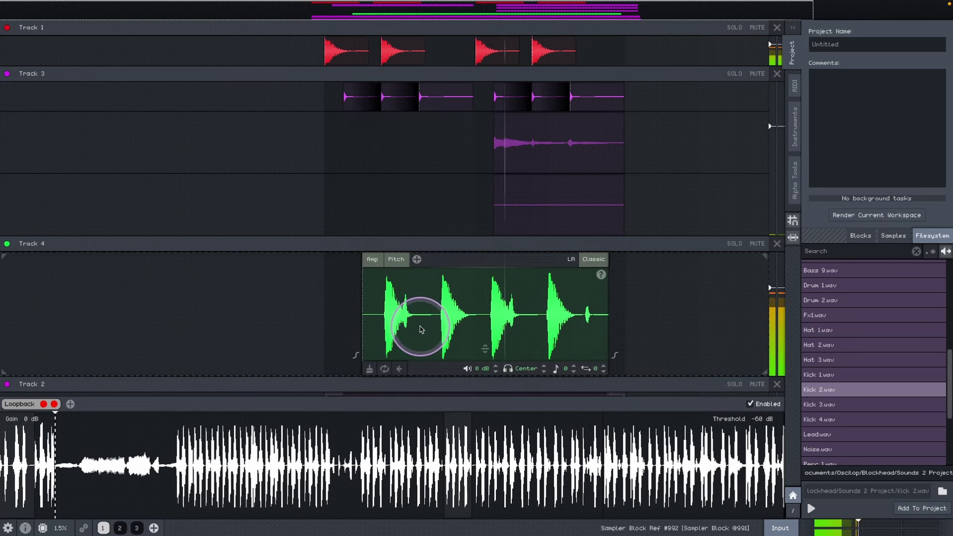
- Solo Track 4 and delete the recorded drum block from it
click(735, 243)
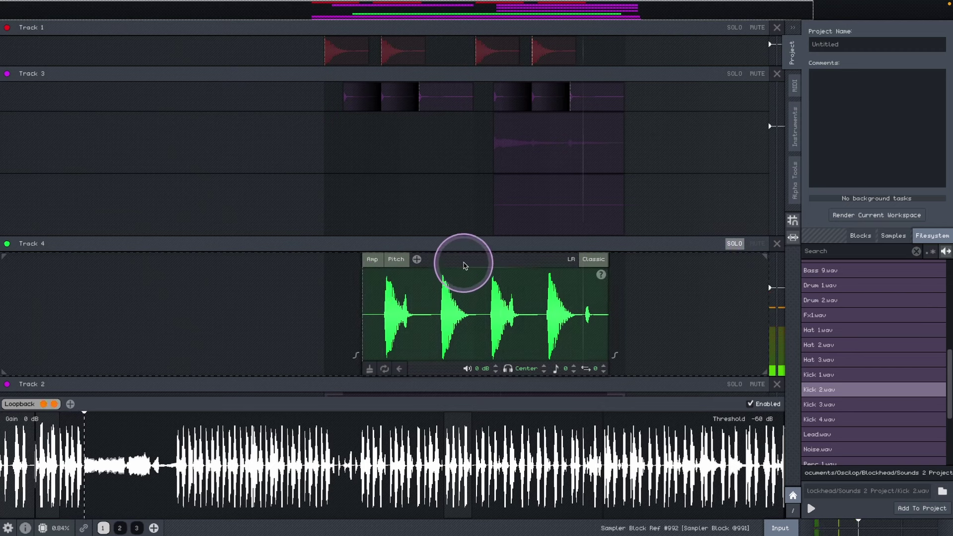
click(464, 264)
key(Delete)
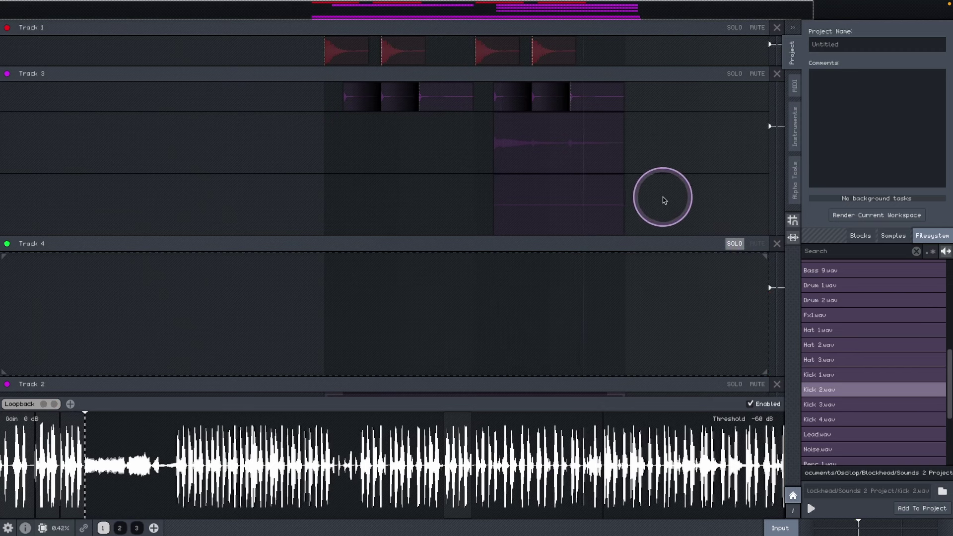
click(663, 243)
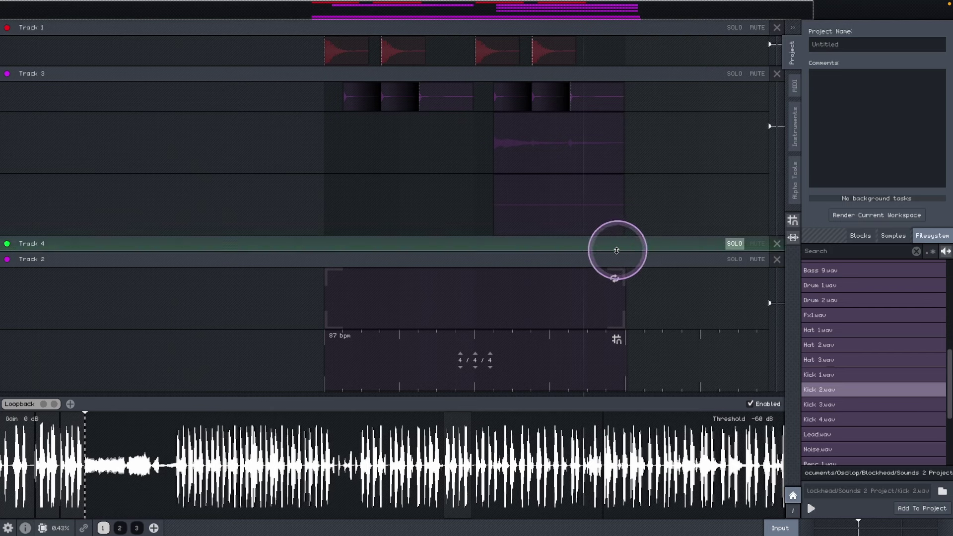
click(613, 249)
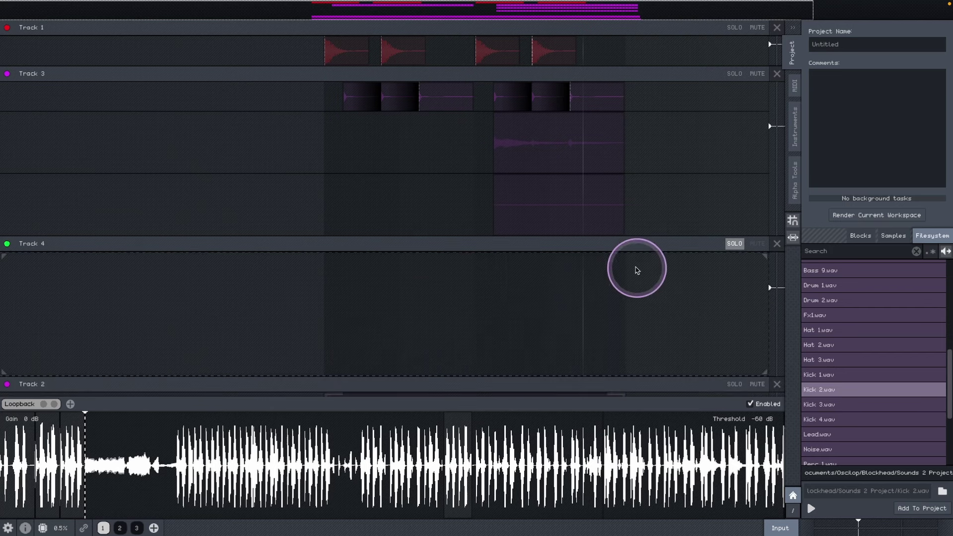
- Preview Atmo 3.wav, place it on Track 4 at the loop's start, and hide the input recorder
scroll(847, 332, up, 6)
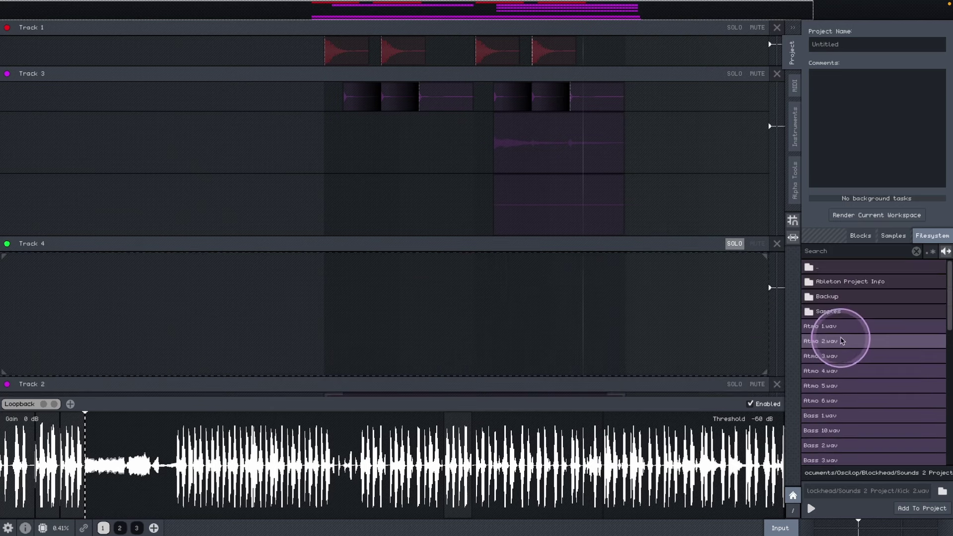
click(839, 361)
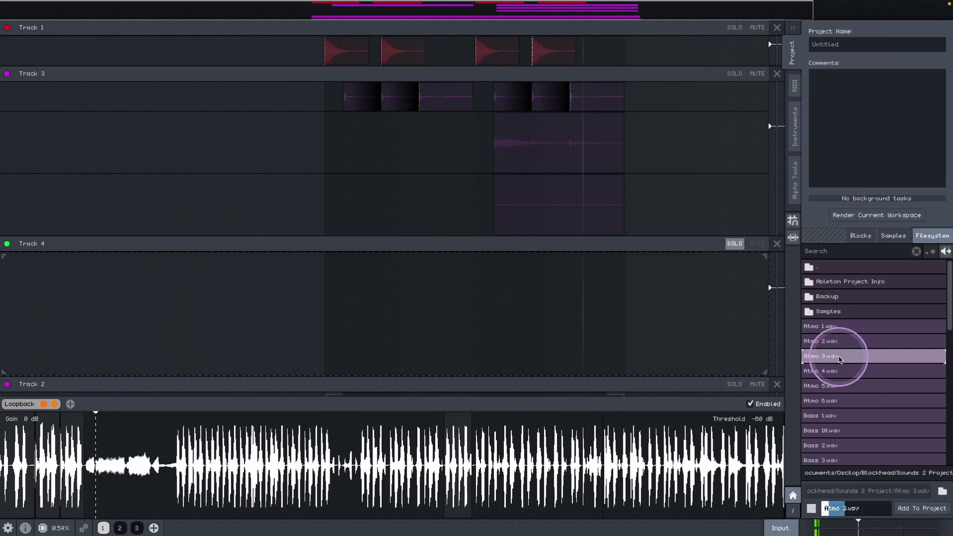
drag(839, 358, 292, 317)
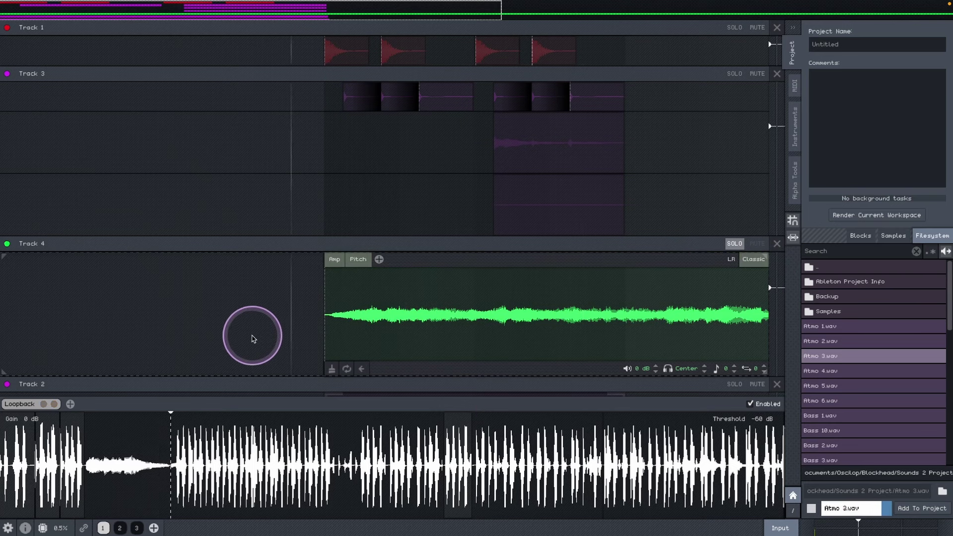
click(780, 528)
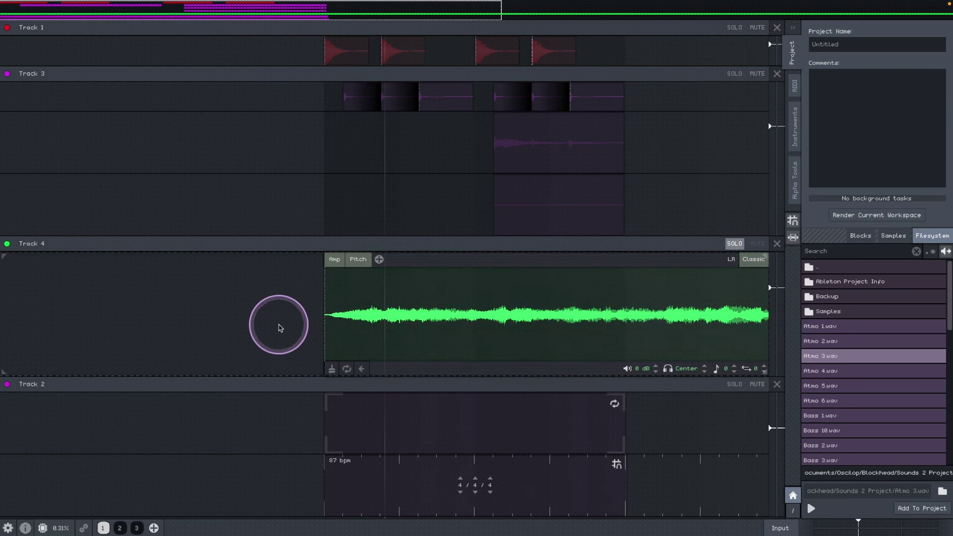
- Capture the looping Atmo 3 playback in the loopback recorder and place the long recording on Track 4 before the Atmo 3 block
key(space)
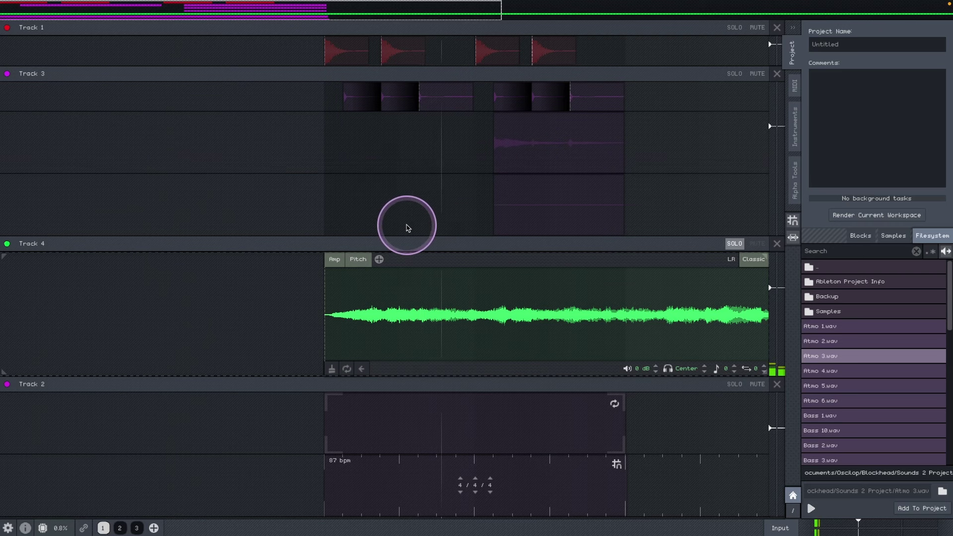
key(space)
click(779, 529)
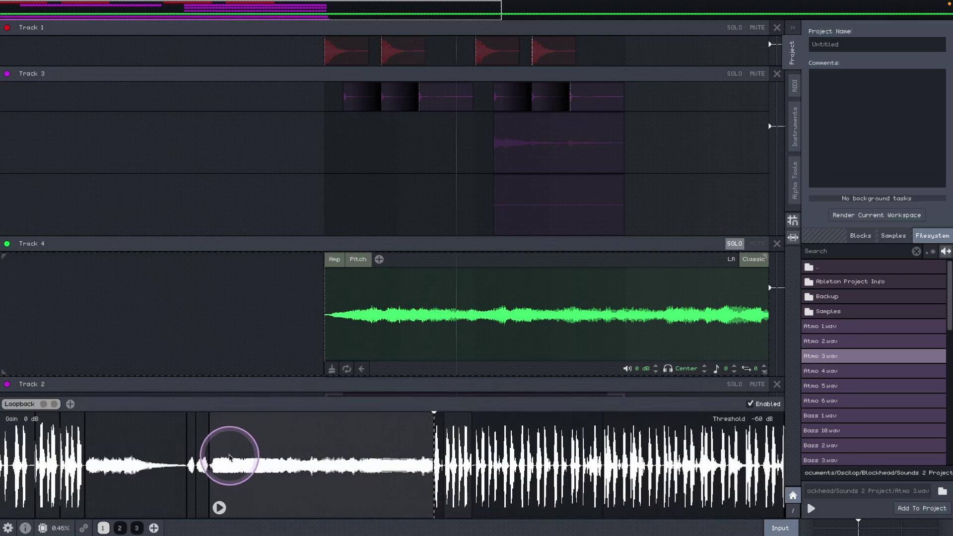
drag(247, 448, 70, 314)
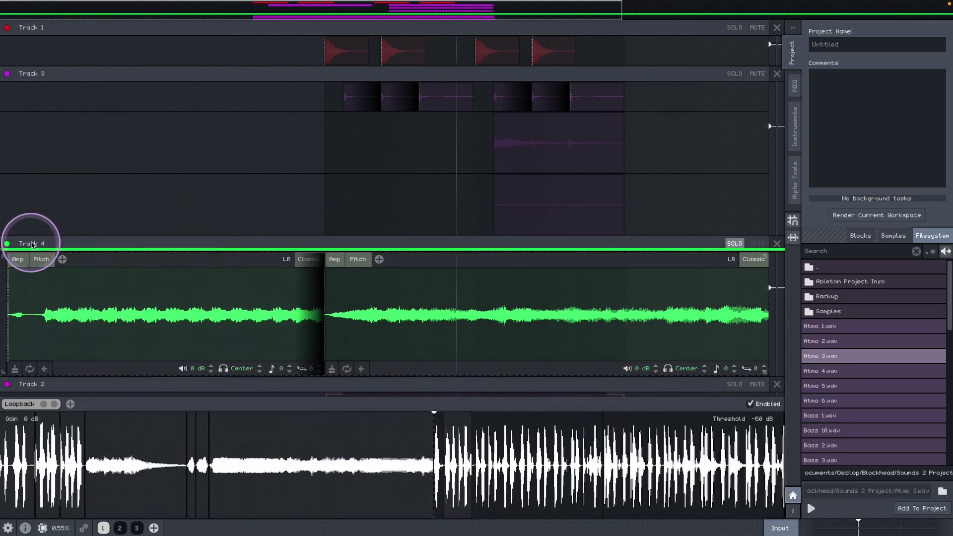
drag(265, 297, 300, 168)
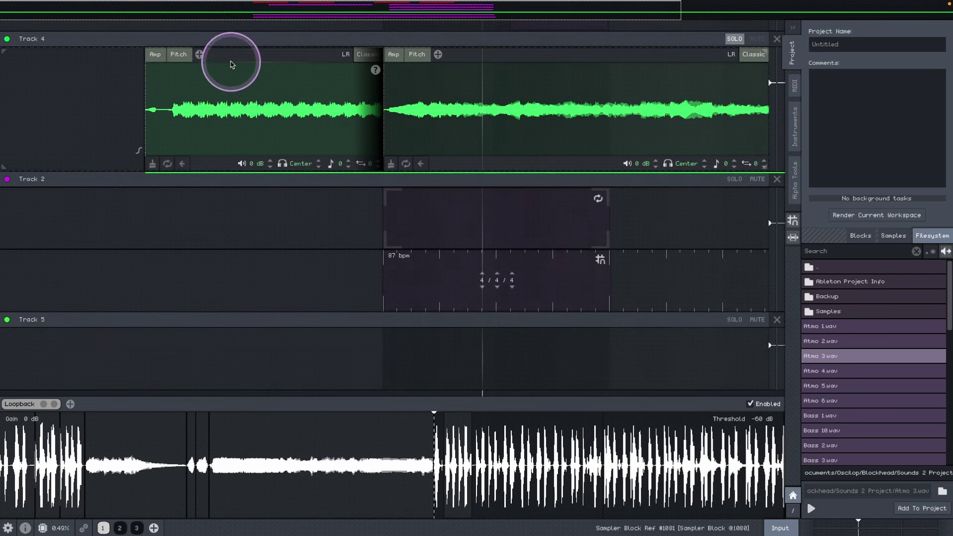
- Move the loopback recording to Track 5, solo that track, and audition it
drag(231, 65, 317, 338)
click(734, 319)
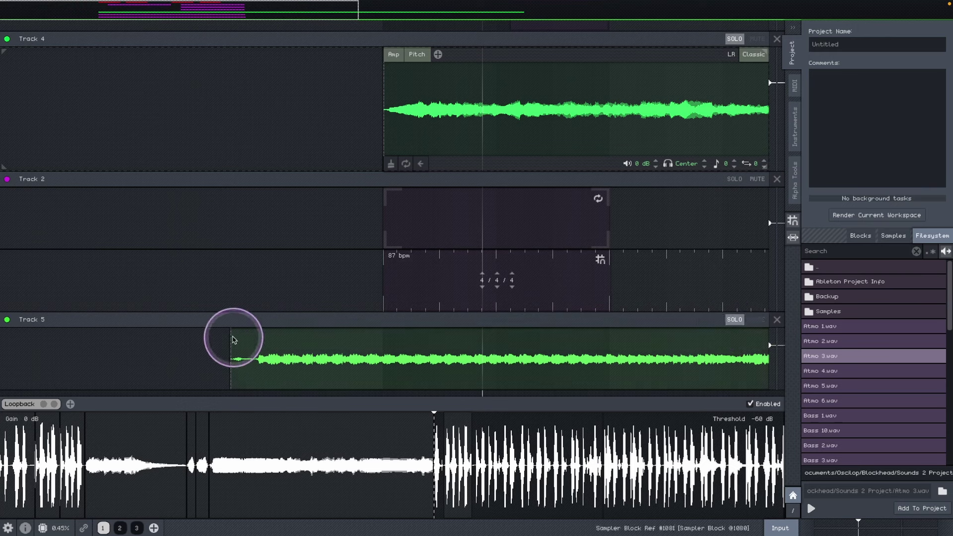
key(space)
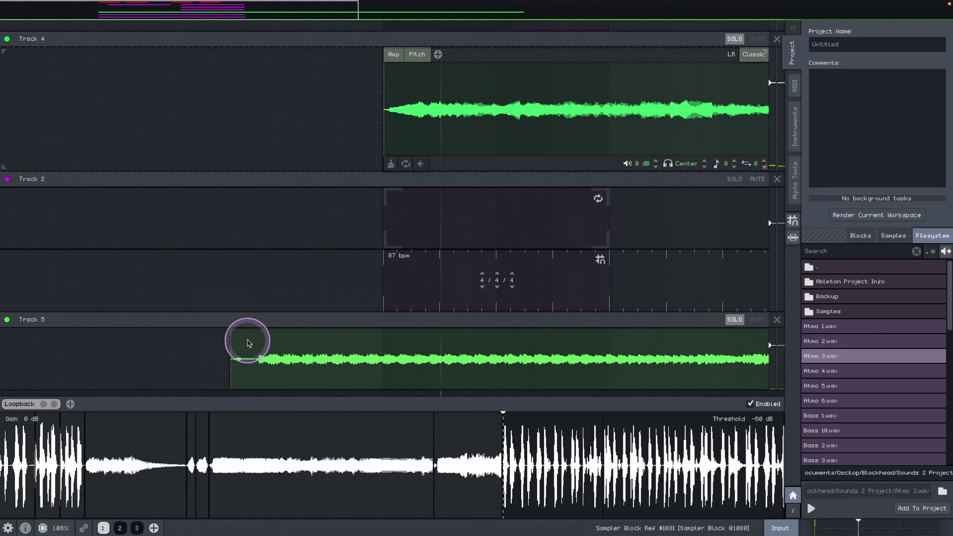
- Shift the Track 5 recording later, split it after its quiet intro and at the loop's end, and delete the intro piece
drag(231, 342, 298, 346)
click(331, 364)
click(632, 372)
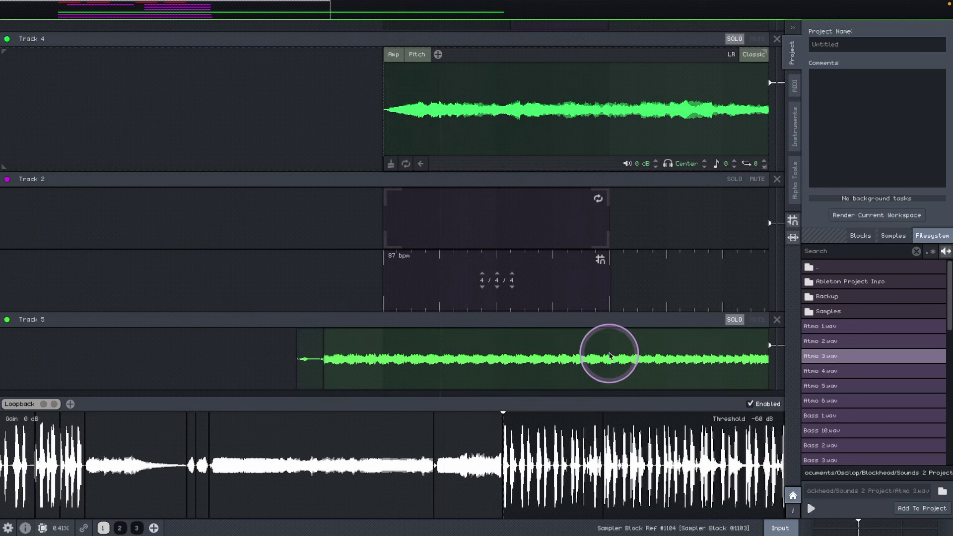
click(313, 346)
key(Delete)
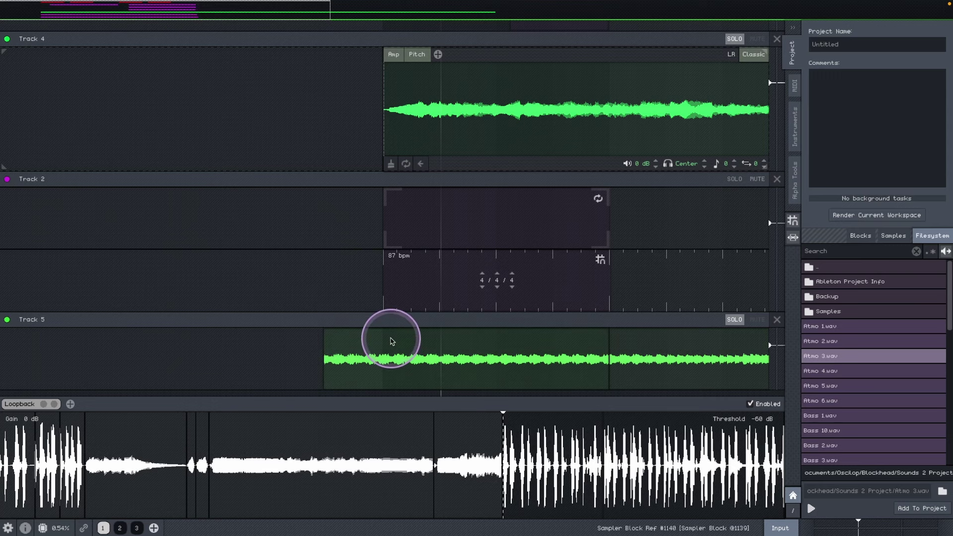
- Select the first remaining Track 5 block and move Track 5 above Track 4
click(360, 348)
drag(356, 353, 783, 143)
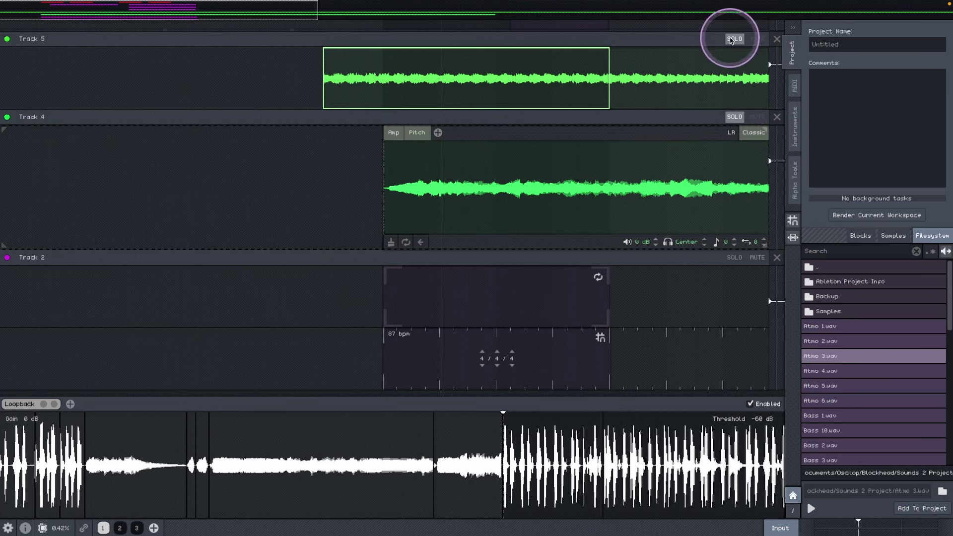
drag(631, 130, 552, 361)
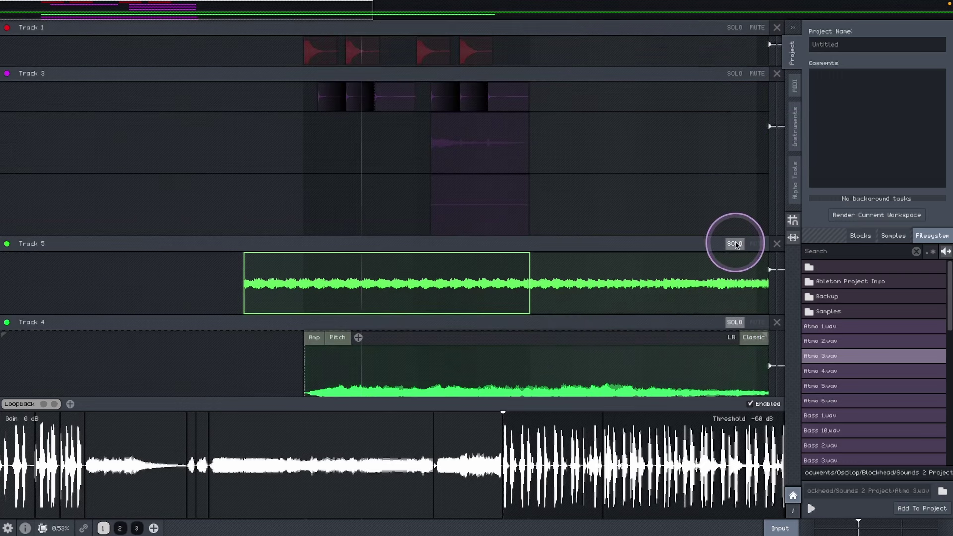
- Turn off solo on Tracks 5 and 4, and mute Track 4
click(735, 243)
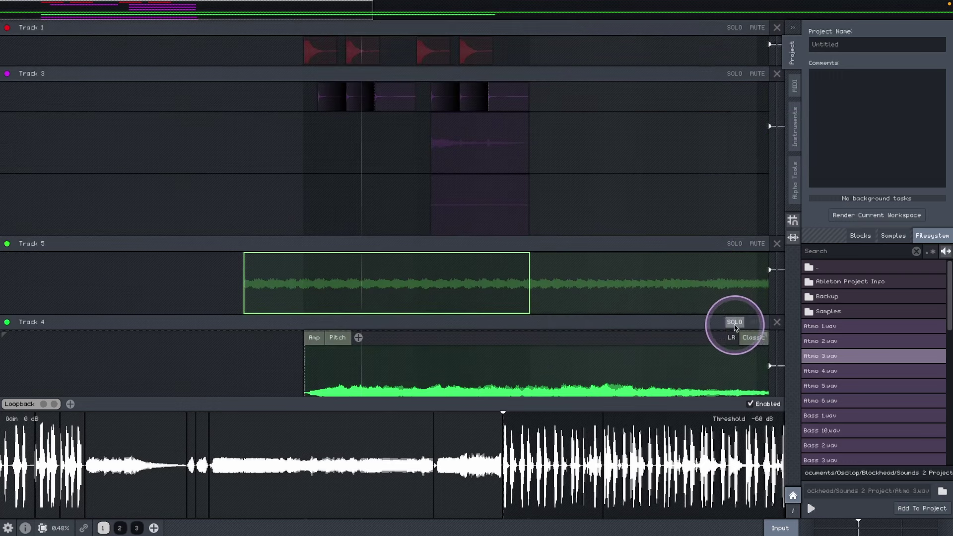
click(735, 322)
click(758, 322)
- Reduce the Track 5 recording to a single block spanning exactly the loop, and play it from the loop's start
click(452, 271)
drag(332, 278, 527, 266)
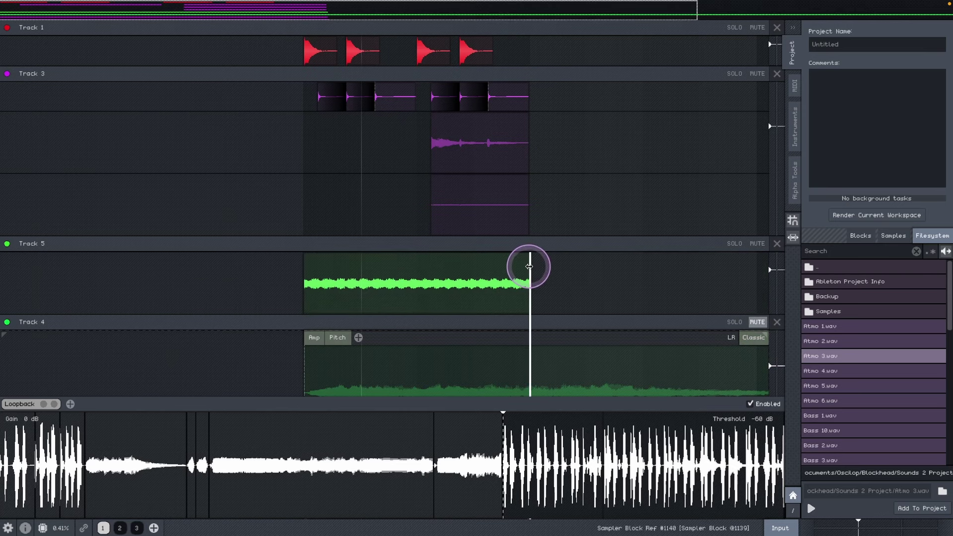
click(293, 268)
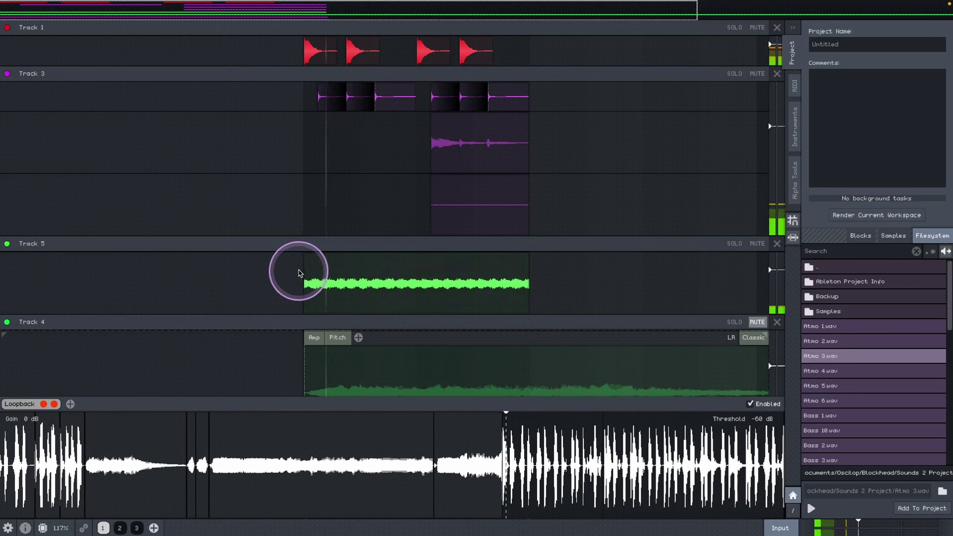
- Expand the Track 5 block, lower its Pitch envelope to a flat level of about -6, and hide the input recorder while it plays
double_click(341, 281)
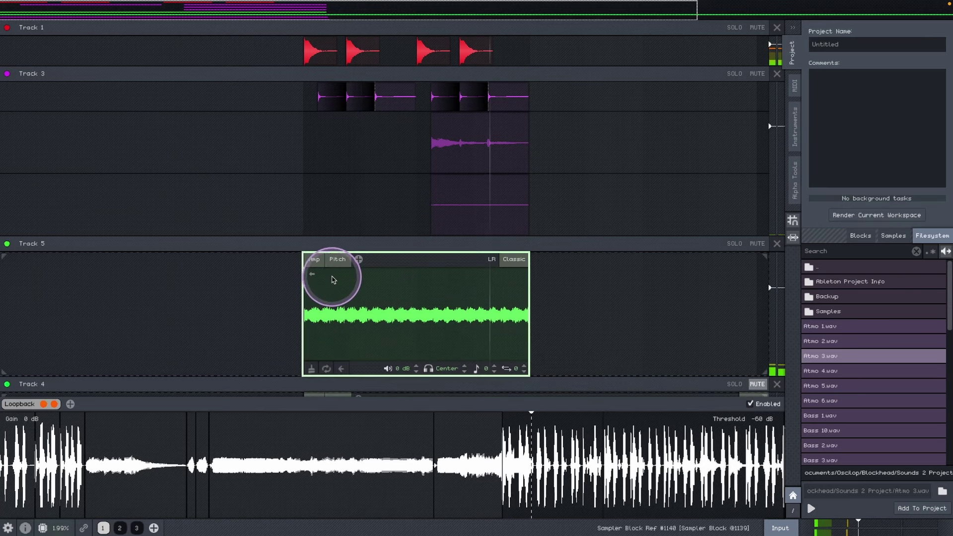
click(338, 259)
click(366, 321)
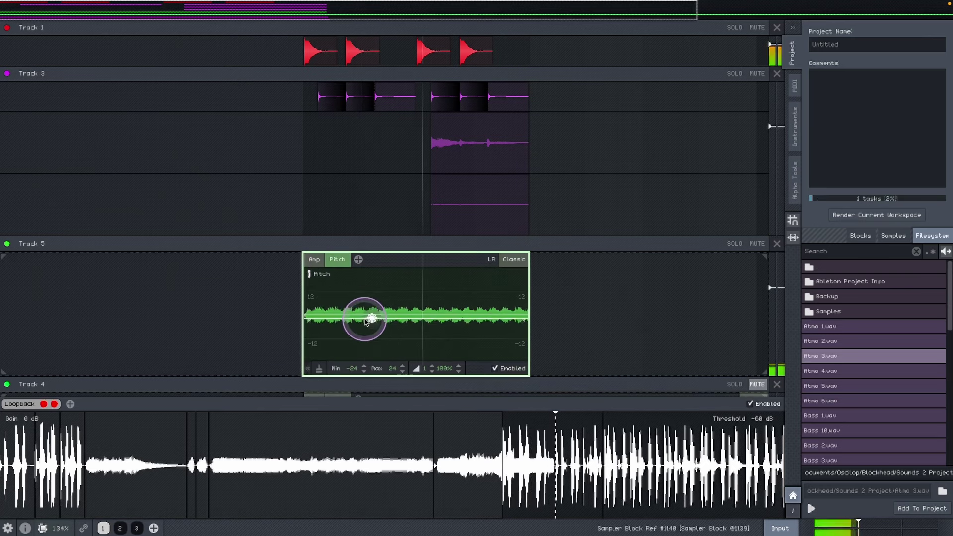
drag(366, 323, 364, 328)
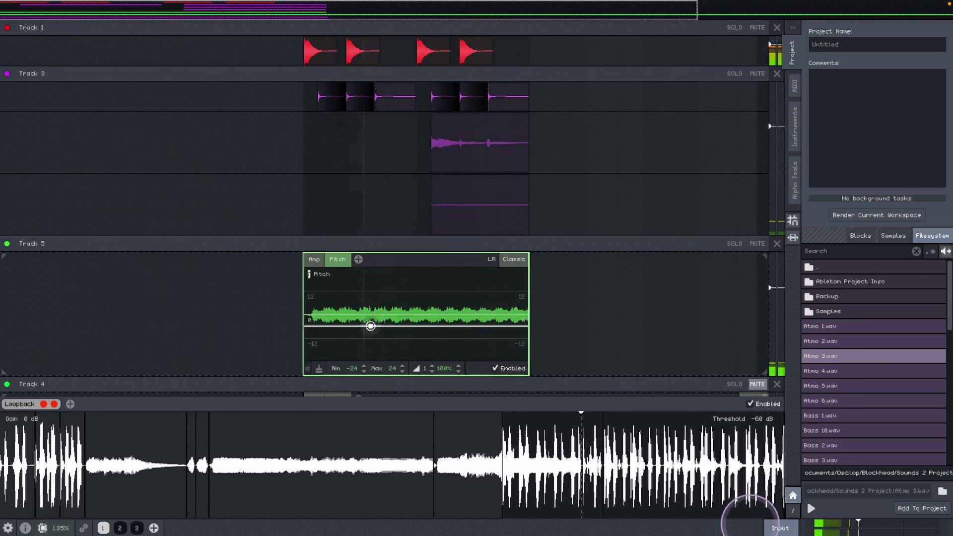
click(764, 532)
click(376, 325)
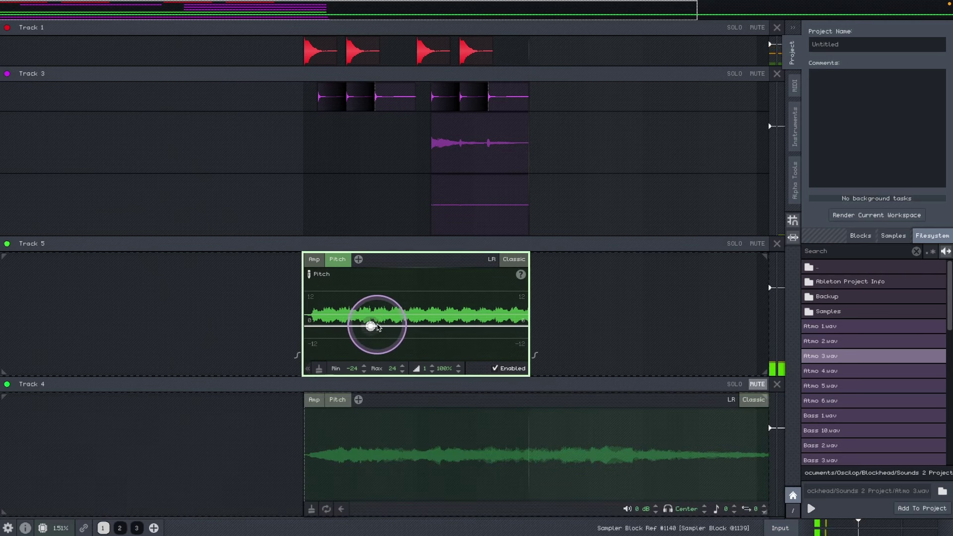
click(578, 301)
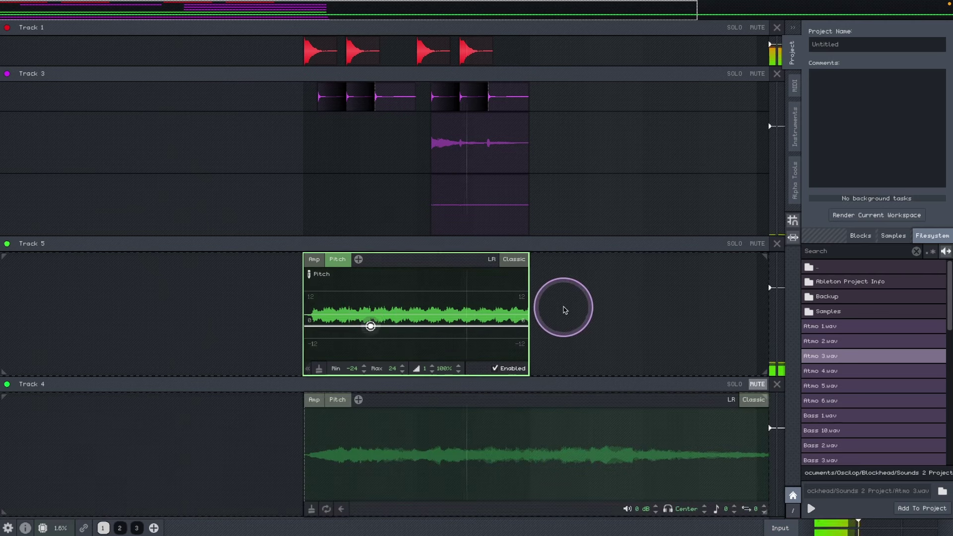
drag(565, 309, 558, 299)
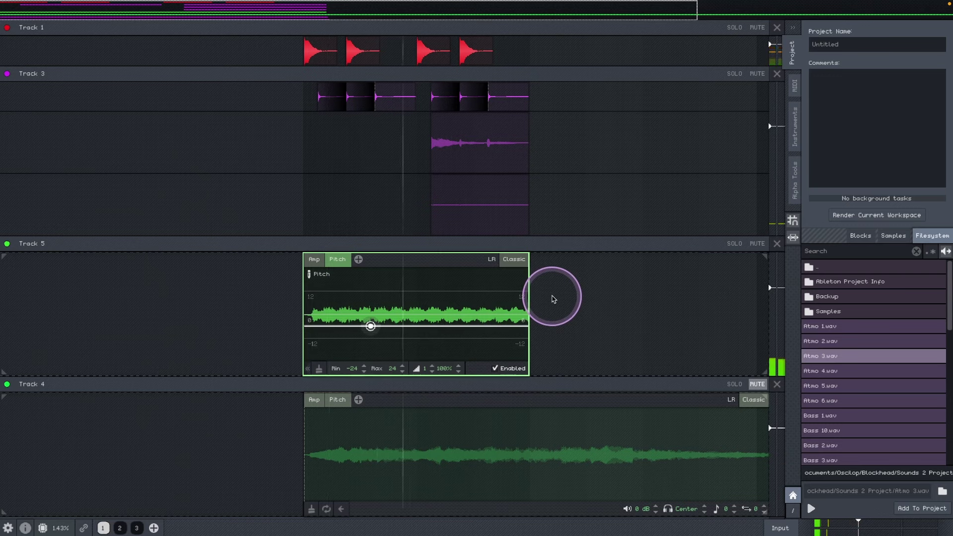
- Add a Lowpass filter effect beneath the Track 5 recording, fit it to the loop's full length, and expand it
right_click(466, 369)
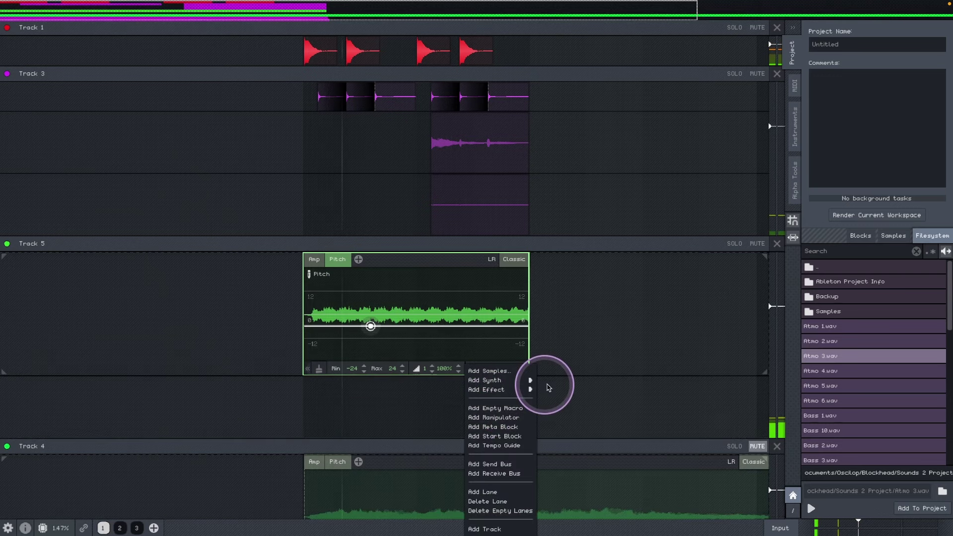
mouse_move(501, 390)
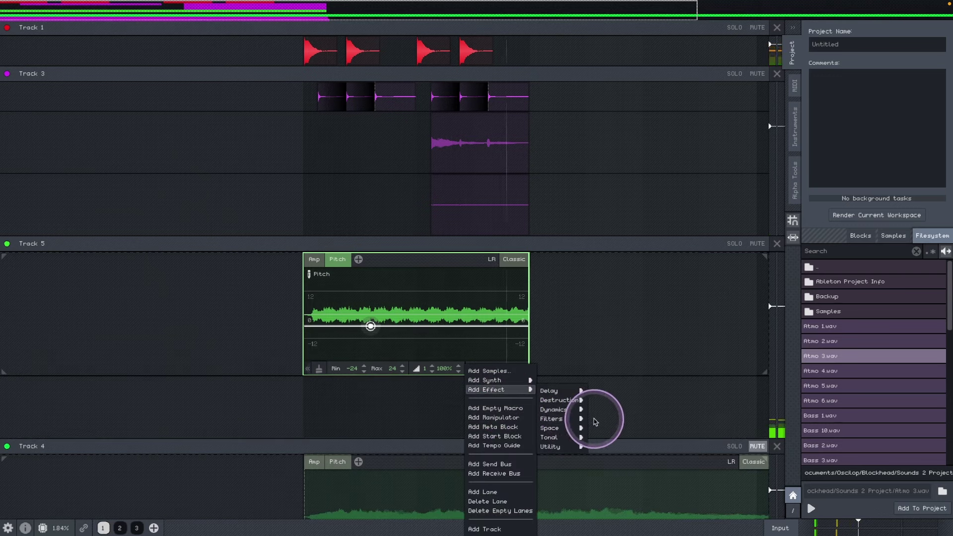
click(608, 444)
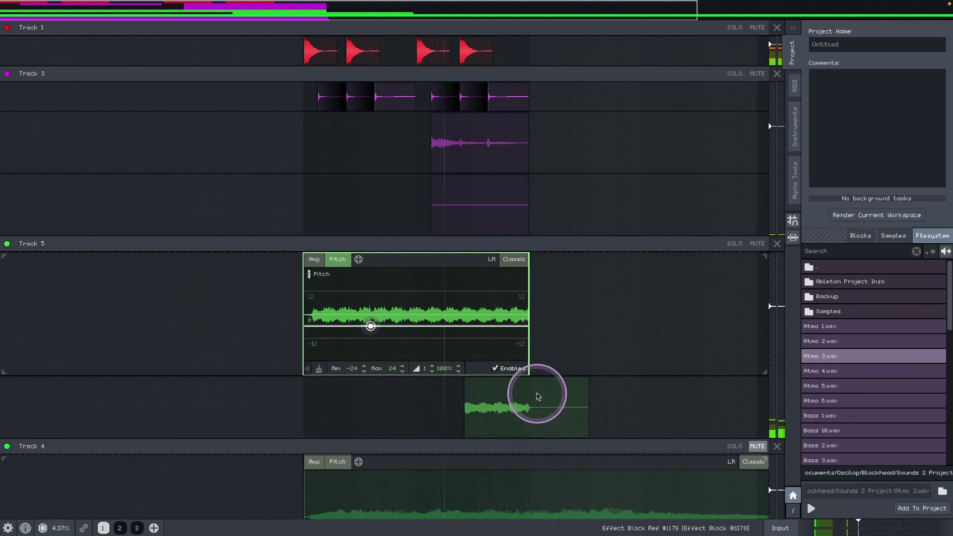
drag(534, 396, 366, 398)
drag(432, 400, 516, 400)
click(436, 394)
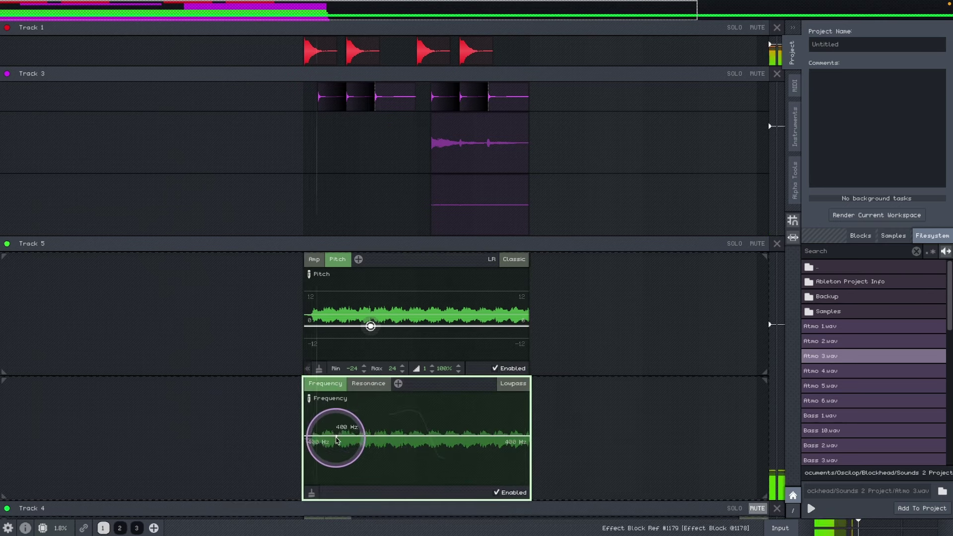
- Add points along the Lowpass filter's Frequency envelope to vary its cutoff across the loop, and collapse the block
drag(399, 430, 410, 418)
click(474, 429)
mouse_move(523, 413)
mouse_down()
mouse_move(544, 404)
mouse_move(532, 397)
mouse_up()
click(335, 443)
click(569, 406)
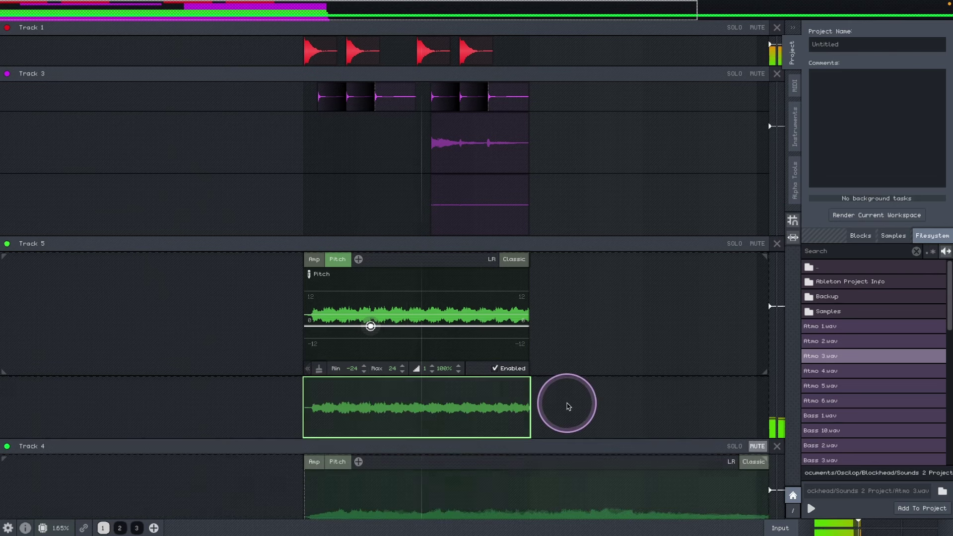
- Add a Spring Reverb beneath the Lowpass block, fit it to the loop's full length, and expand its Size envelope
right_click(366, 450)
mouse_move(407, 390)
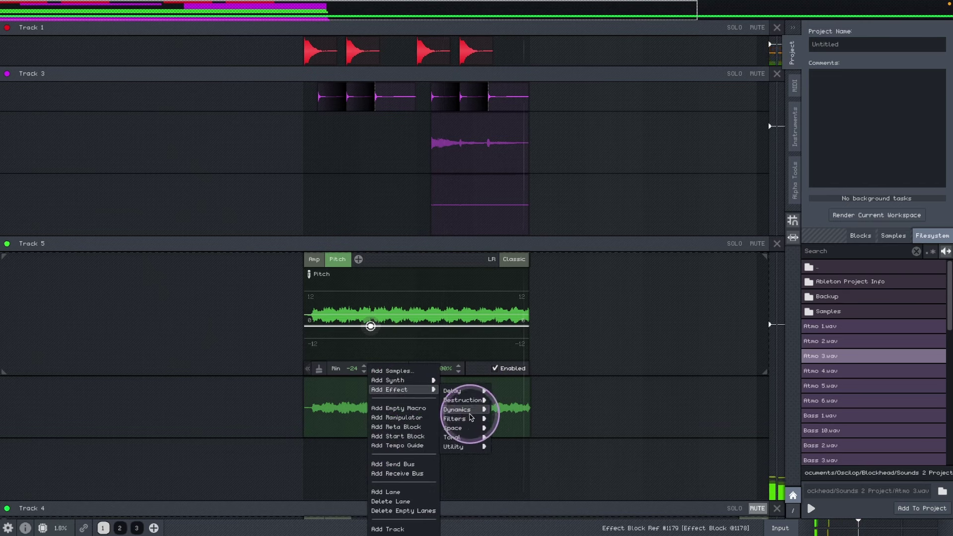
click(512, 428)
drag(427, 462, 364, 460)
drag(429, 463, 528, 456)
double_click(451, 452)
click(317, 449)
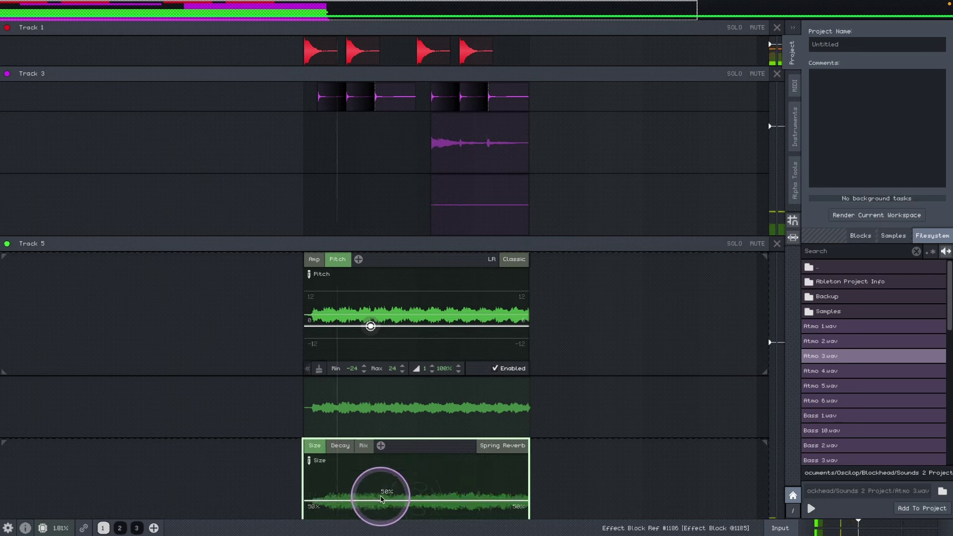
double_click(380, 507)
double_click(352, 457)
key(super+z)
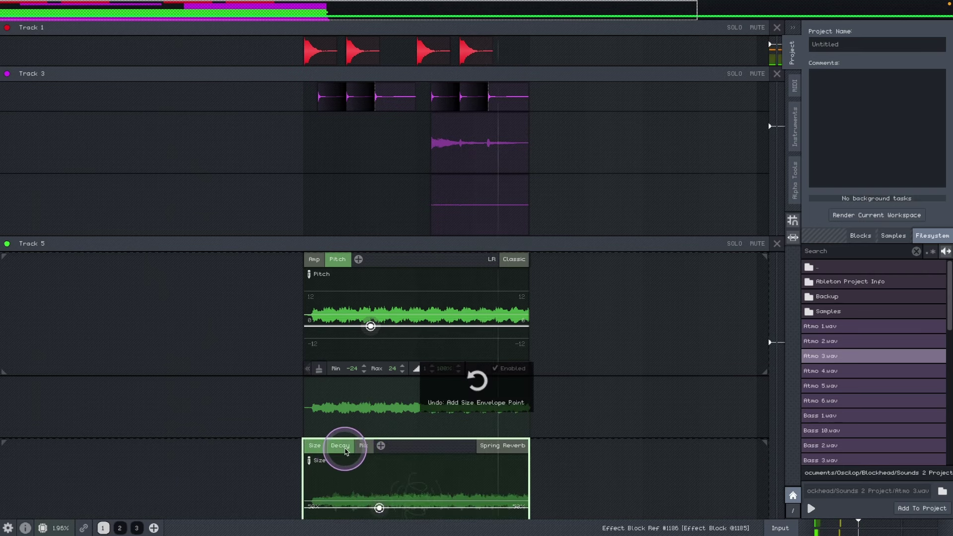
- Set the Spring Reverb's Decay envelope to a flat 43.4%, and collapse the Track 5 recording block
click(344, 448)
double_click(401, 507)
click(585, 267)
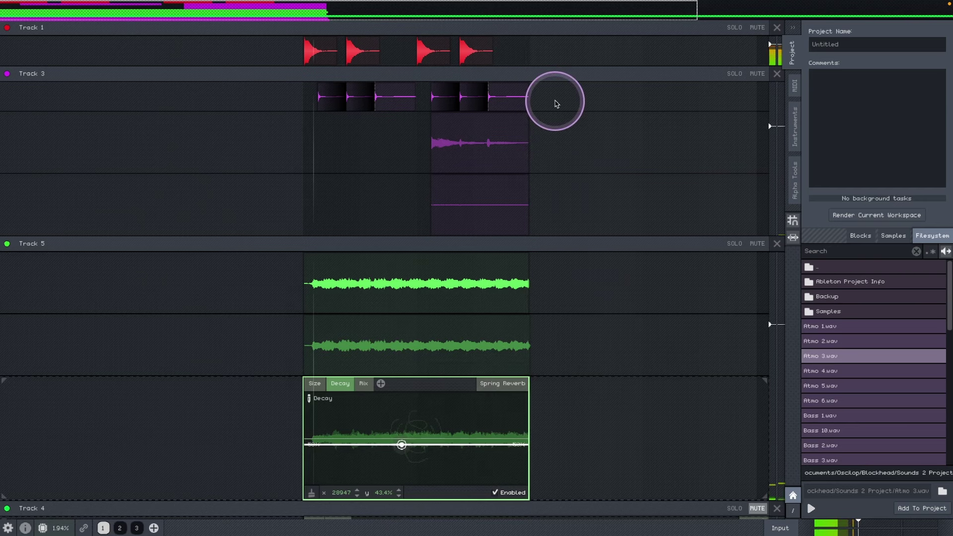
- Insert an empty lane below the hats in Track 3 and place the Perc 2.wav sample on it near the loop's start
key(Return)
scroll(829, 389, down, 5)
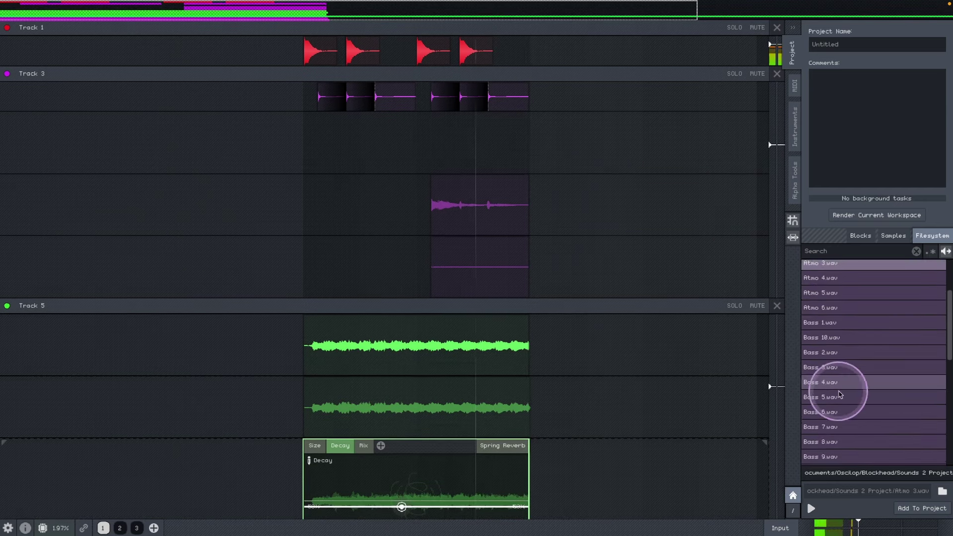
scroll(839, 397, down, 6)
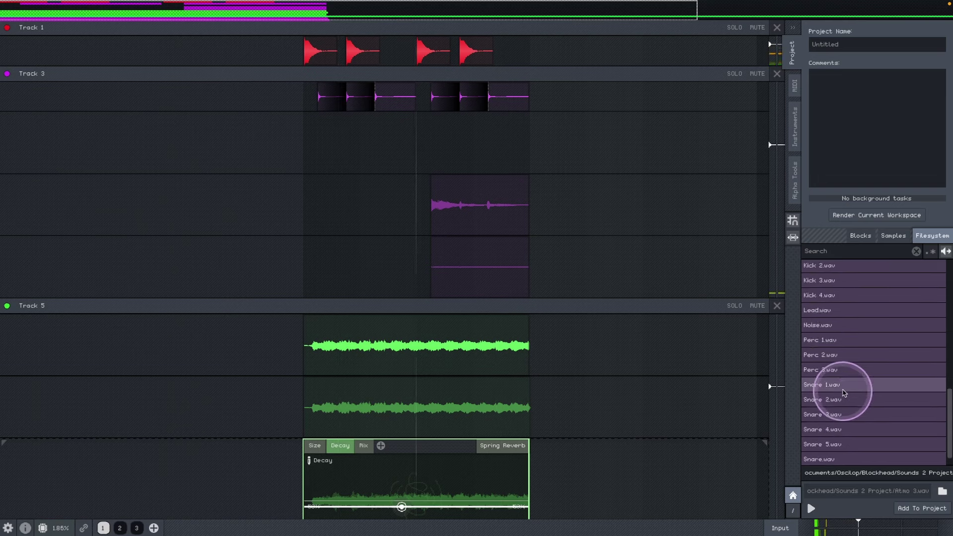
scroll(842, 319, up, 2)
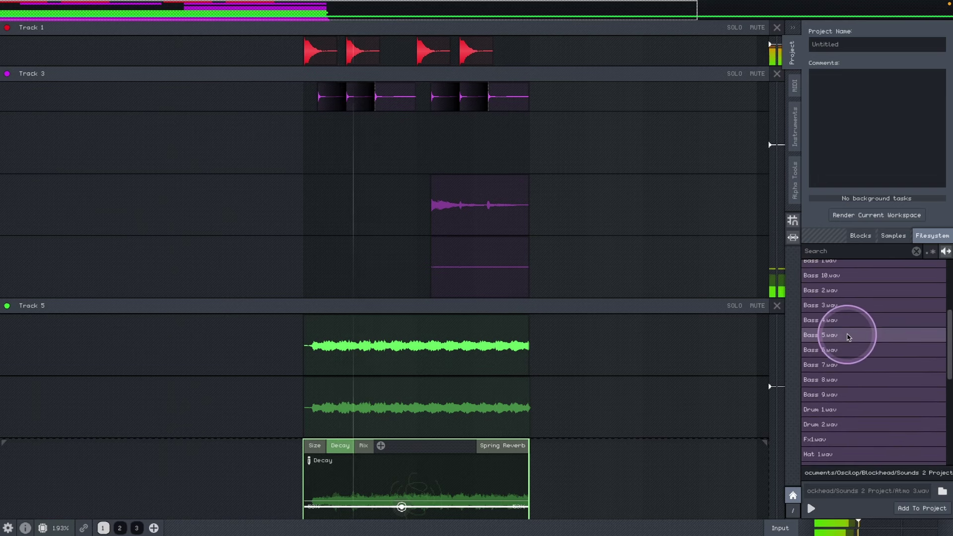
scroll(850, 352, down, 9)
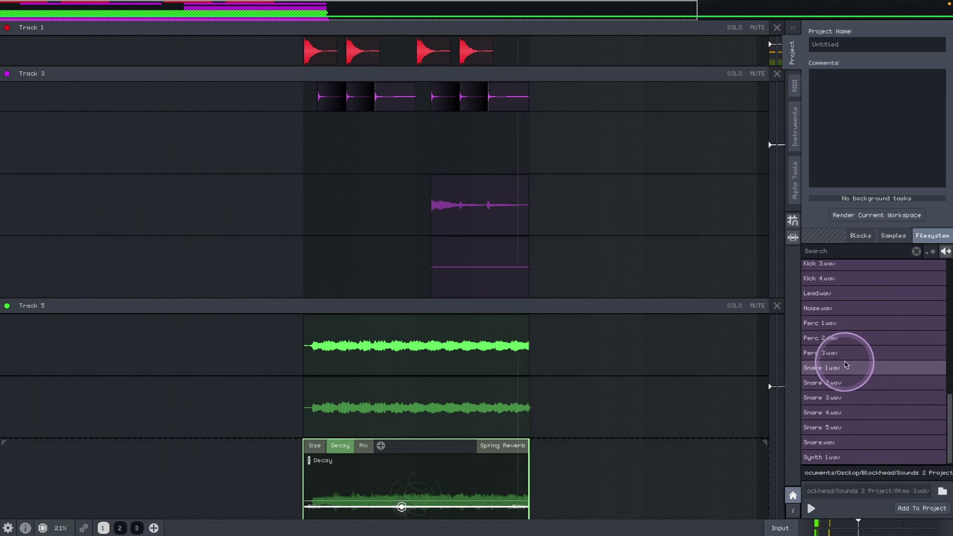
click(839, 354)
click(827, 338)
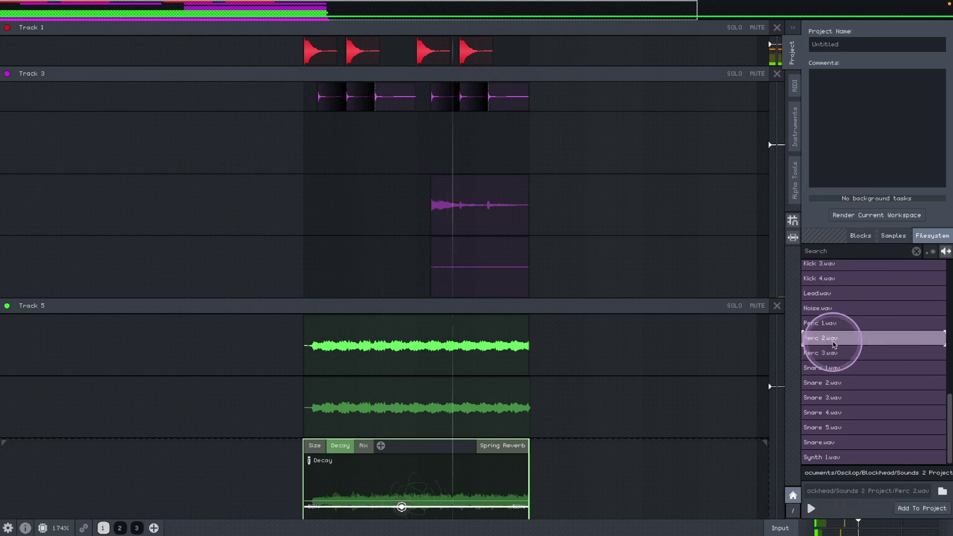
drag(827, 338, 377, 151)
- Shorten the Perc 2 block to a brief hit and duplicate it further along its Track 3 lane
scroll(328, 146, up, 5)
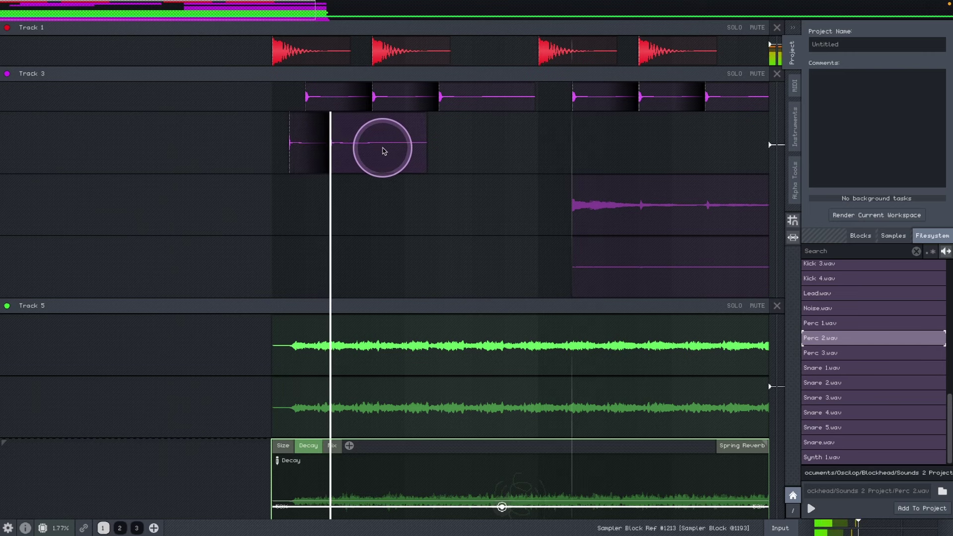
drag(383, 151, 340, 126)
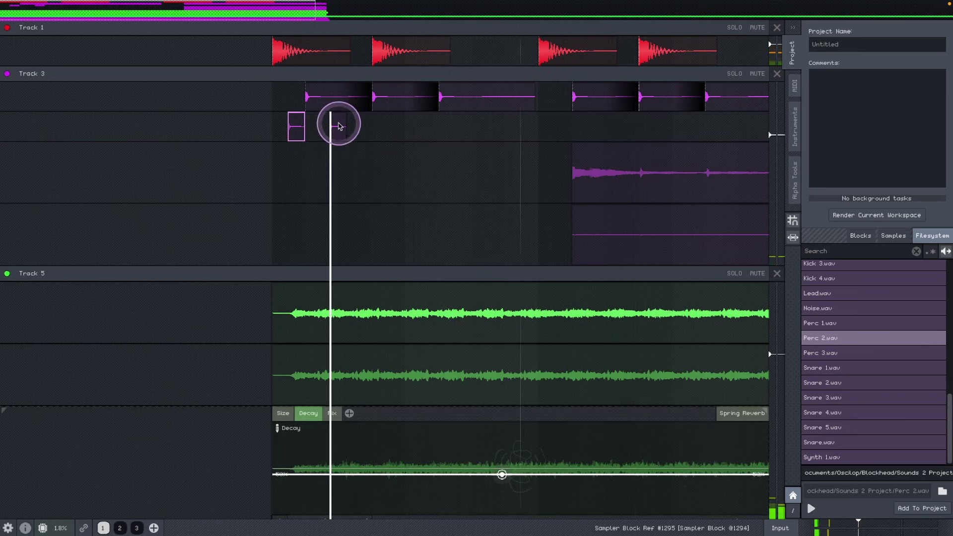
drag(339, 125, 435, 129)
- Move Track 2, holding the loop region and tempo guide, up between Track 3 and Track 5
scroll(432, 355, down, 2)
drag(320, 439, 328, 279)
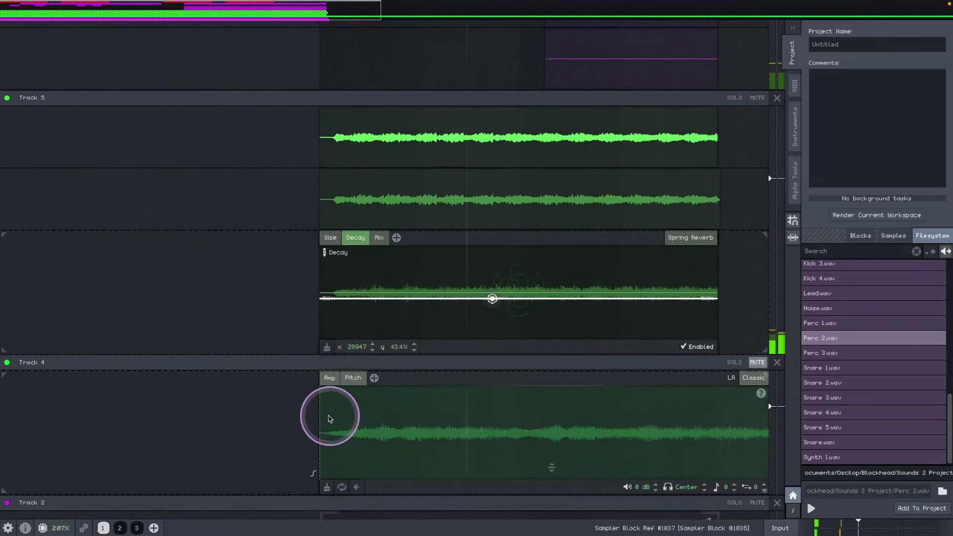
drag(308, 419, 306, 240)
drag(391, 326, 367, 130)
- Place more short Perc 2 copies along the lane through just past the loop's midpoint, and stop playback
key(q)
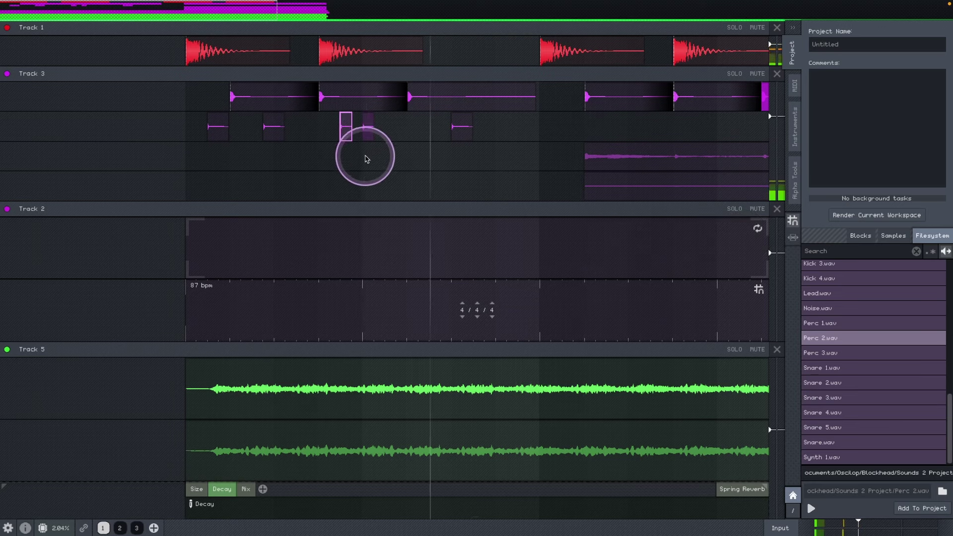
drag(465, 132, 660, 156)
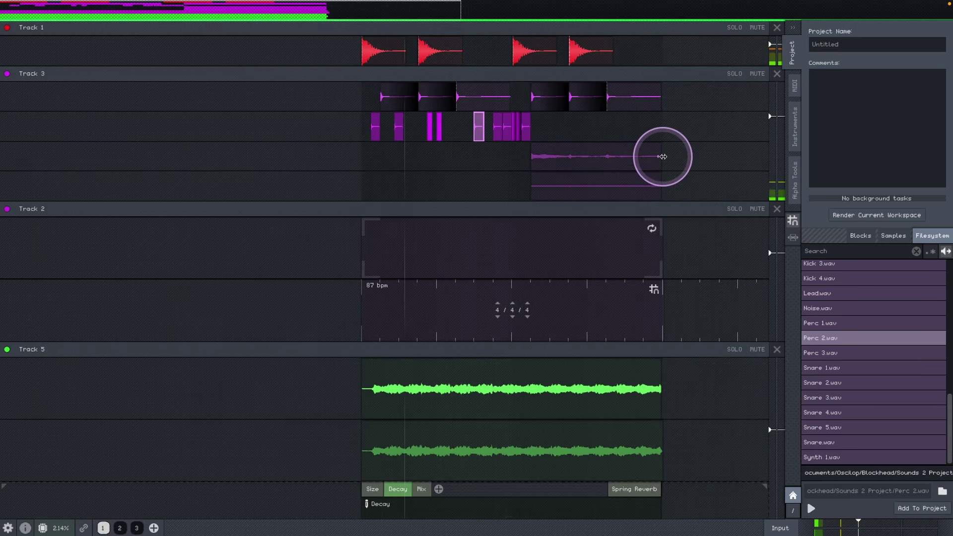
key(space)
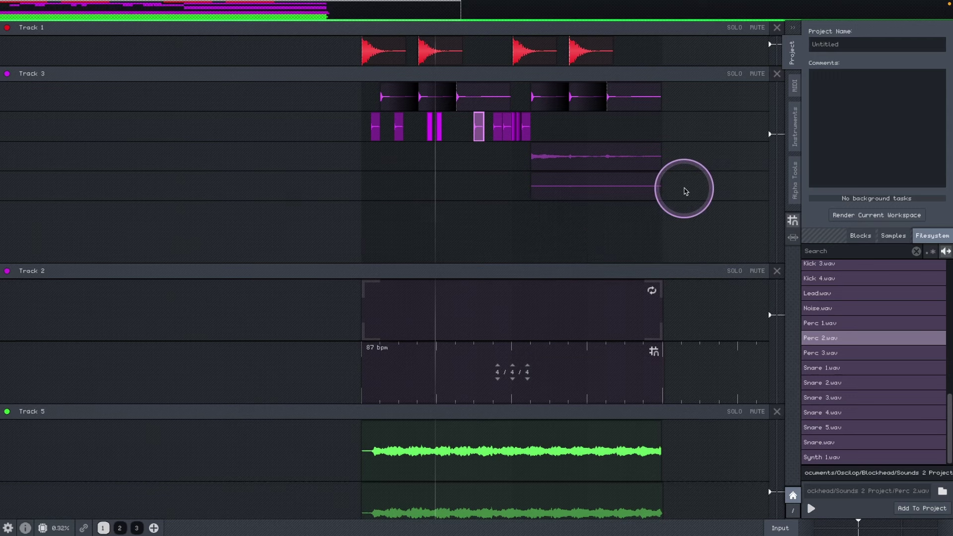
- Add a Manipulator on a new bottom lane of Track 3, stretch it across the loop, and view its target options
right_click(533, 230)
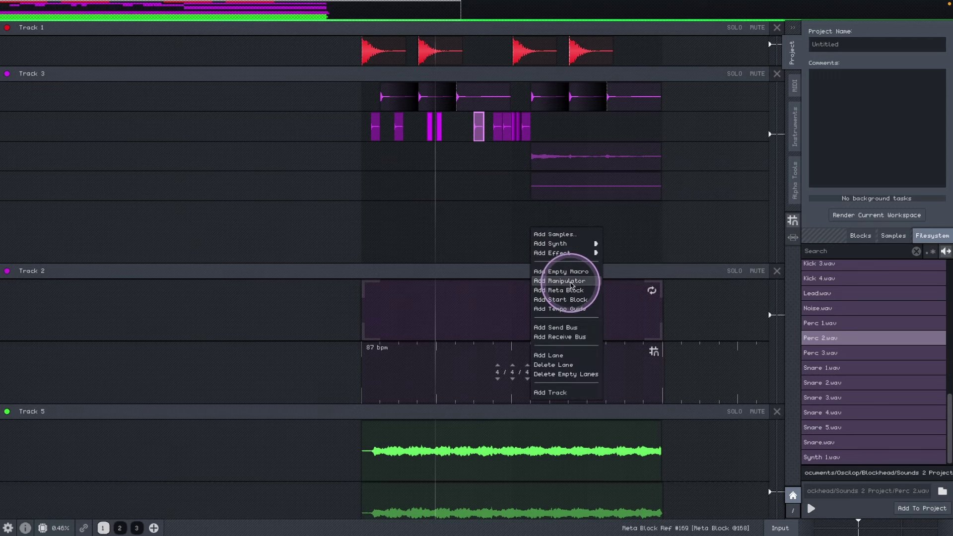
click(560, 281)
drag(396, 226, 473, 219)
click(652, 211)
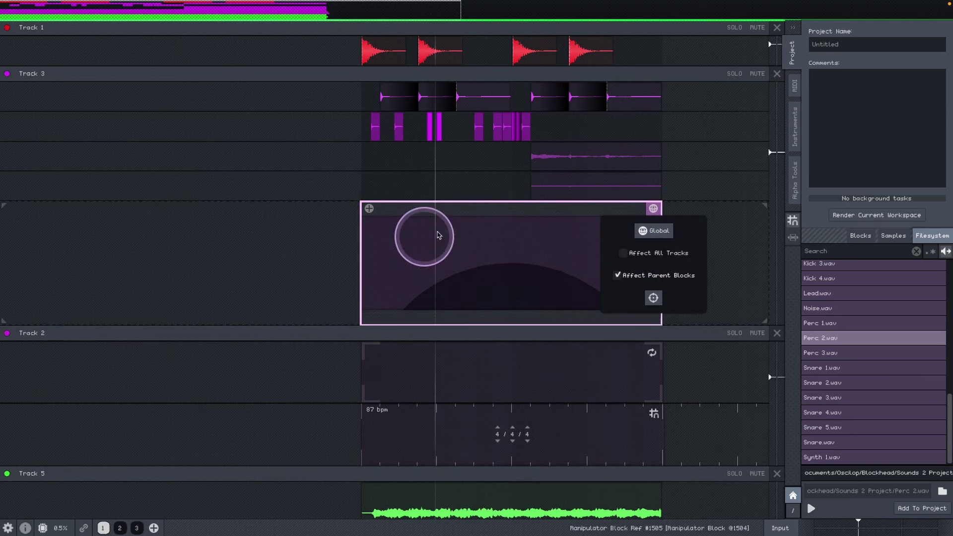
- Find the Pitch parameter for the Manipulator, add it, and show its envelope
click(370, 209)
text(pitch)
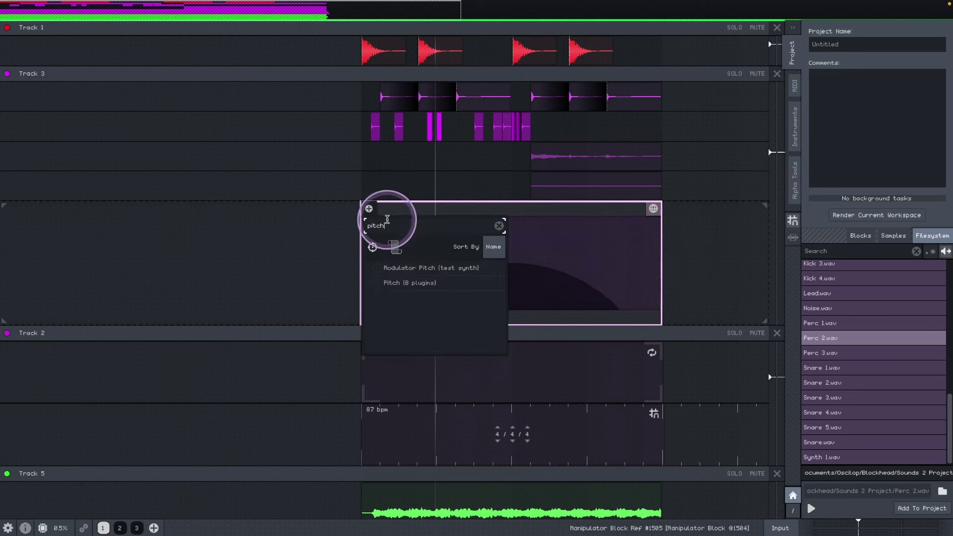
click(375, 283)
click(365, 210)
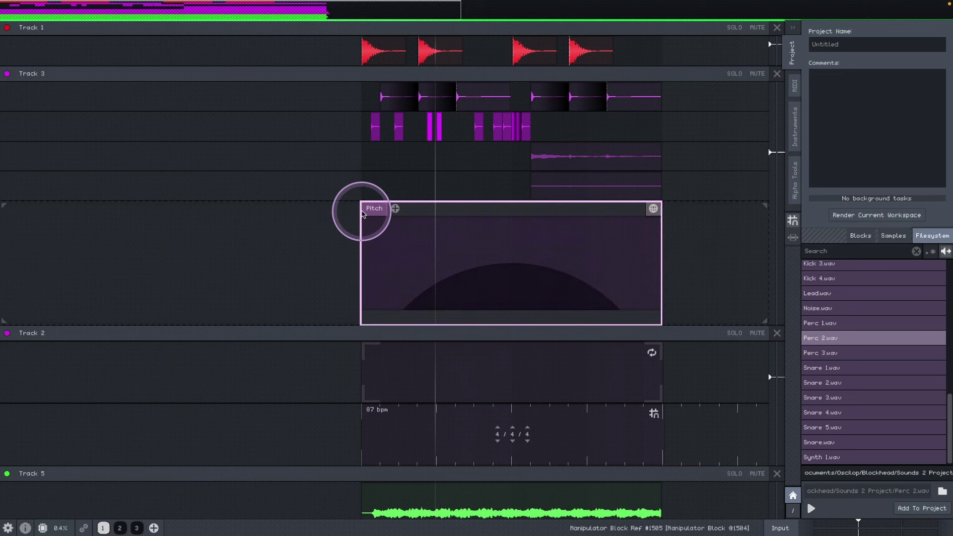
- Draw a six-point zigzag Pitch envelope between about -3 and +8 across the Manipulator, and collapse it while the loop plays
click(390, 265)
click(450, 252)
click(513, 269)
click(568, 253)
click(617, 269)
click(656, 247)
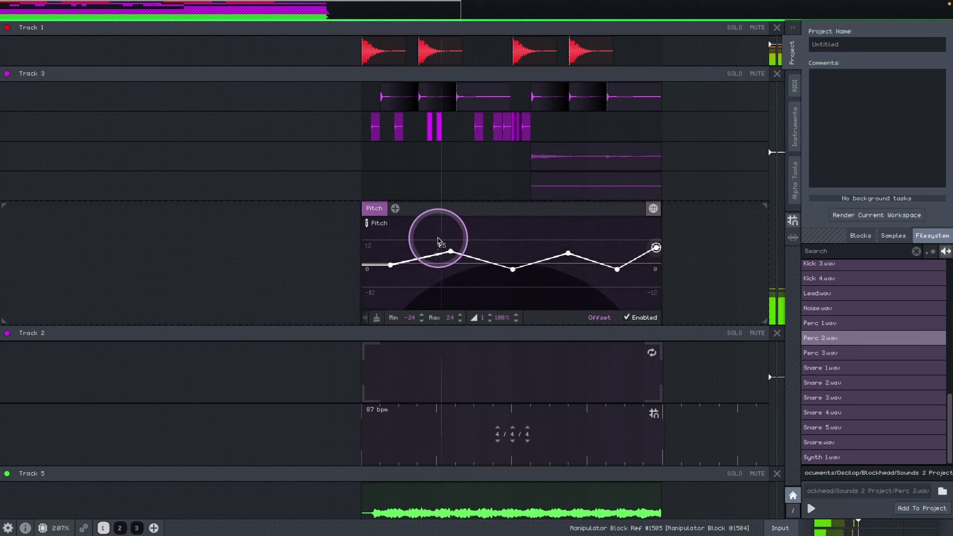
click(692, 239)
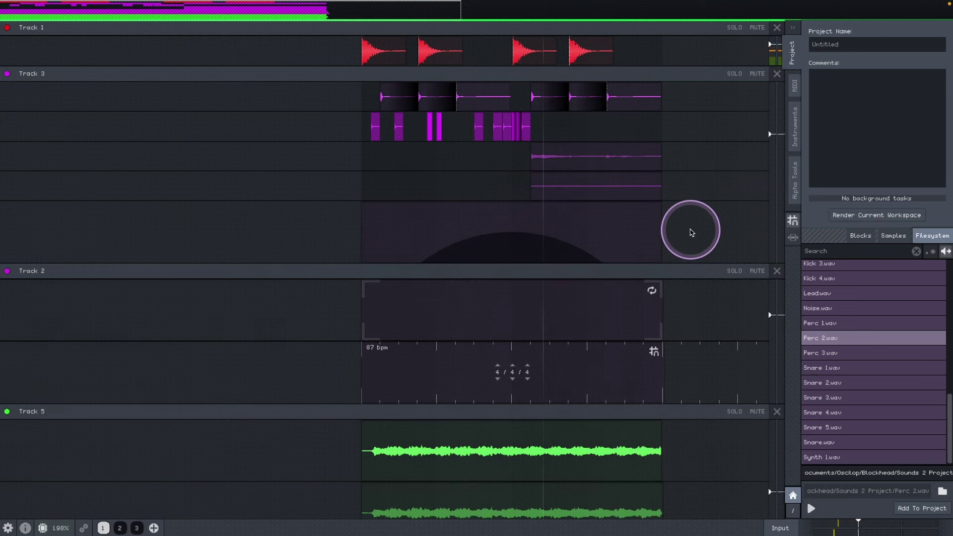
drag(689, 236, 670, 219)
scroll(671, 222, down, 4)
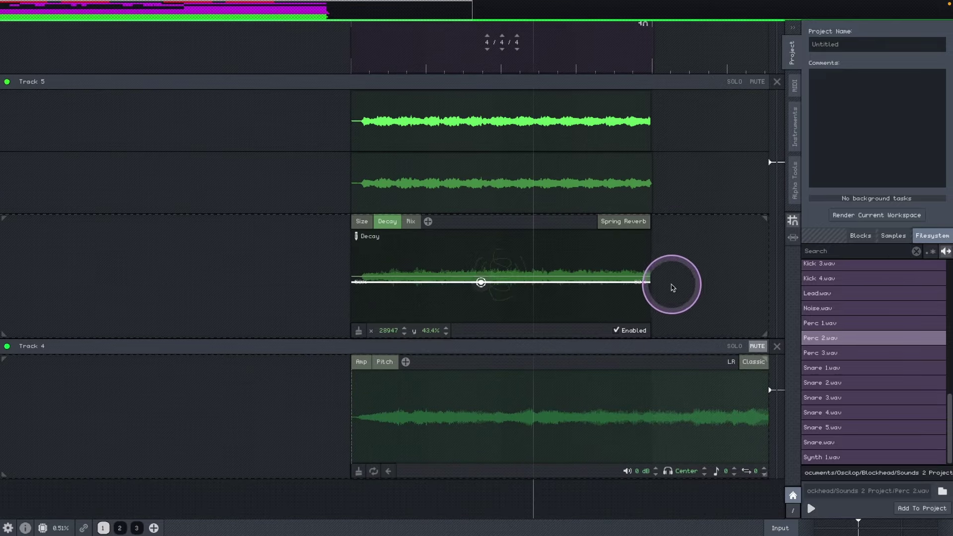
scroll(682, 196, up, 6)
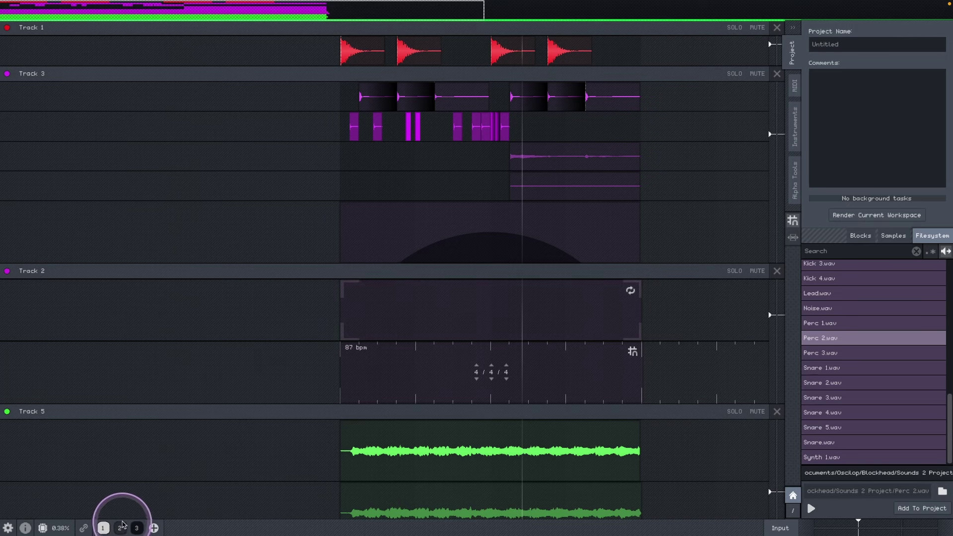
- Switch back and forth between workspaces 1 and 2, and add an empty track to workspace 2
click(120, 530)
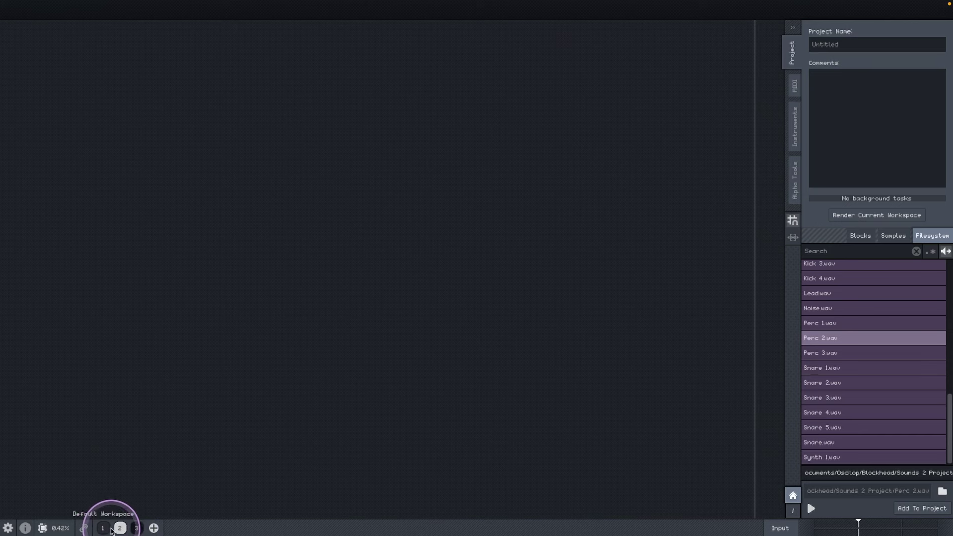
click(103, 529)
click(120, 528)
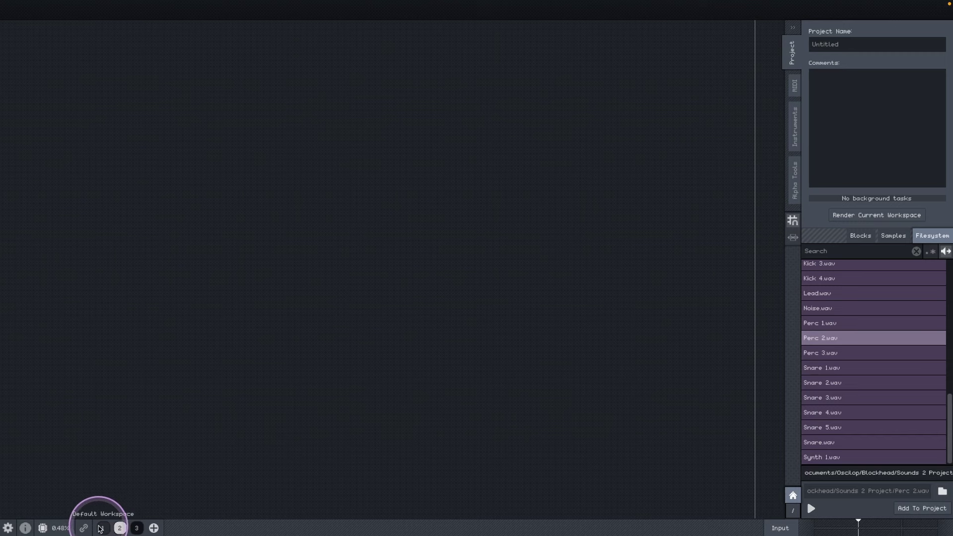
click(103, 528)
click(120, 528)
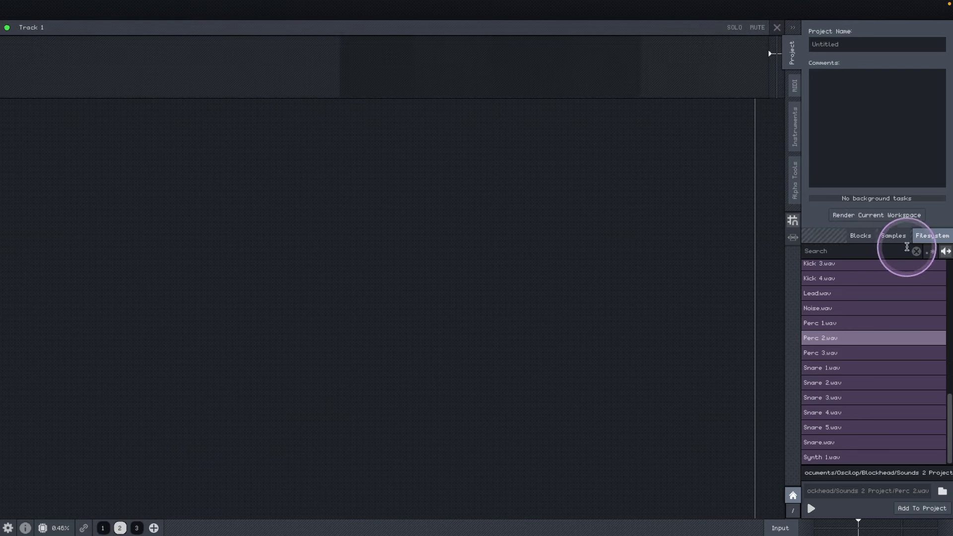
- Compare the project's sample list with the filesystem browser while in workspace 2, and return to workspace 1
click(894, 236)
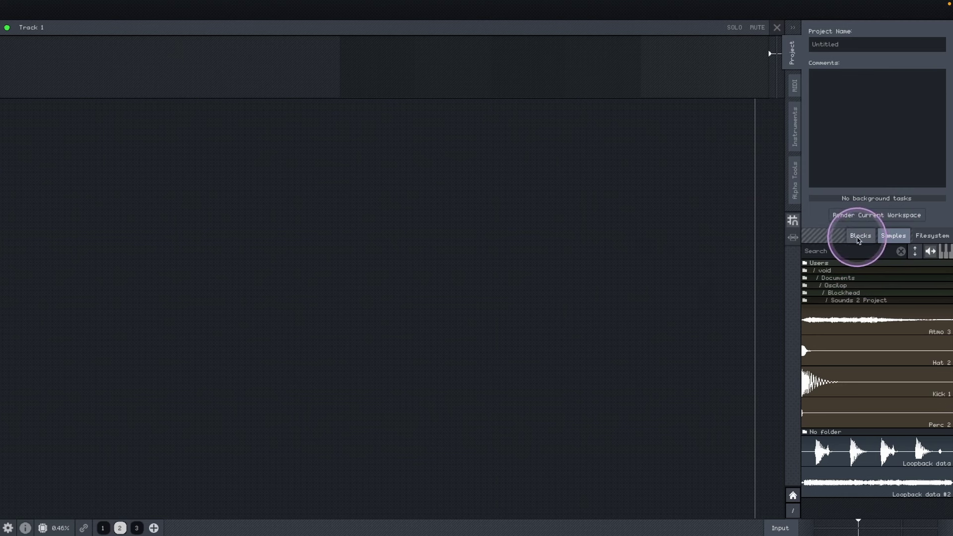
click(930, 238)
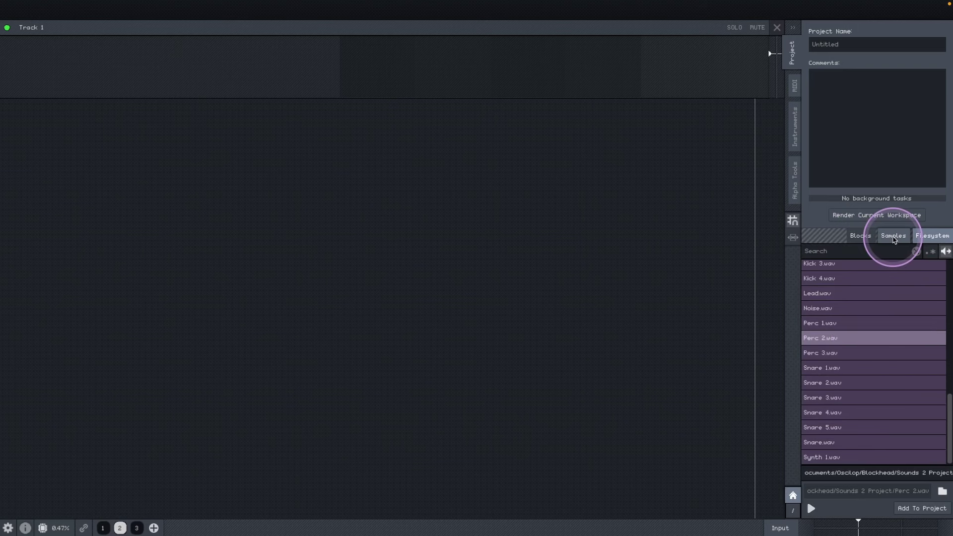
click(894, 236)
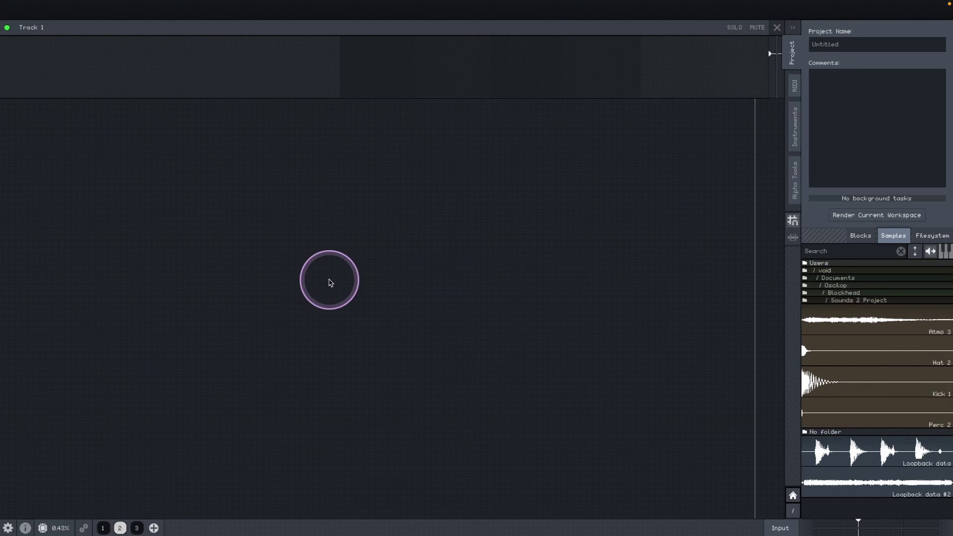
click(103, 528)
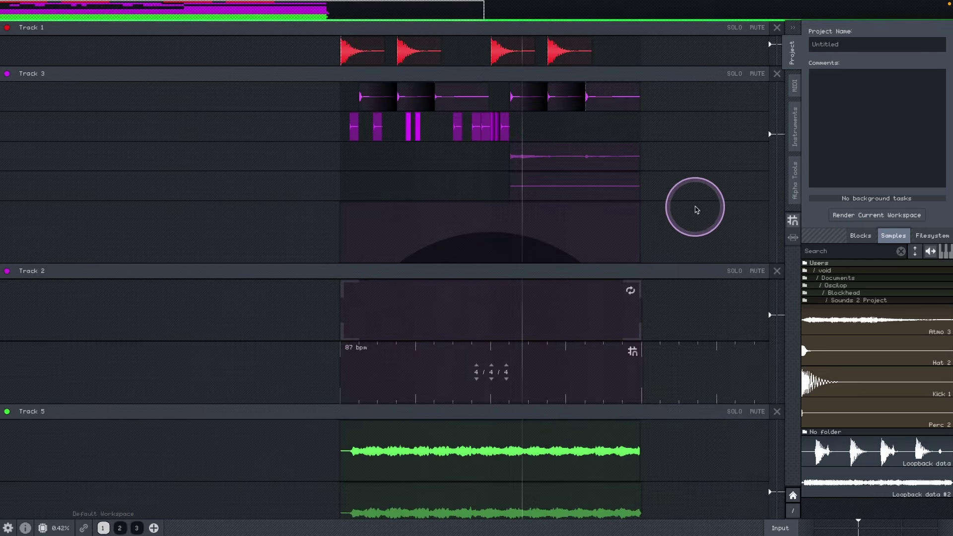
- Collapse the sample list, look at the empty track in workspace 2, and return to workspace 1
drag(682, 228, 684, 315)
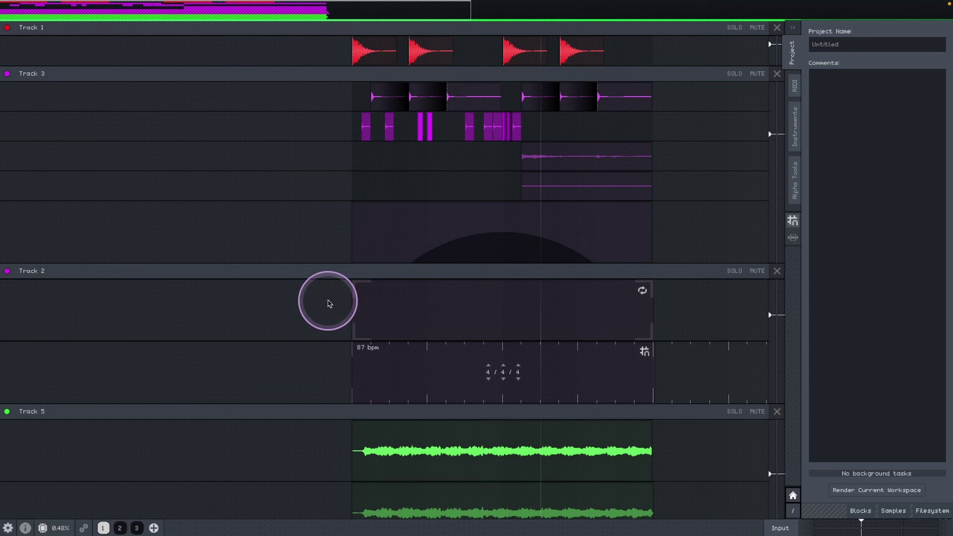
drag(332, 253, 296, 267)
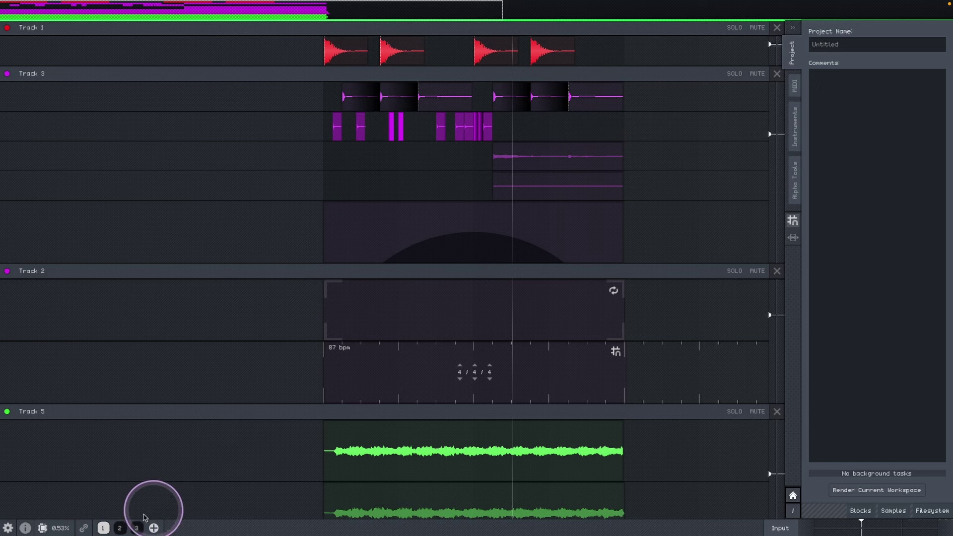
click(121, 528)
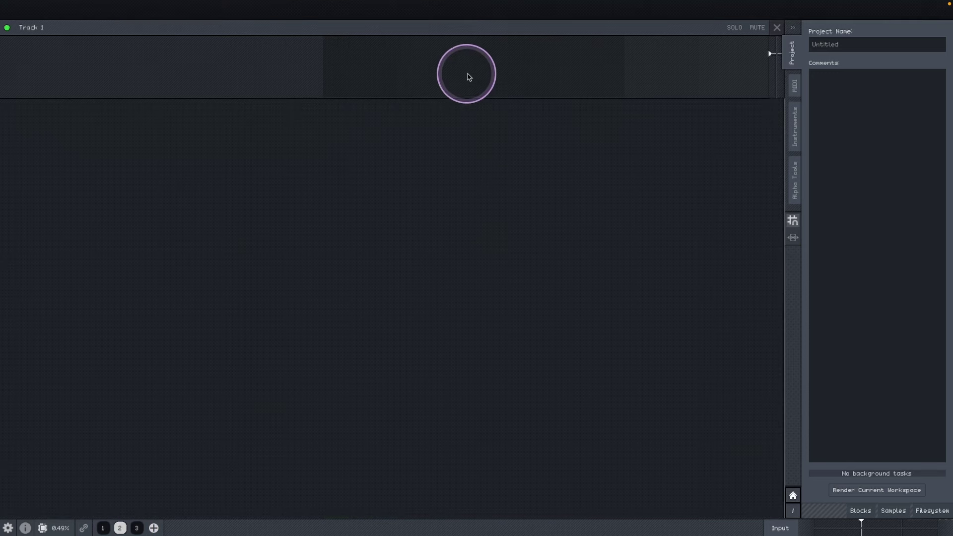
click(103, 527)
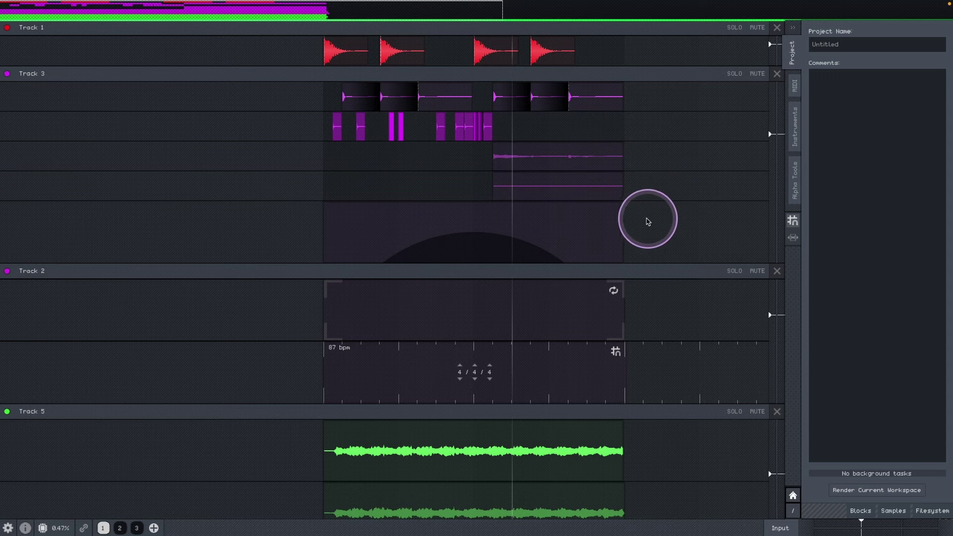
scroll(436, 213, up, 2)
scroll(436, 170, down, 1)
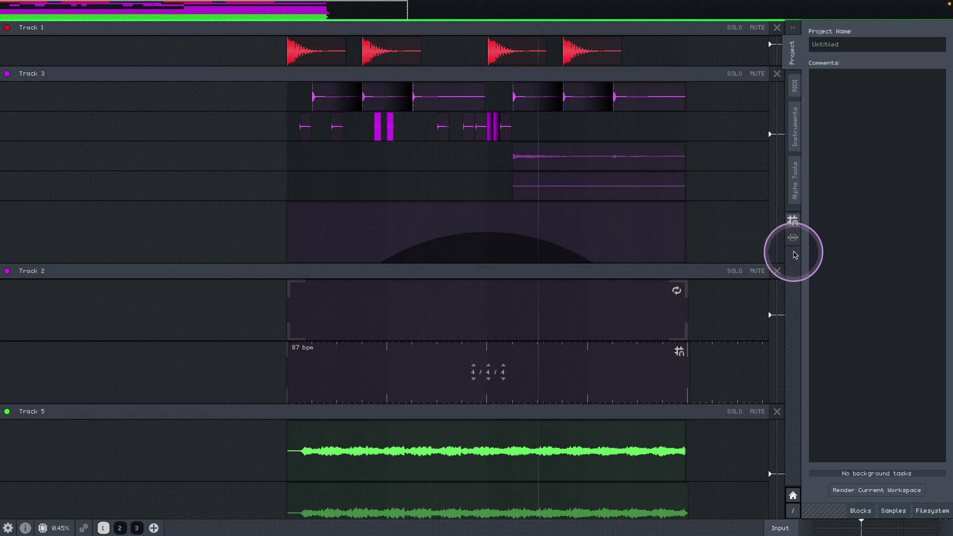
- Turn on block stretching, try stretching the last Track 1 kick to different lengths during playback, and undo the stretch
click(793, 238)
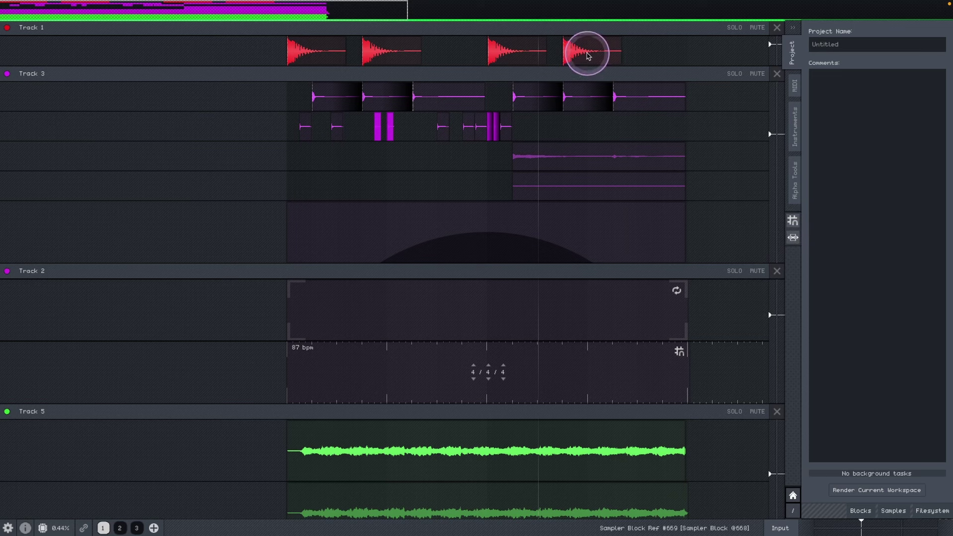
click(605, 48)
drag(624, 56, 579, 53)
key(space)
drag(574, 60, 555, 58)
key(space)
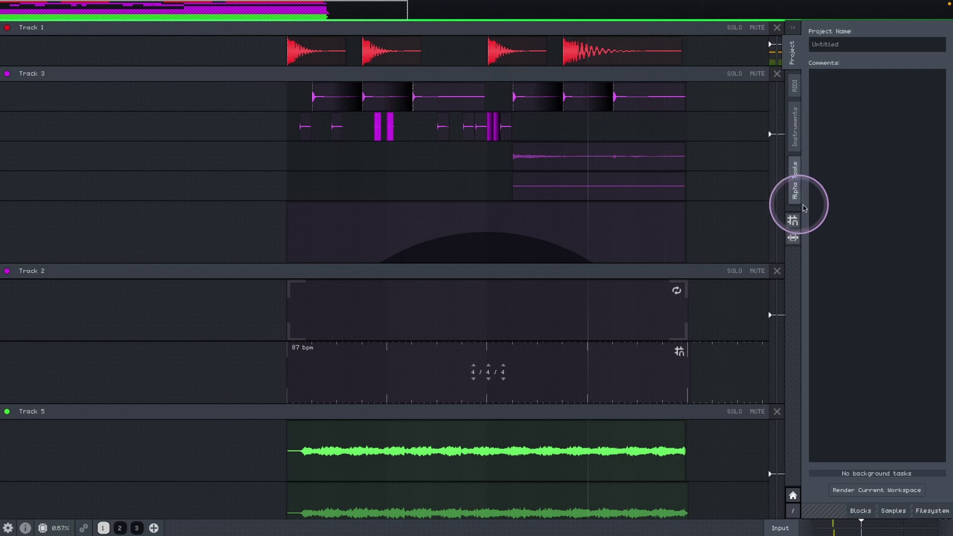
key(ctrl+z)
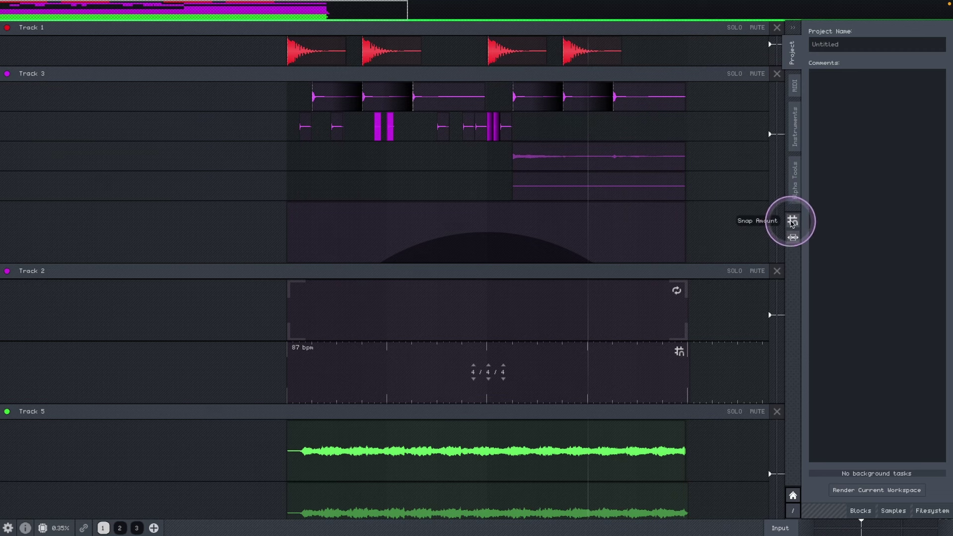
- Lower the snap amount to a softer snap and nudge the three second-half hats on Track 3 slightly off the grid
click(793, 222)
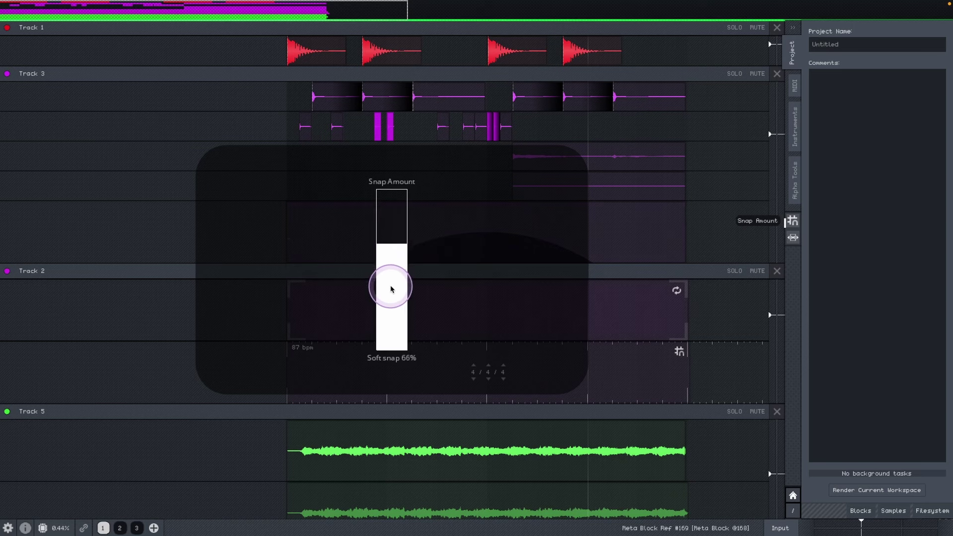
drag(392, 298, 392, 315)
drag(575, 101, 575, 106)
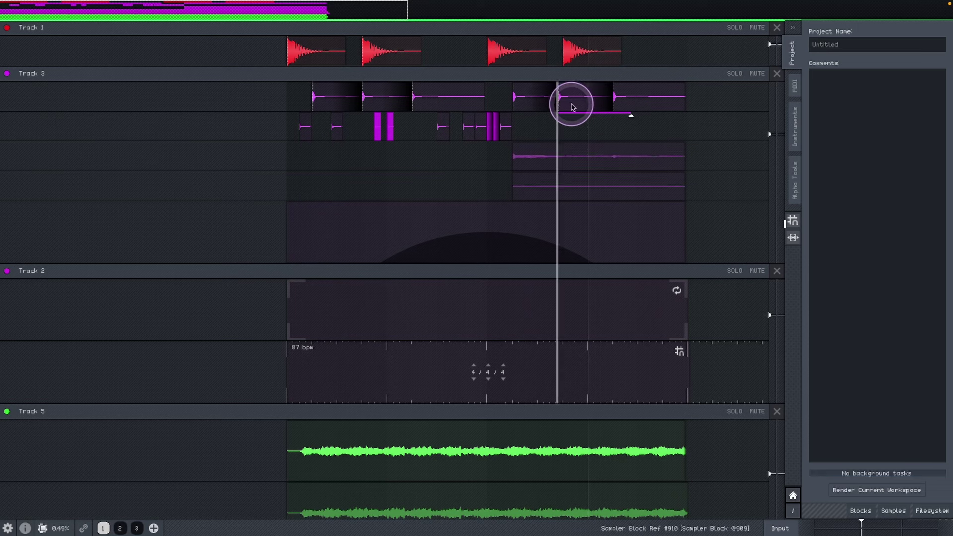
drag(571, 104, 572, 105)
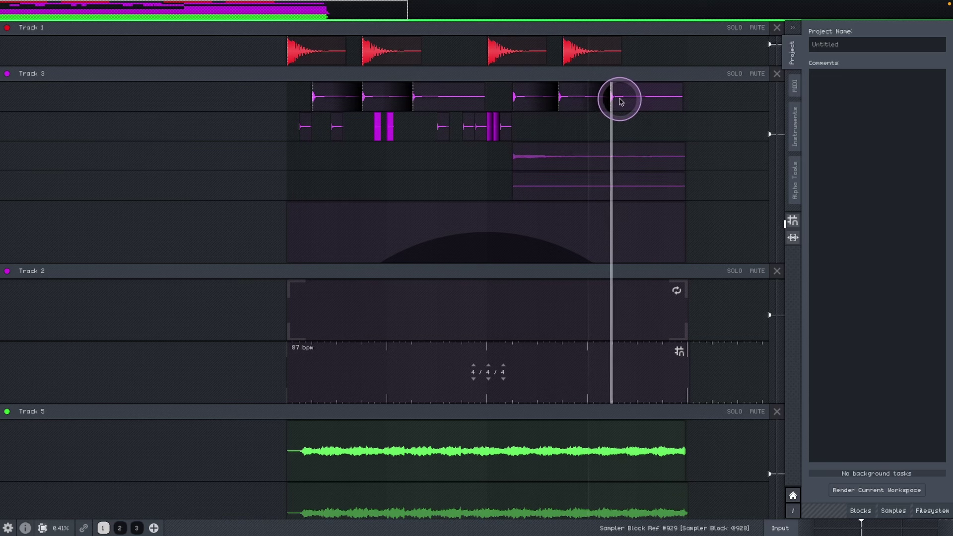
scroll(619, 101, up, 5)
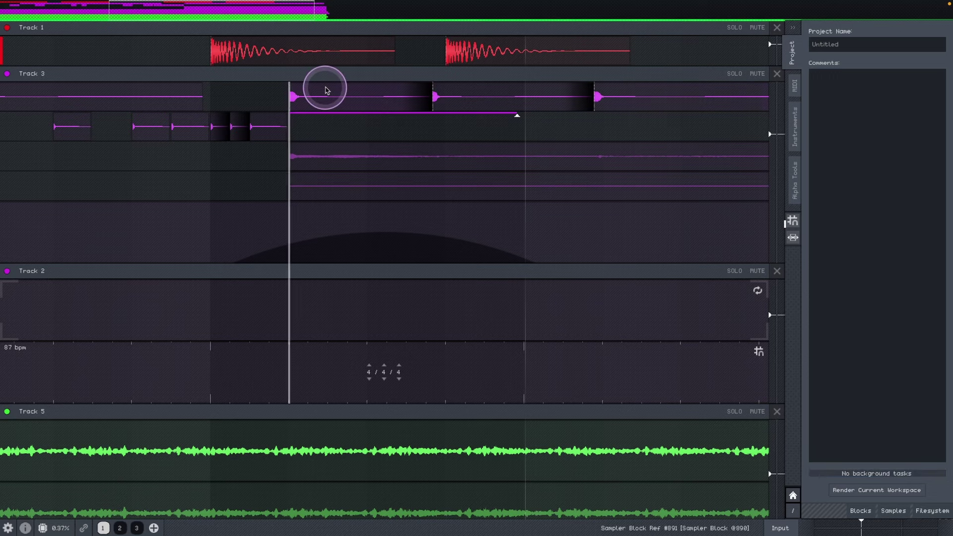
scroll(243, 99, down, 3)
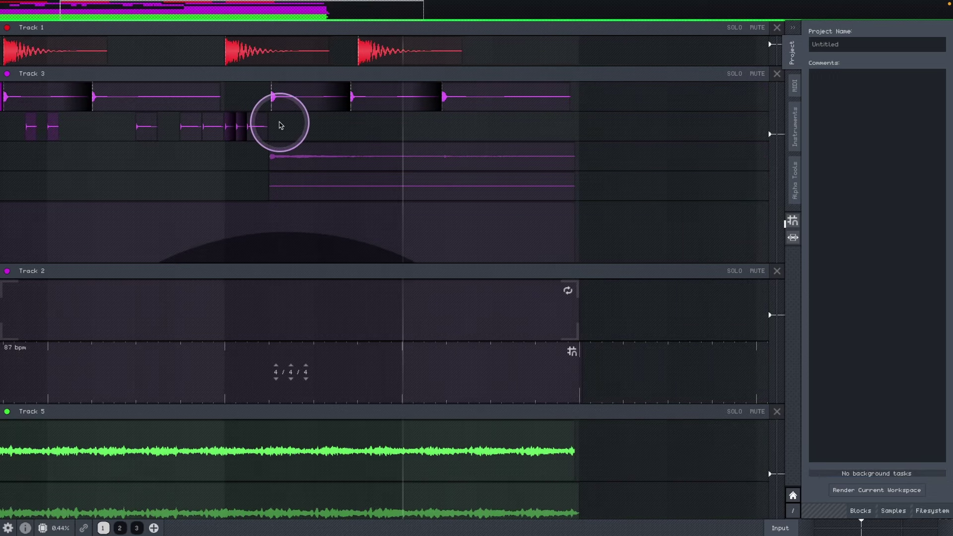
scroll(281, 125, left, 5)
key(space)
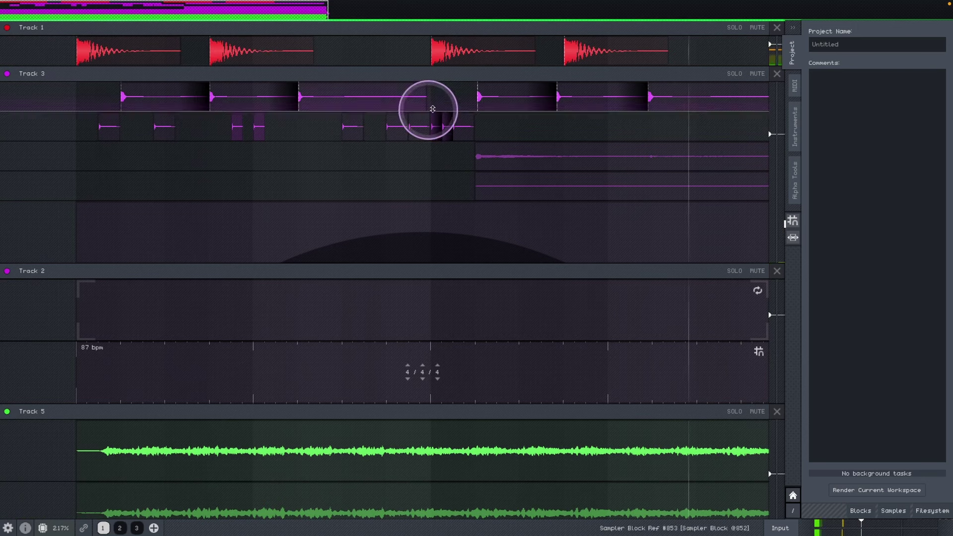
scroll(510, 132, down, 3)
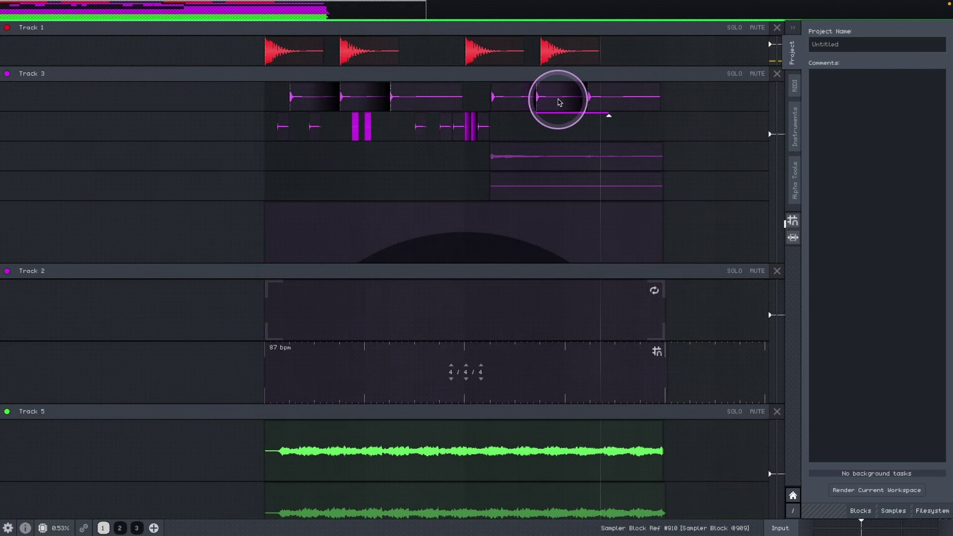
- Slice short tails off the three second-half hats on Track 3 and delete the tail pieces of the first two
mouse_move(651, 98)
mouse_down()
mouse_move(663, 102)
mouse_move(600, 97)
mouse_up()
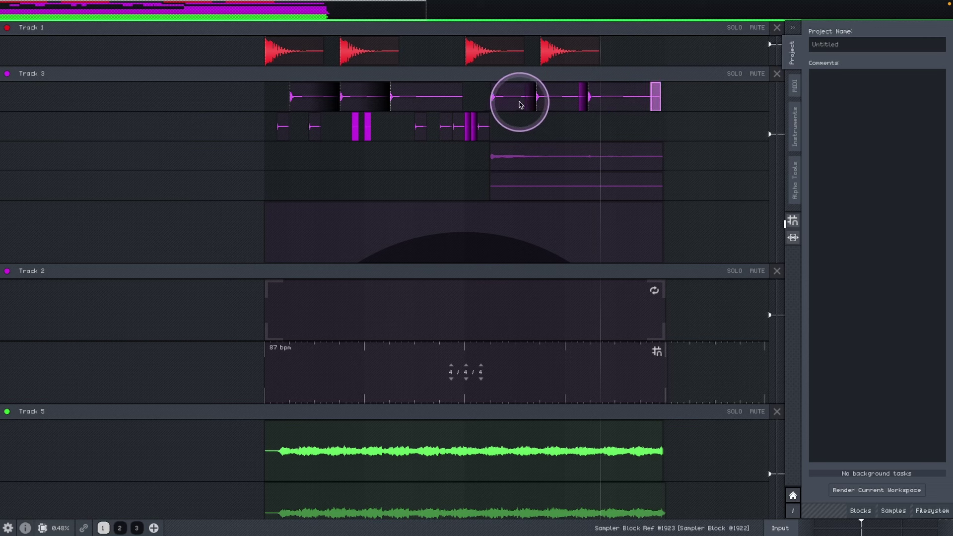
key(Delete)
click(587, 105)
key(ctrl+z)
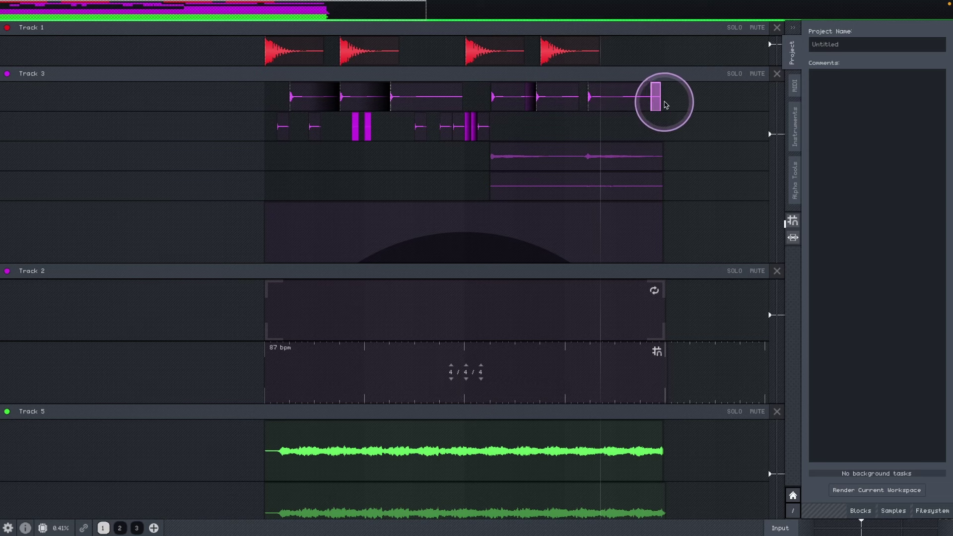
key(Delete)
key(ctrl+z)
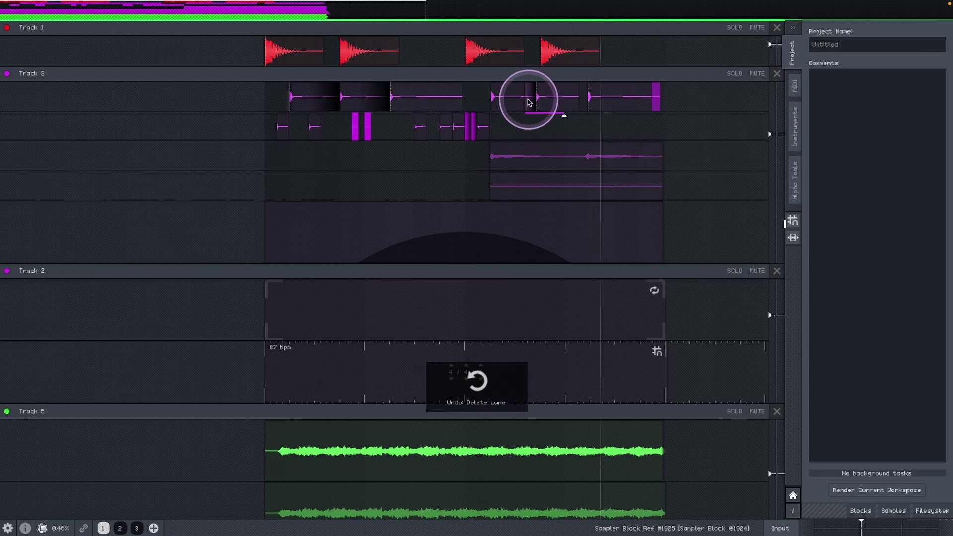
click(477, 100)
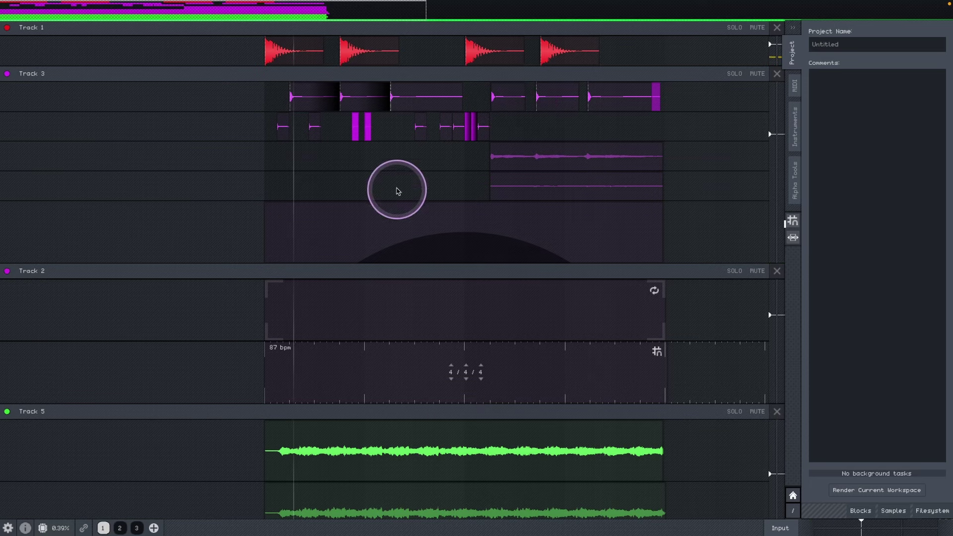
- Copy the last Track 1 kick several times past the end of the loop and undo the copies
drag(394, 175, 411, 163)
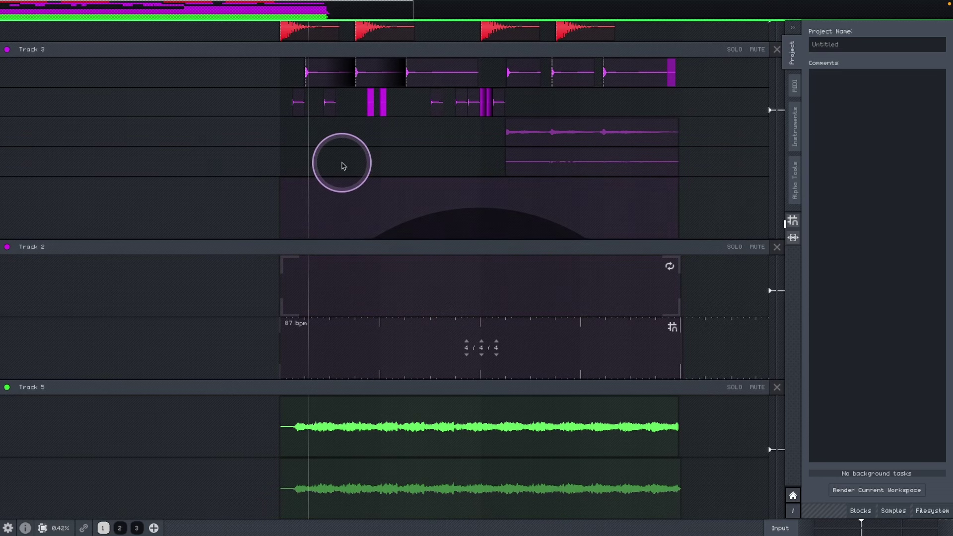
drag(393, 188, 391, 275)
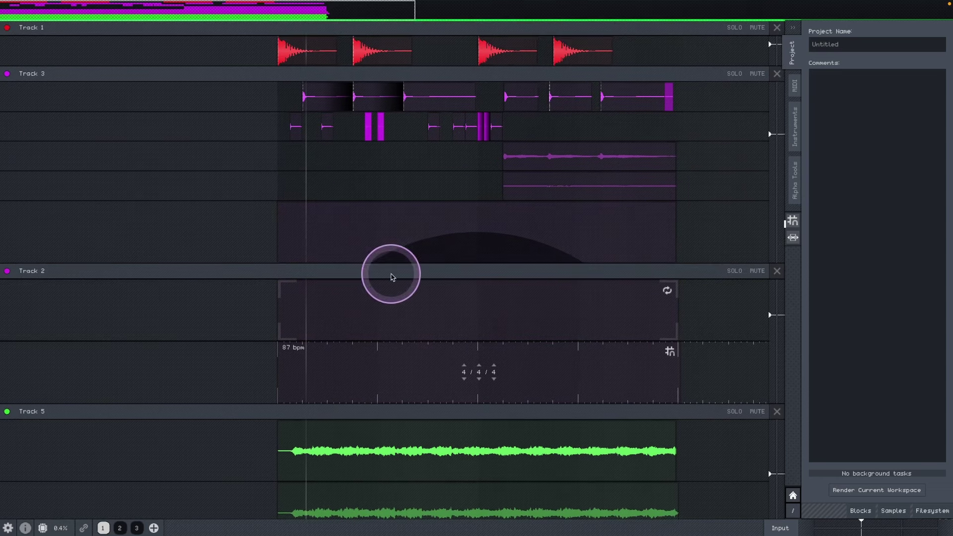
click(575, 54)
drag(575, 53, 634, 56)
click(665, 54)
click(748, 59)
scroll(755, 56, right, 5)
drag(629, 51, 590, 89)
key(ctrl+z)
key(ctrl+z)
key(ctrl+z)
key(ctrl+z)
key(ctrl+z)
key(ctrl+z)
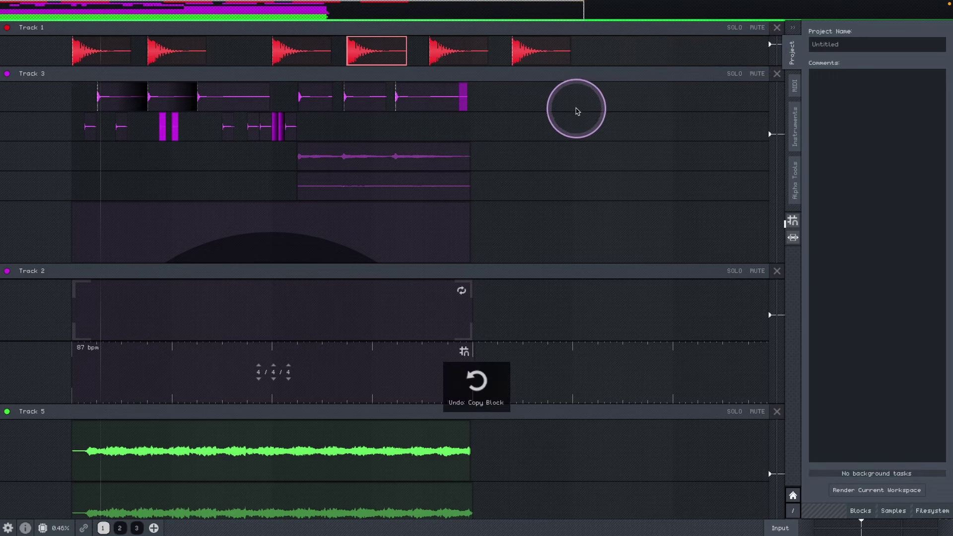
- Add an empty lane below the Manipulator lane in Track 3 and delete it again
drag(507, 163, 677, 158)
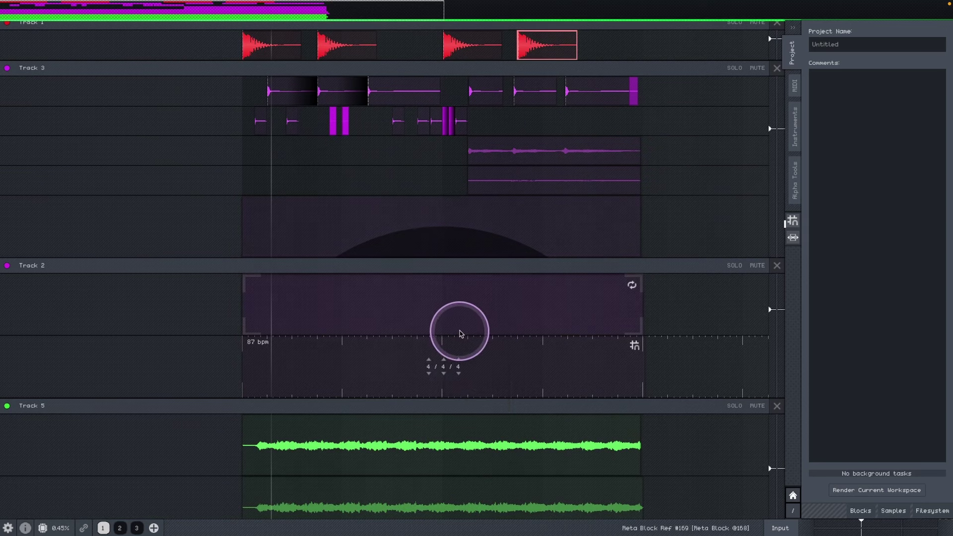
drag(474, 342, 492, 353)
drag(498, 227, 502, 250)
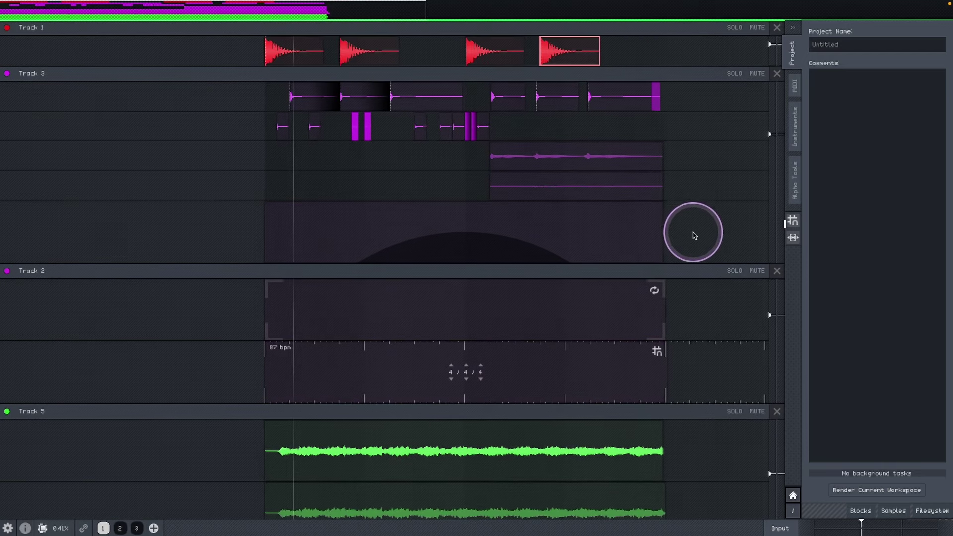
key(l)
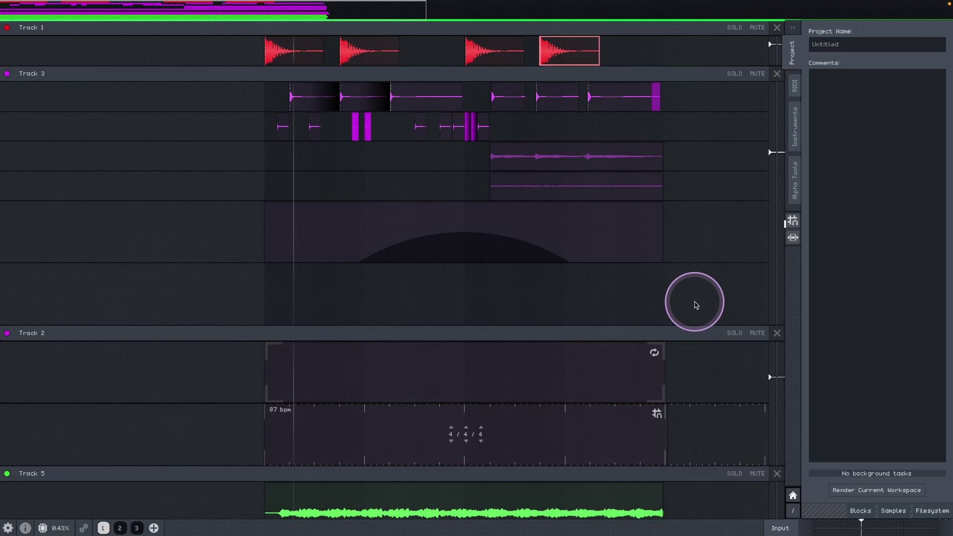
key(Delete)
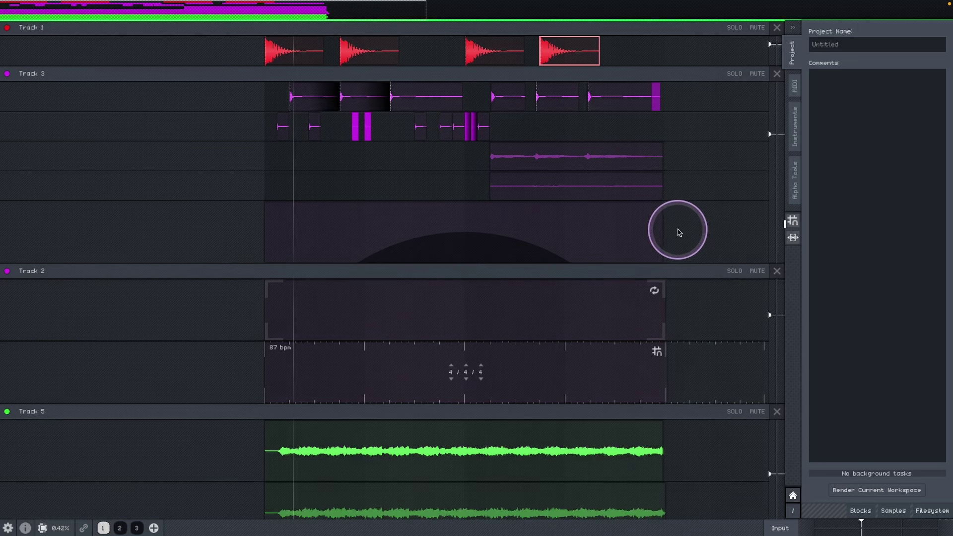
drag(681, 418, 651, 189)
drag(653, 287, 648, 114)
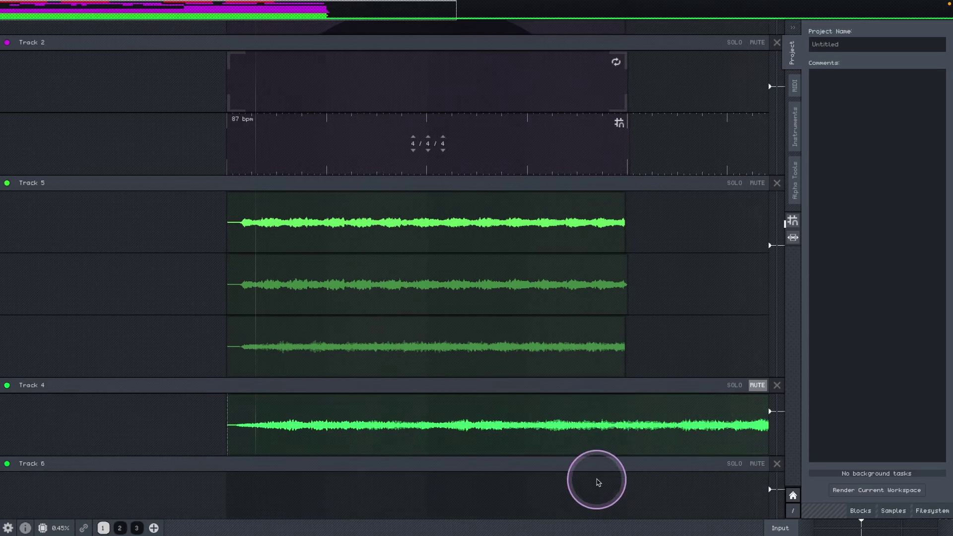
drag(601, 481, 608, 396)
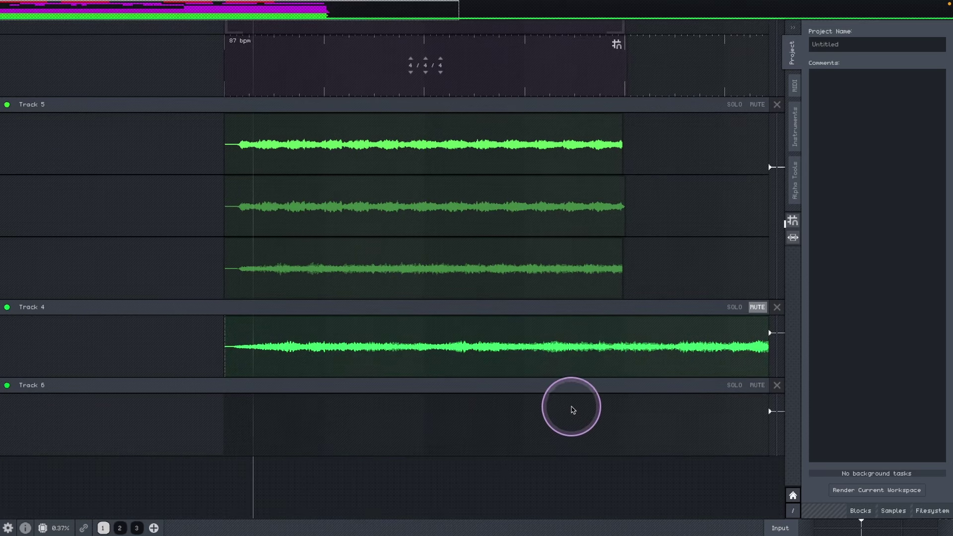
drag(679, 272, 691, 453)
drag(676, 222, 693, 357)
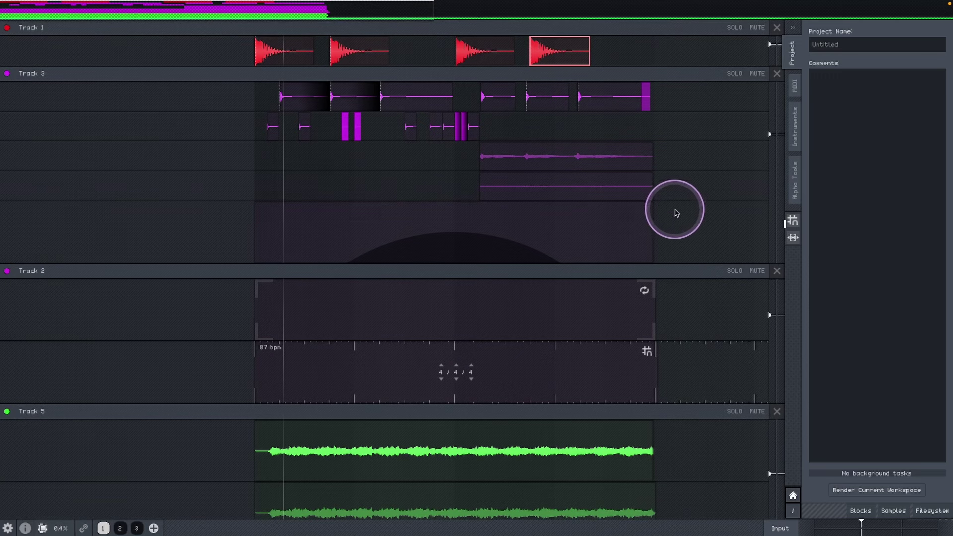
- Expand the hat lane of Track 3 to examine the block controls up close
scroll(482, 233, up, 2)
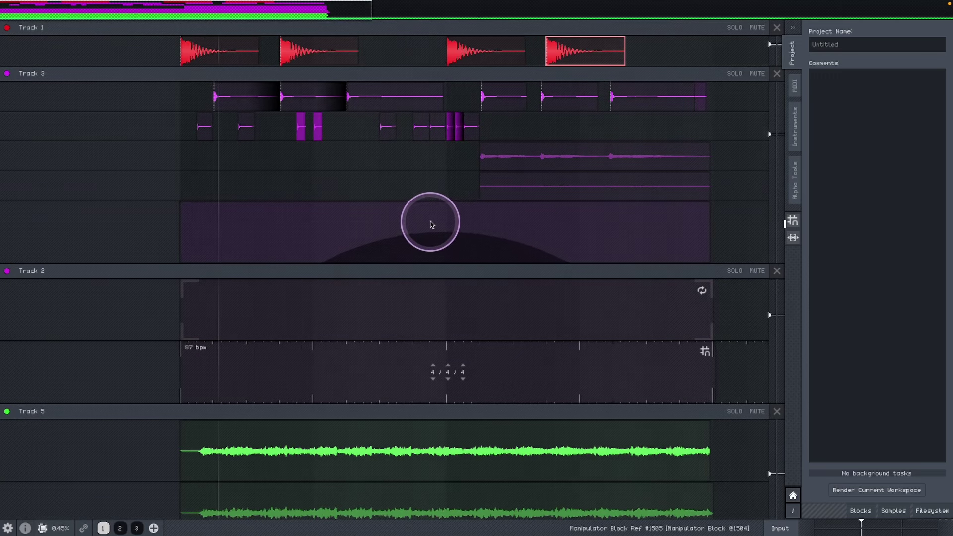
click(298, 100)
double_click(307, 99)
scroll(305, 143, up, 2)
scroll(305, 142, up, 3)
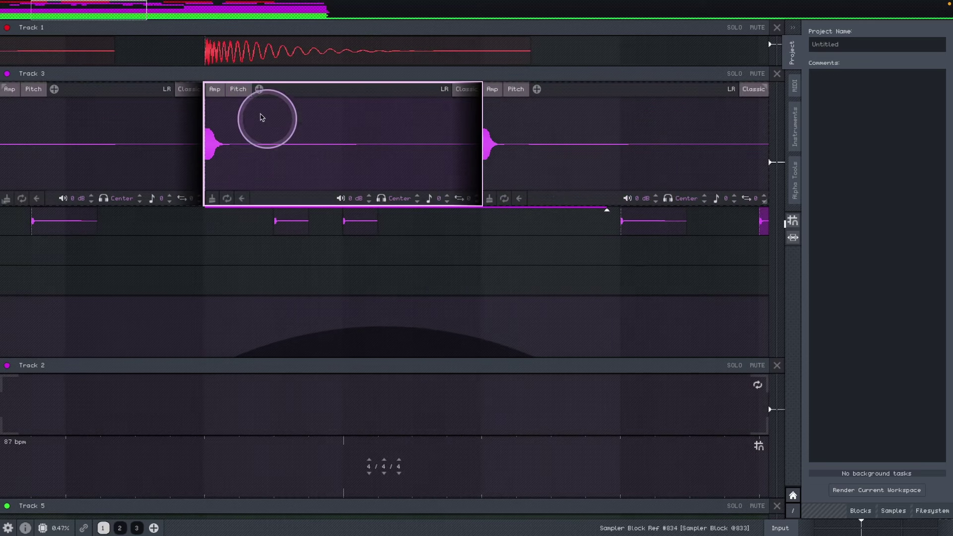
scroll(272, 152, down, 3)
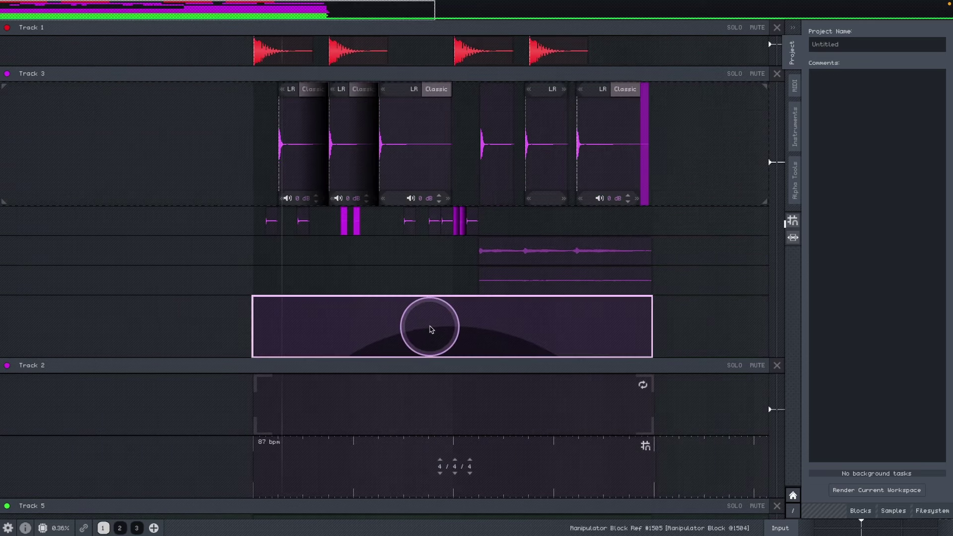
- Expand the Manipulator lane to examine its Pitch envelope, and collapse both the Manipulator and hat lanes
double_click(431, 329)
scroll(379, 264, up, 3)
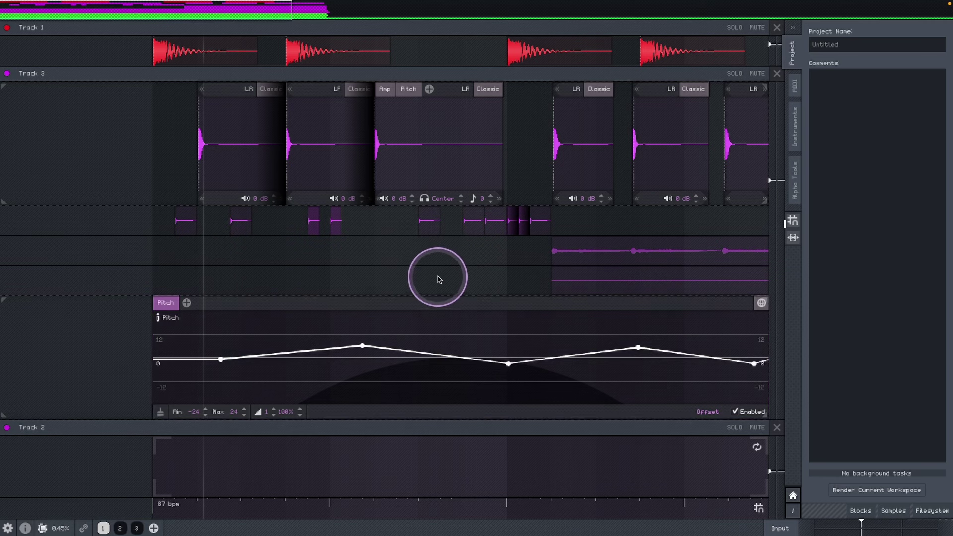
click(84, 368)
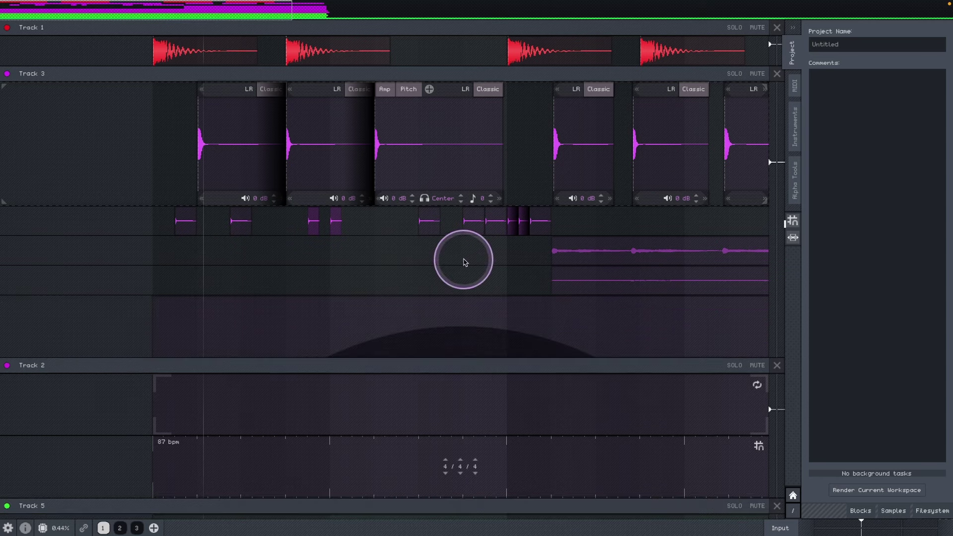
click(102, 151)
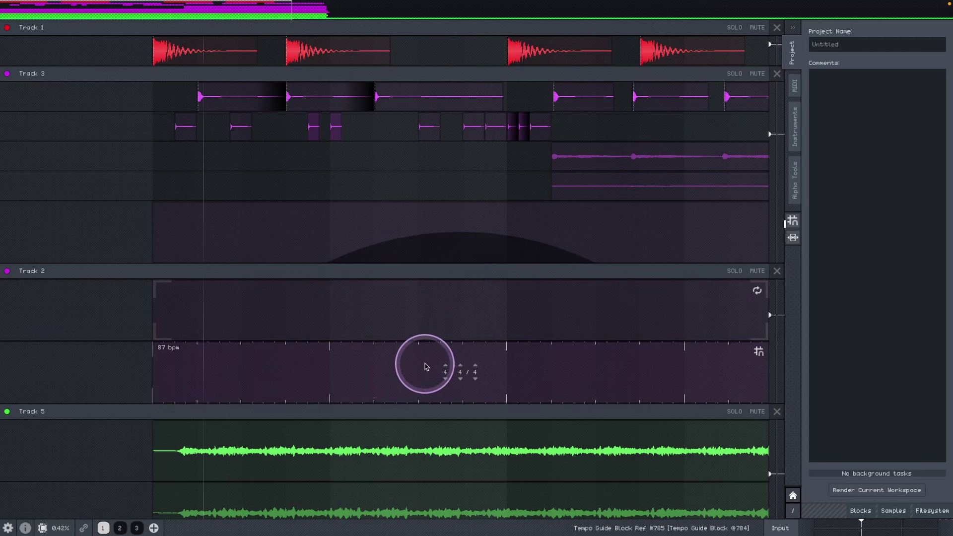
drag(430, 387, 358, 408)
scroll(486, 288, down, 3)
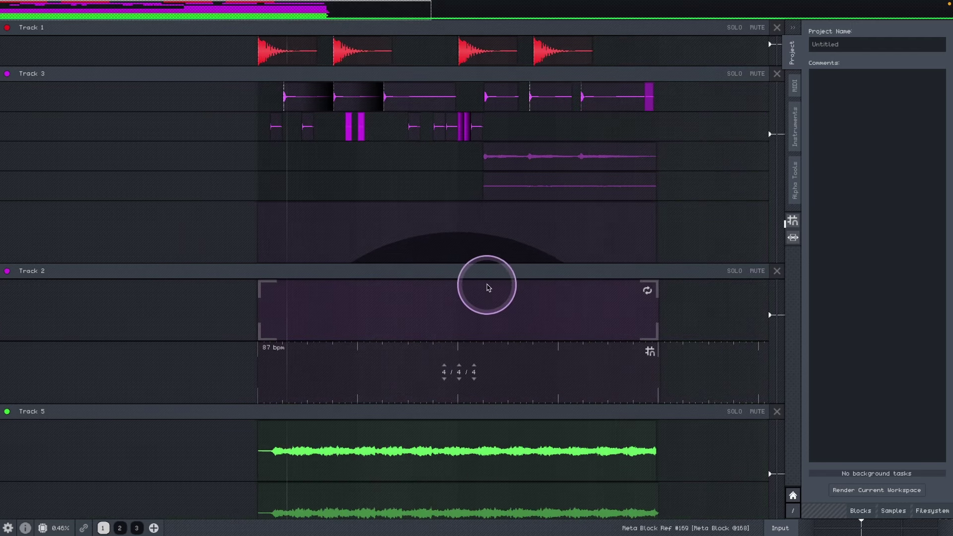
scroll(691, 263, down, 2)
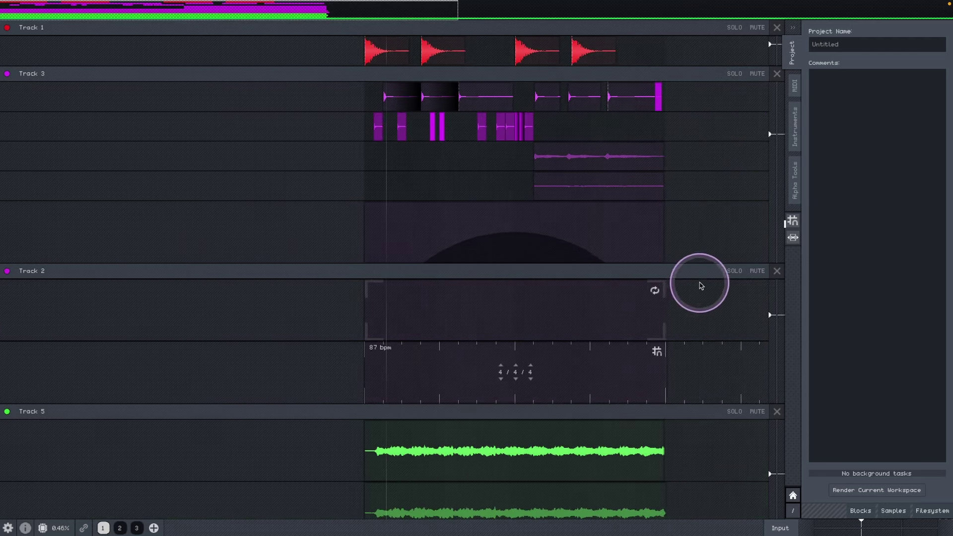
drag(708, 207, 644, 225)
mouse_move(658, 409)
mouse_down()
mouse_move(651, 373)
mouse_move(650, 416)
mouse_up()
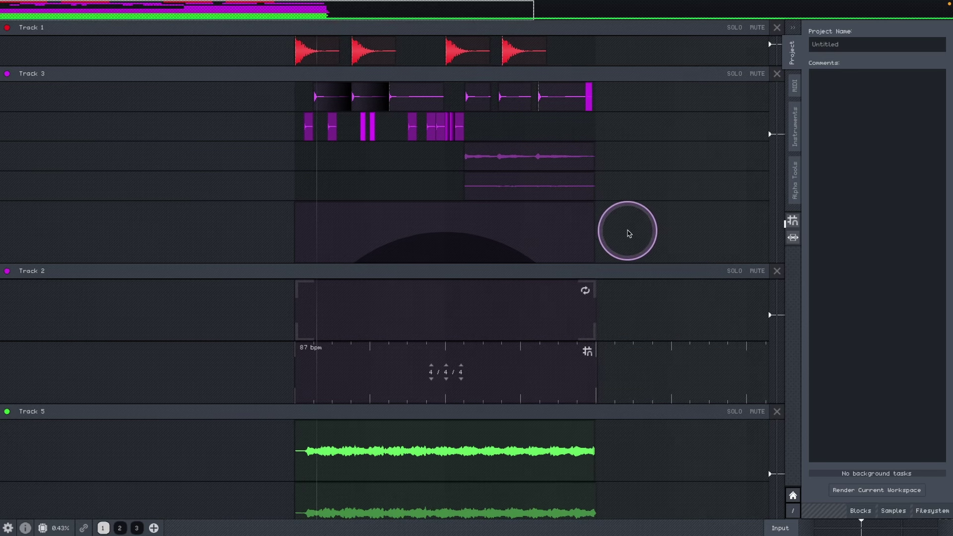
drag(634, 378, 637, 408)
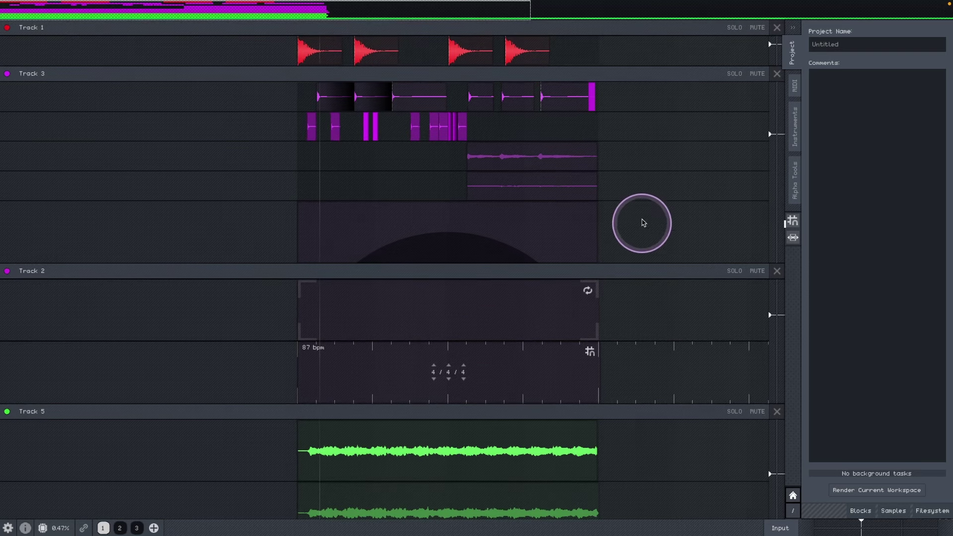
- Remove the short block at the end of Track 3's first lane and extend the preceding block past the loop end
scroll(621, 114, up, 5)
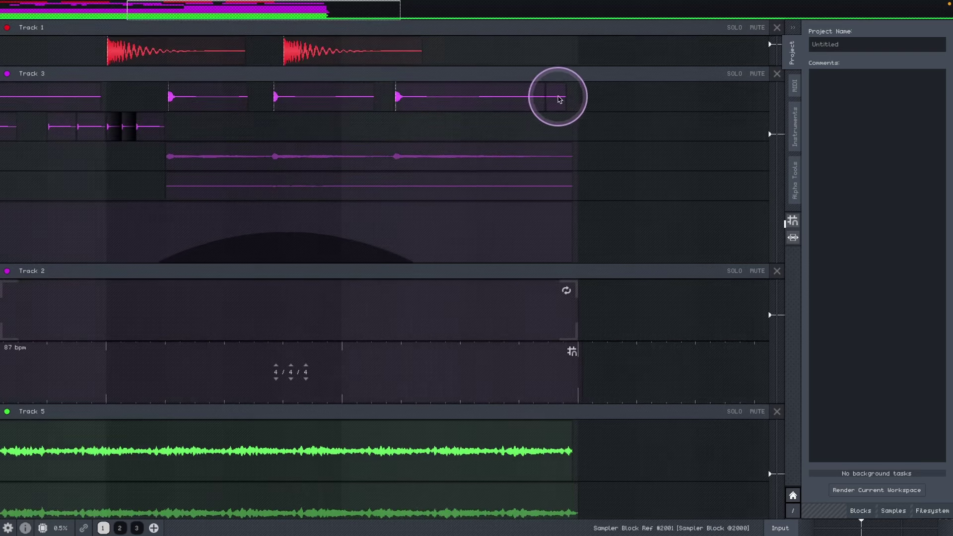
drag(559, 101, 586, 98)
scroll(638, 198, down, 4)
scroll(636, 195, down, 2)
drag(794, 220, 486, 96)
scroll(697, 217, down, 2)
scroll(698, 221, up, 1)
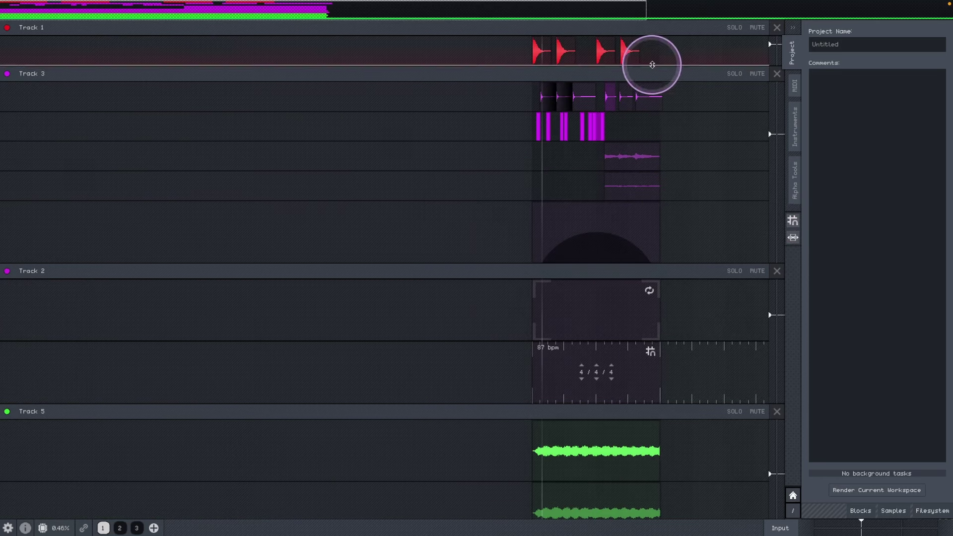
- Duplicate the Track 1 and Track 3 blocks after the last block's end, examine their alignment with the loop boundary, and undo the duplication
drag(690, 50, 511, 199)
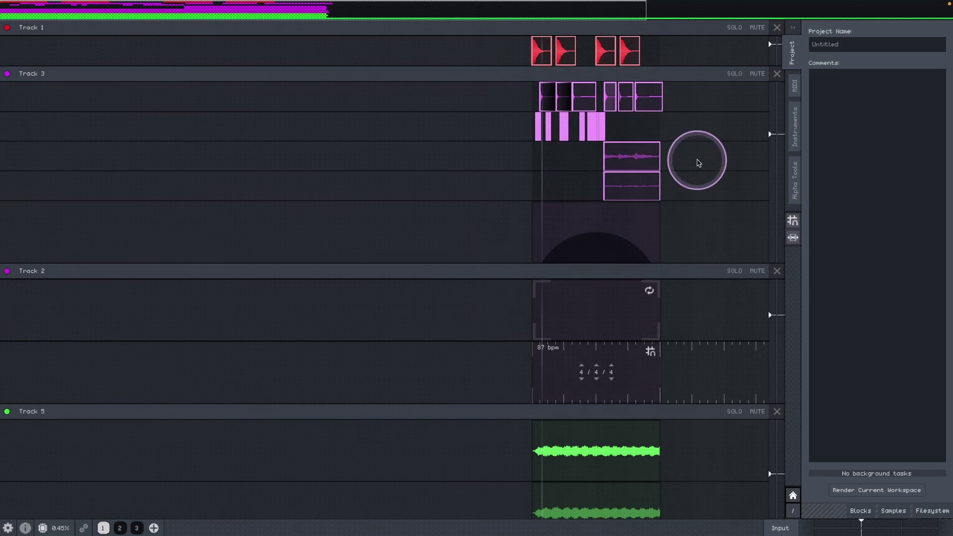
key(super+v)
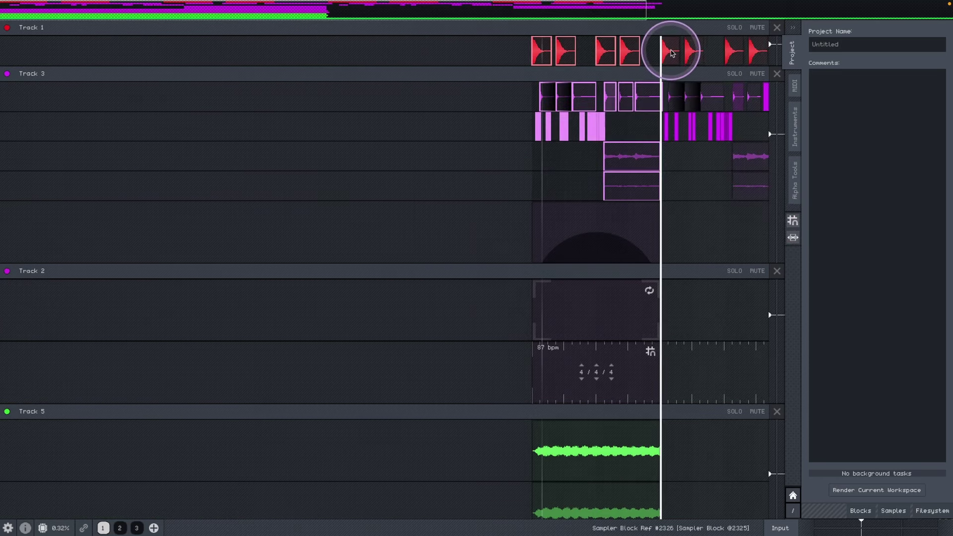
click(671, 52)
scroll(693, 179, up, 10)
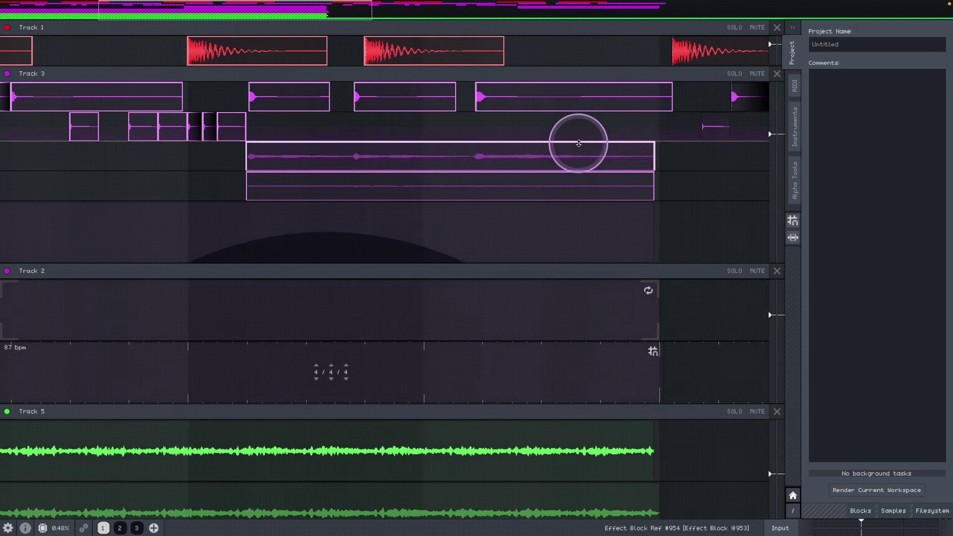
scroll(689, 163, up, 3)
drag(678, 168, 524, 205)
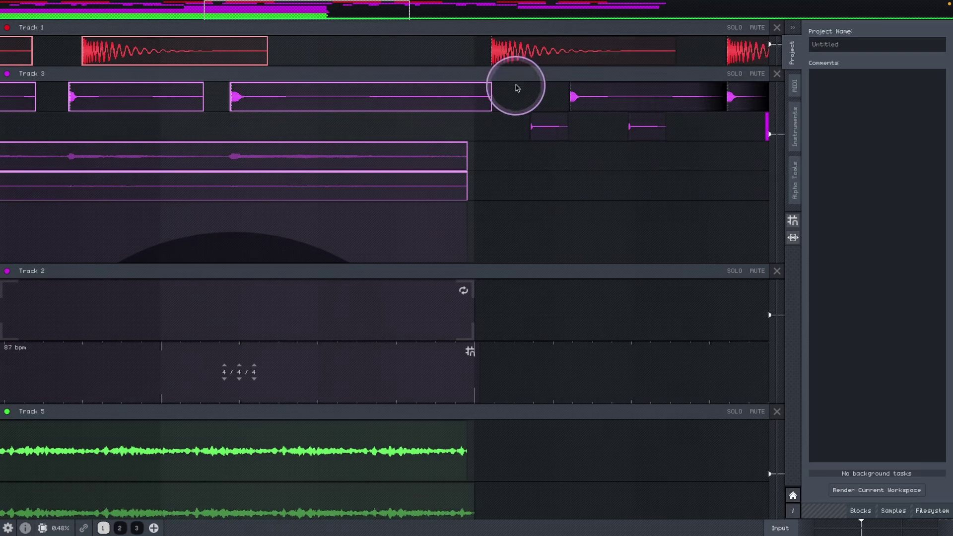
key(ctrl+z)
- Look over the tracks from Track 1 down to Track 6 and clear the block selection
scroll(516, 88, down, 10)
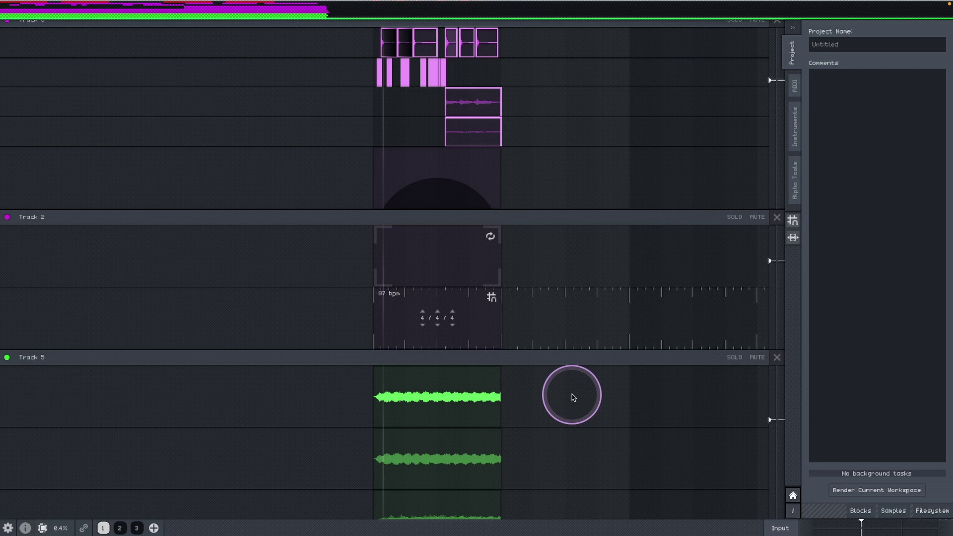
scroll(559, 261, up, 3)
scroll(531, 356, down, 1)
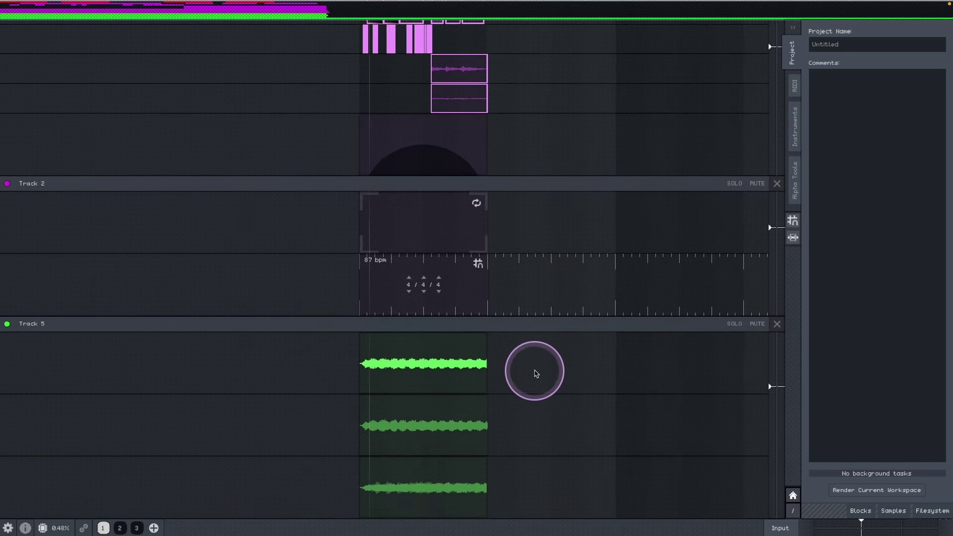
scroll(534, 372, up, 1)
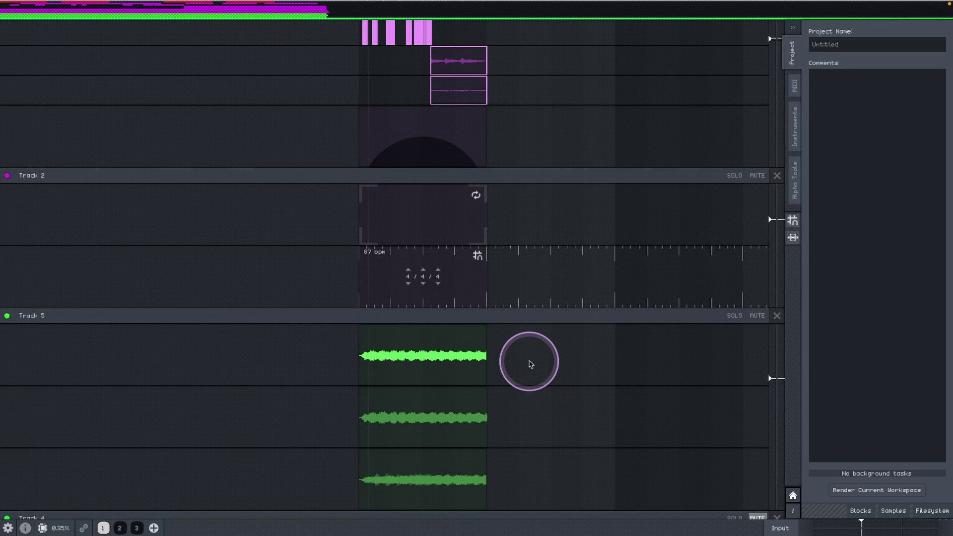
scroll(532, 373, down, 2)
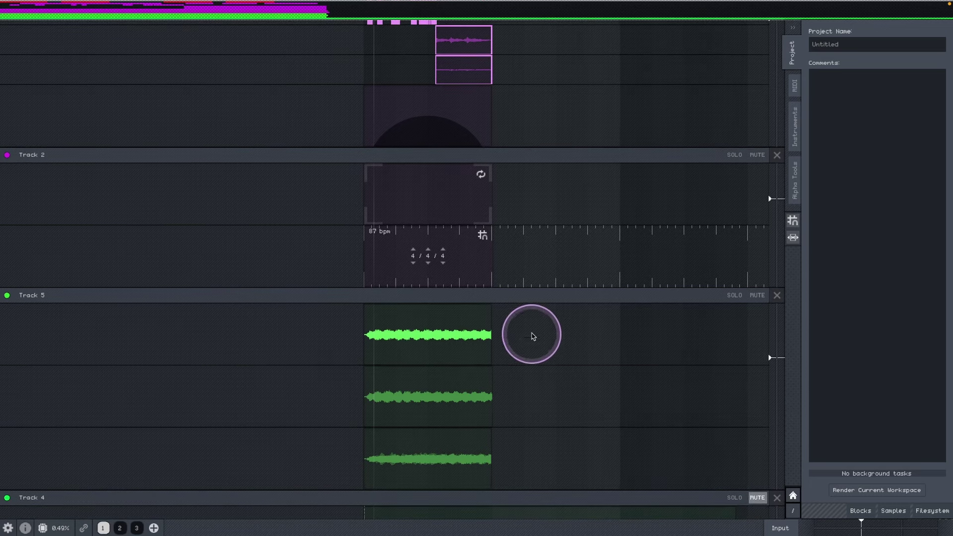
drag(521, 251, 526, 329)
scroll(530, 209, up, 3)
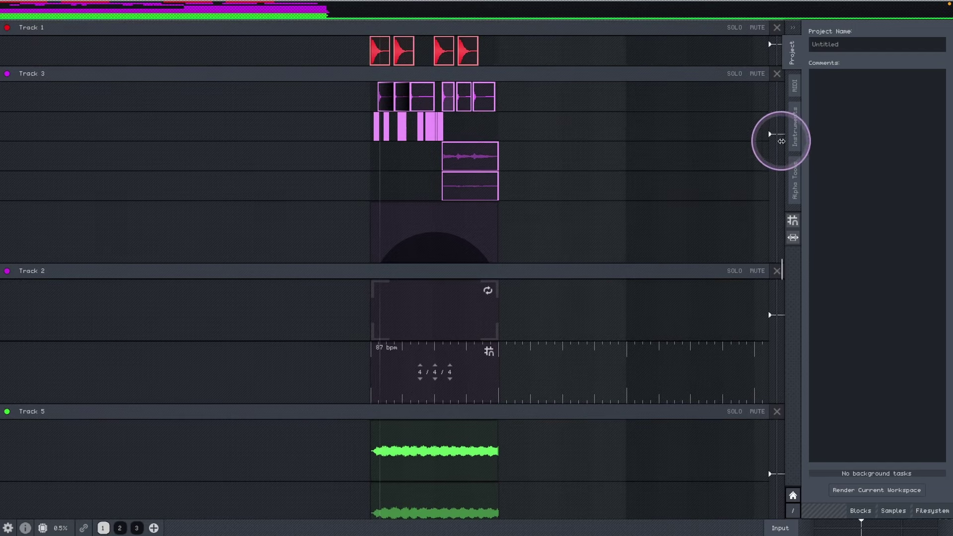
mouse_move(774, 137)
drag(702, 144, 693, 147)
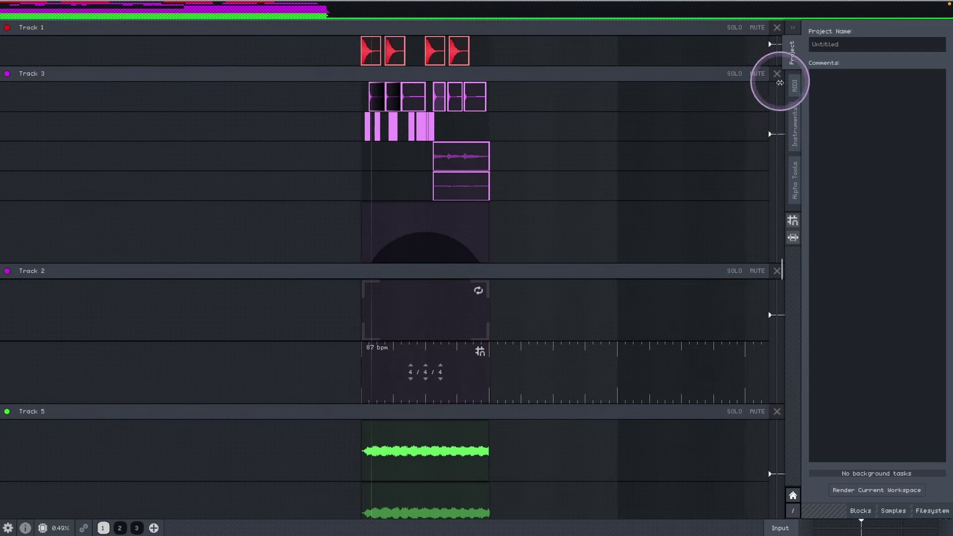
scroll(733, 432, down, 5)
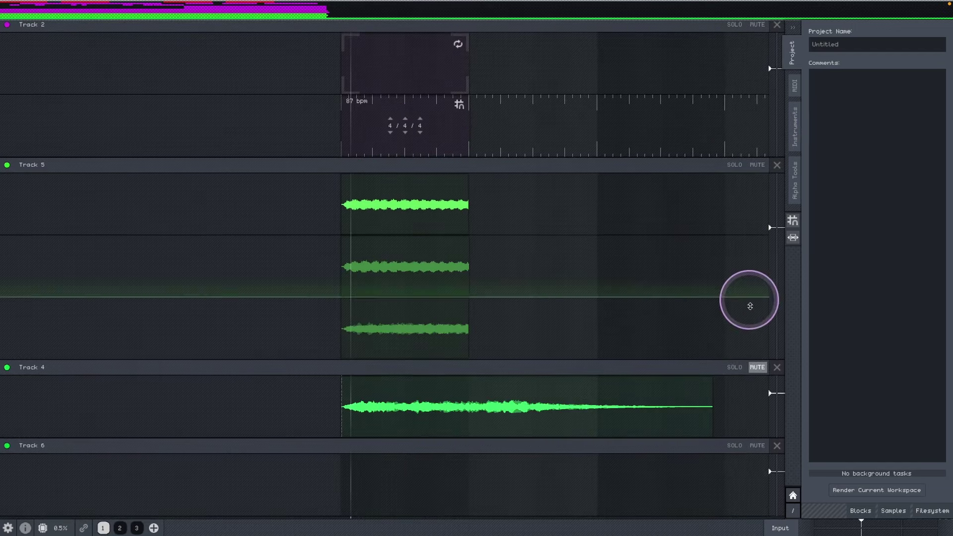
scroll(550, 270, up, 6)
drag(621, 245, 671, 251)
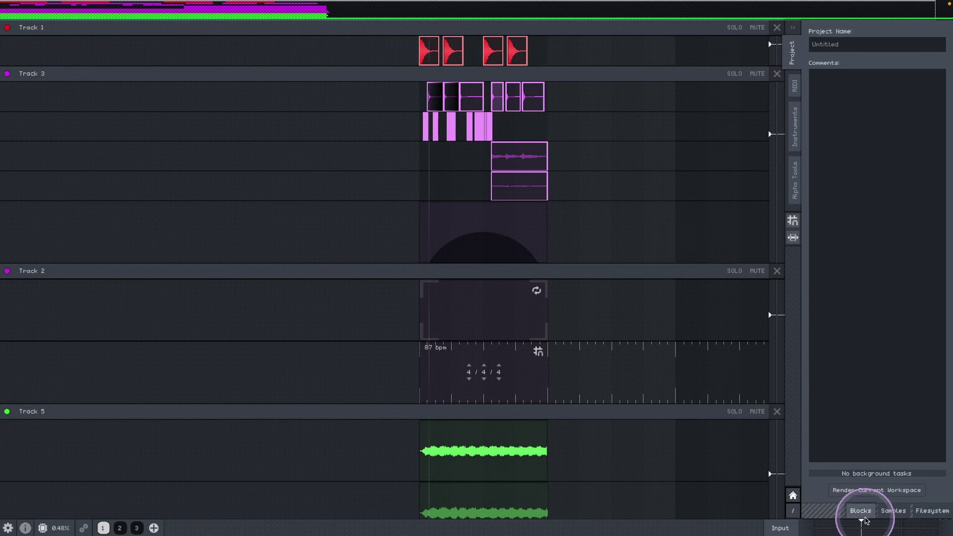
scroll(641, 358, down, 4)
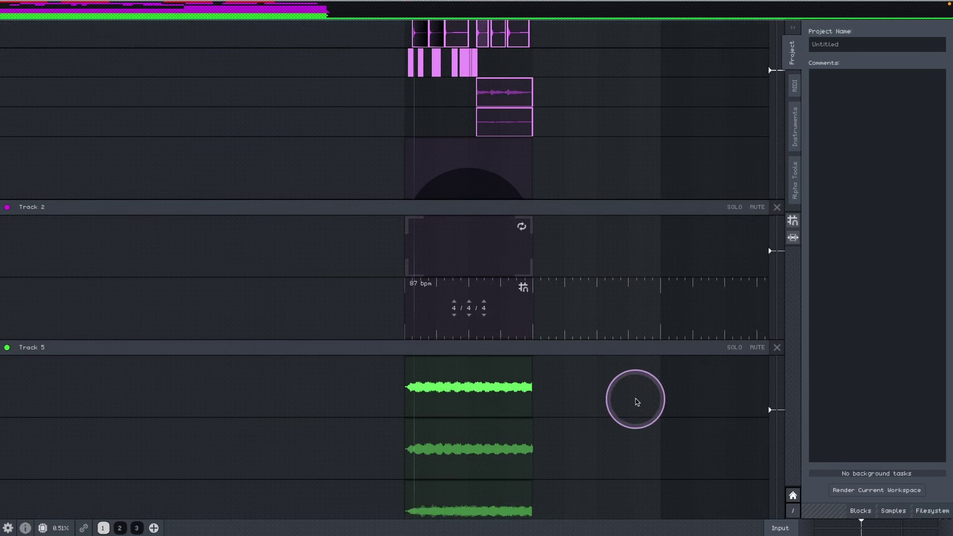
scroll(615, 382, down, 6)
scroll(614, 245, up, 10)
scroll(487, 244, up, 5)
scroll(671, 239, right, 4)
scroll(676, 223, right, 1)
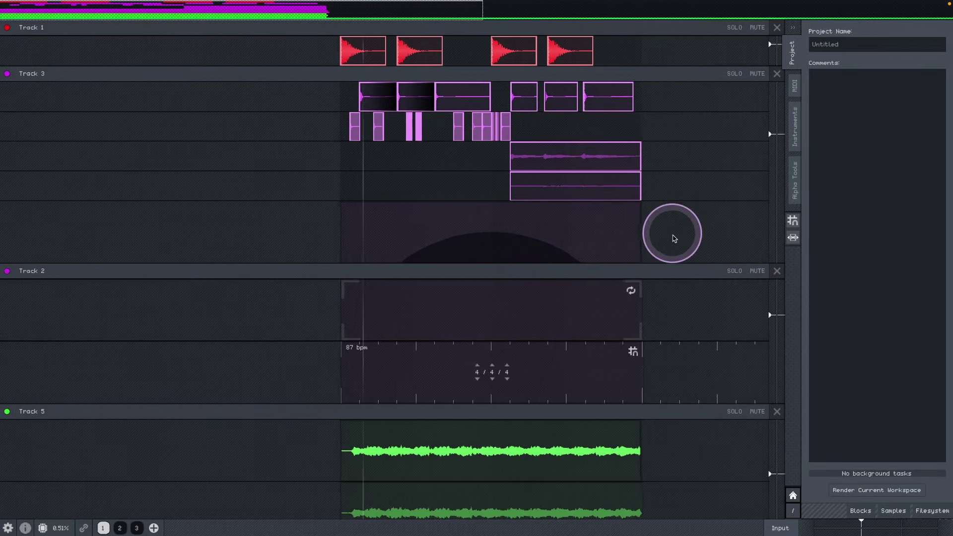
scroll(681, 398, down, 2)
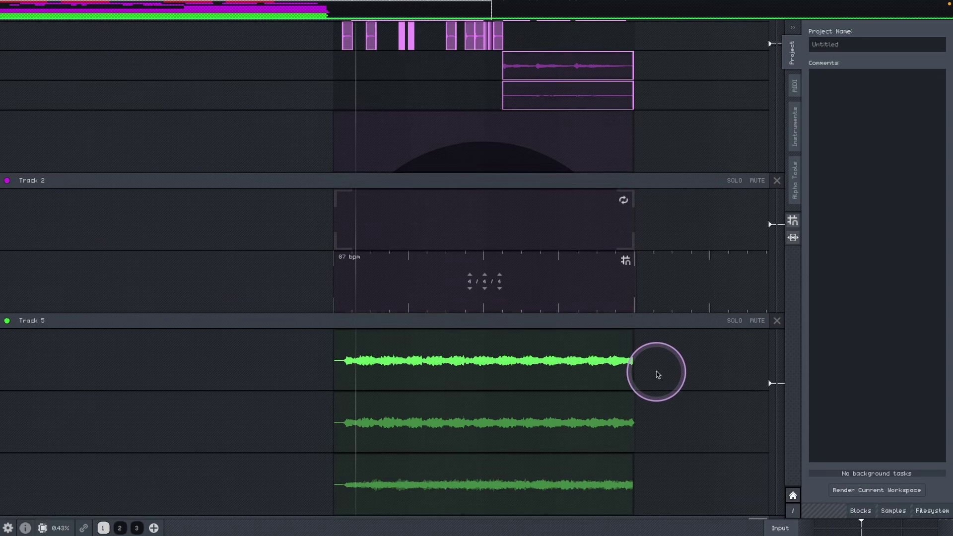
scroll(657, 389, down, 3)
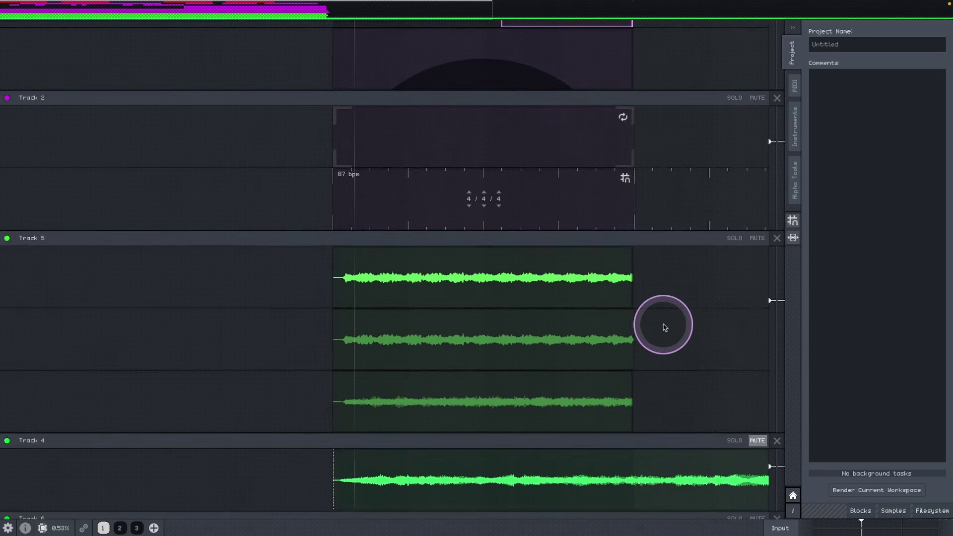
scroll(653, 272, up, 5)
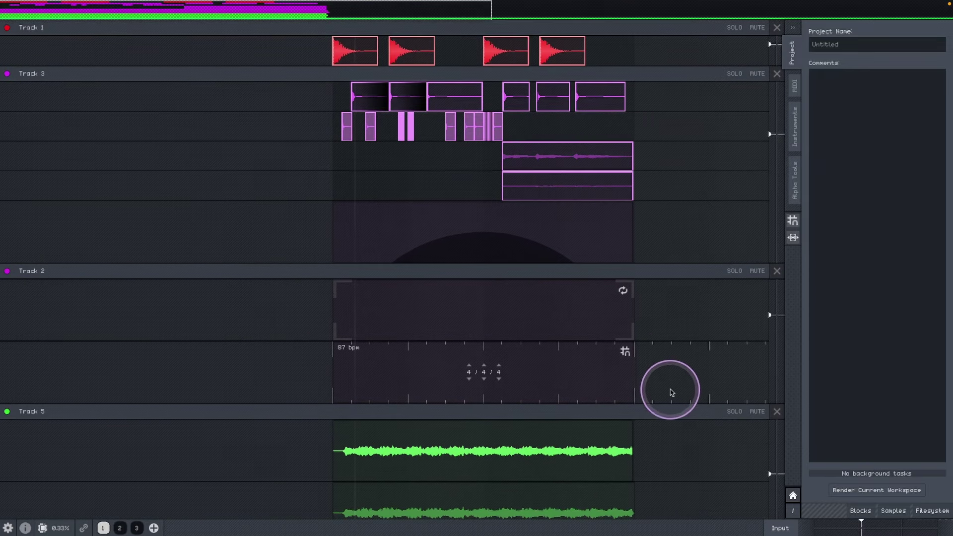
scroll(661, 351, down, 2)
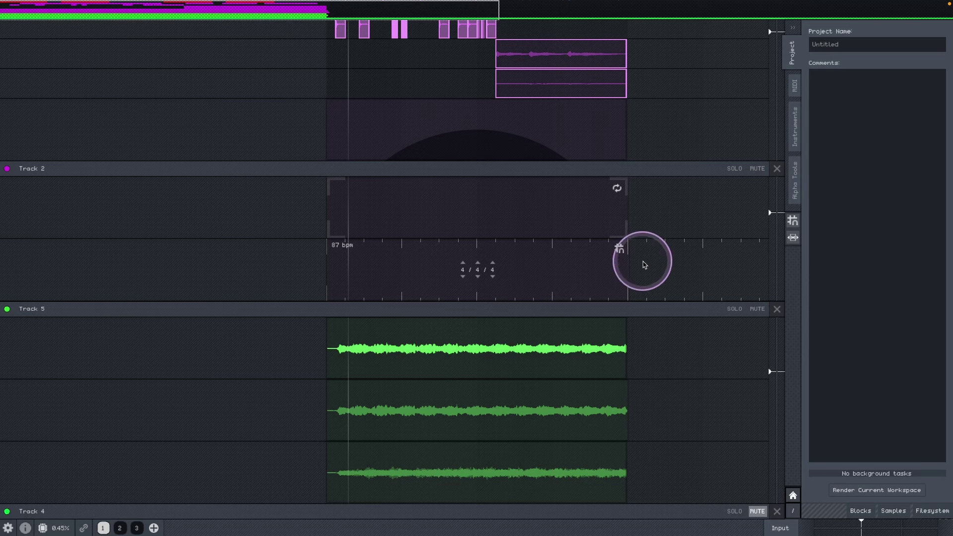
scroll(639, 263, up, 2)
mouse_move(666, 234)
mouse_down()
mouse_move(638, 230)
mouse_move(671, 236)
mouse_up()
click(658, 229)
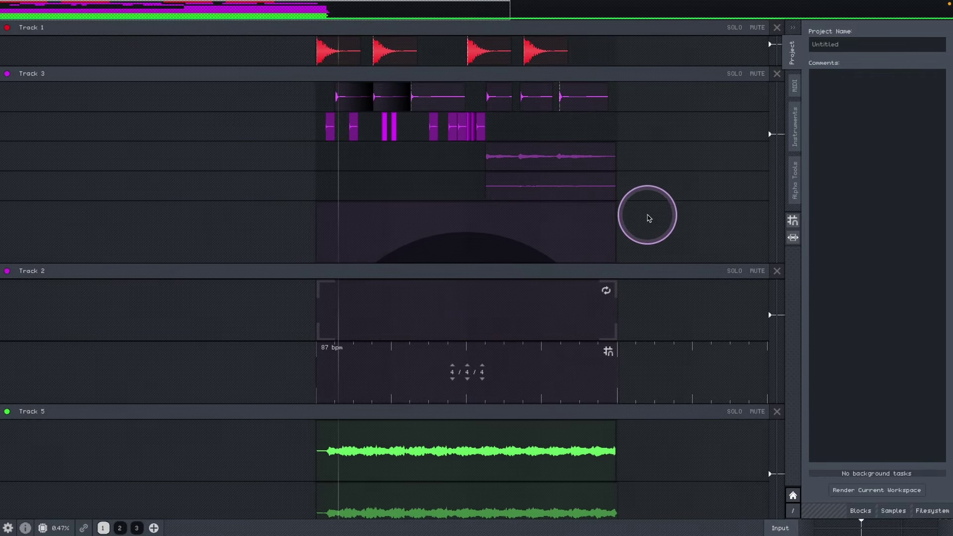
drag(653, 224, 633, 174)
drag(622, 418, 594, 372)
drag(618, 238, 694, 189)
mouse_move(632, 214)
mouse_down()
mouse_move(671, 192)
mouse_move(521, 149)
mouse_move(666, 229)
mouse_move(721, 238)
mouse_move(678, 200)
mouse_move(672, 230)
mouse_move(655, 215)
mouse_move(637, 231)
mouse_up()
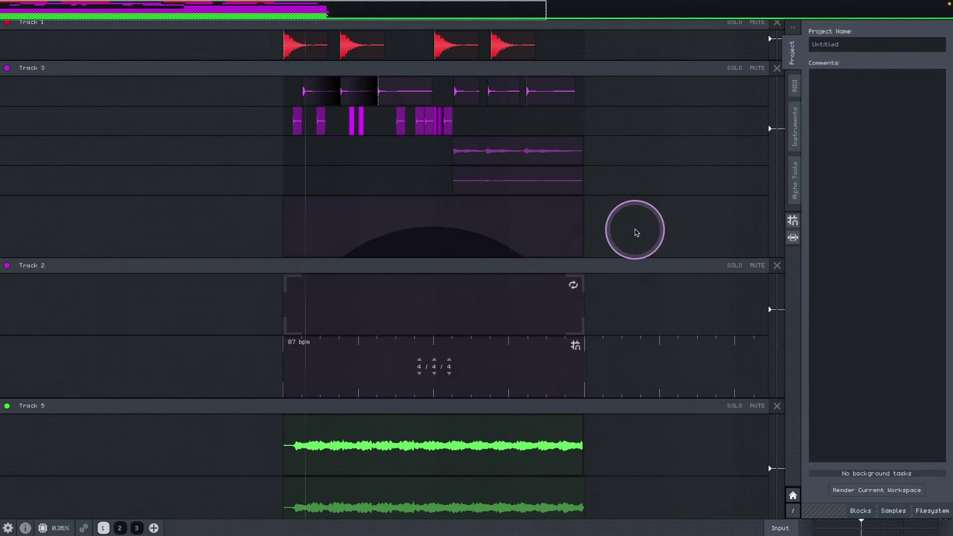
drag(630, 446, 619, 389)
drag(626, 248, 658, 259)
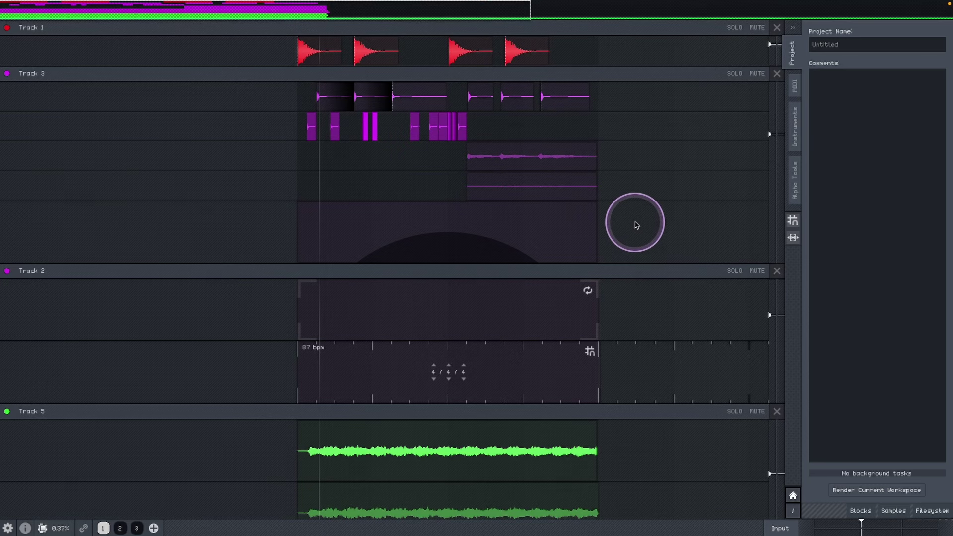
drag(630, 247, 554, 486)
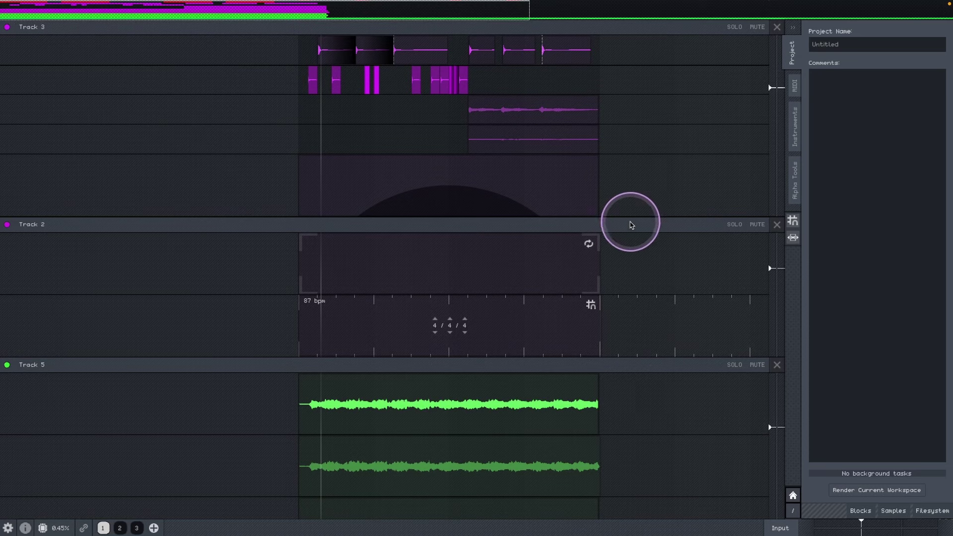
drag(630, 245, 644, 183)
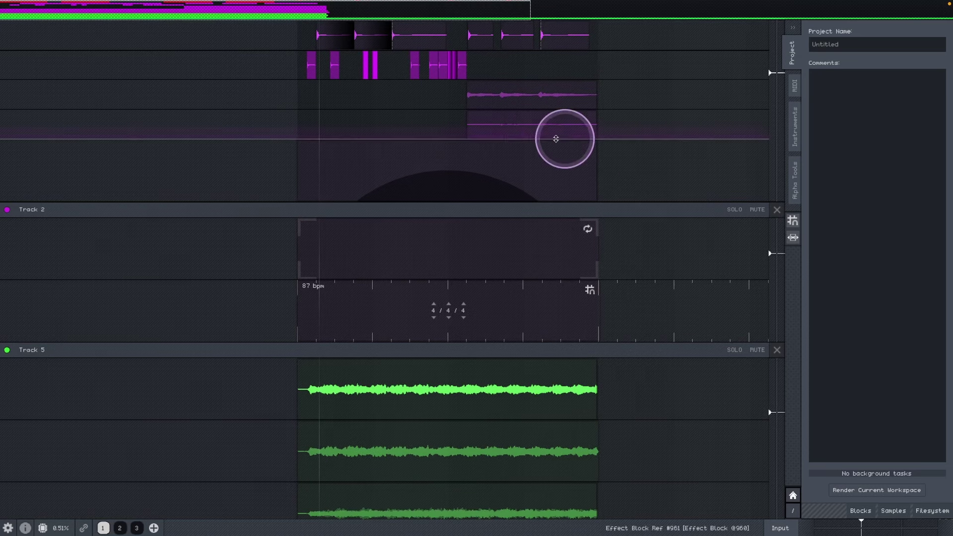
drag(652, 266, 658, 217)
drag(658, 321, 661, 291)
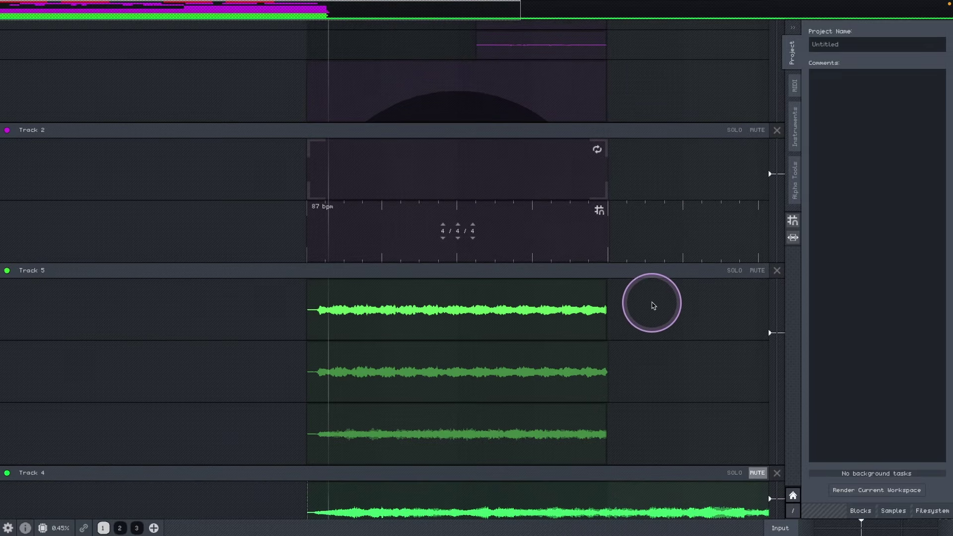
scroll(662, 353, down, 1)
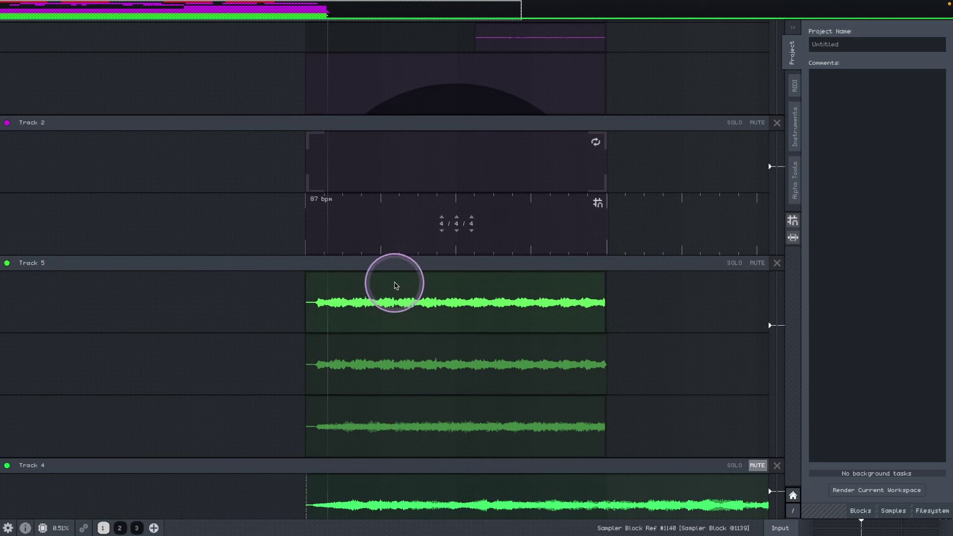
scroll(392, 287, up, 1)
- Expand the first-lane sample block in Track 5 and shape its Pitch envelope with a raised middle point and a following point at -5
click(385, 286)
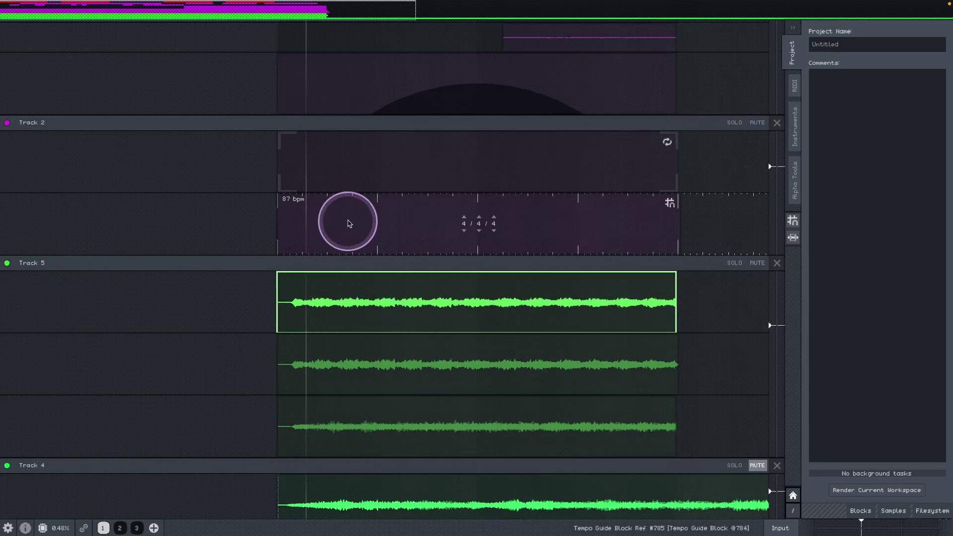
drag(362, 189, 372, 338)
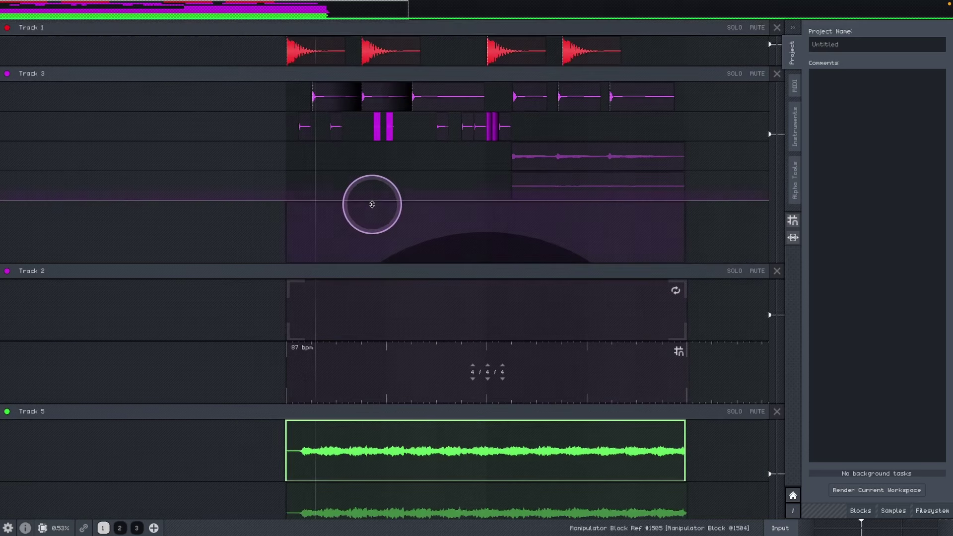
click(363, 453)
scroll(272, 466, down, 2)
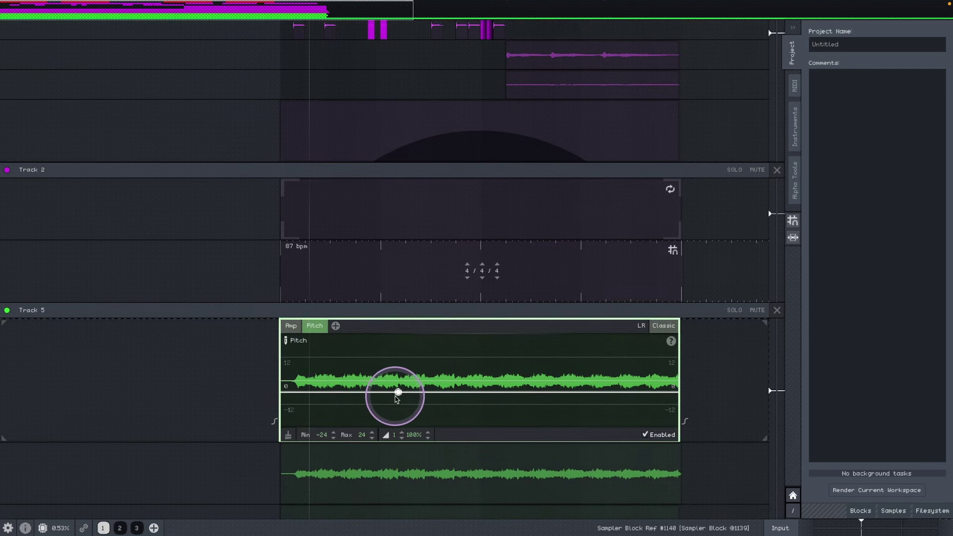
drag(449, 390, 473, 372)
click(548, 390)
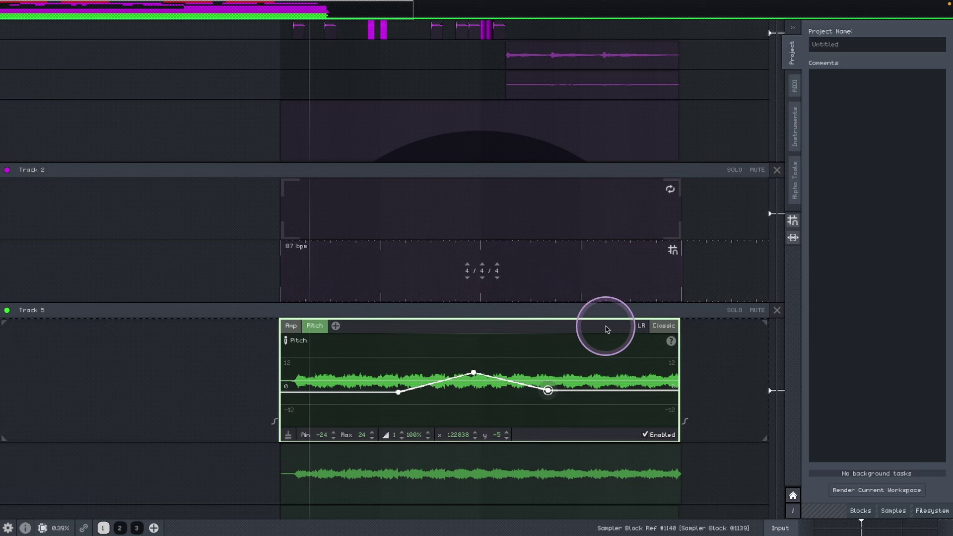
- Undo the Pitch envelope edits on the first-lane sample block in Track 5, collapse its editor and solo the track
key(ctrl+z)
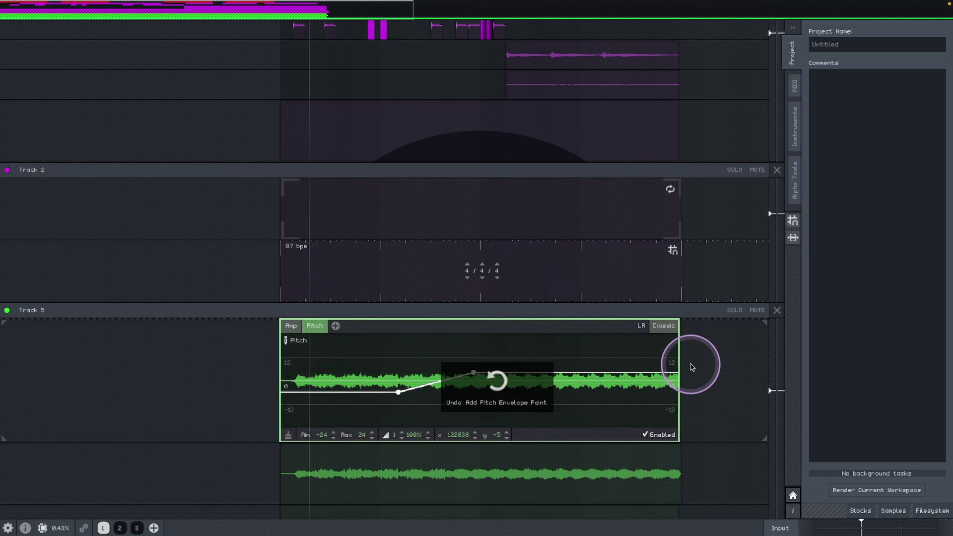
key(ctrl+z)
key(ctrl+z)
key(ctrl+z)
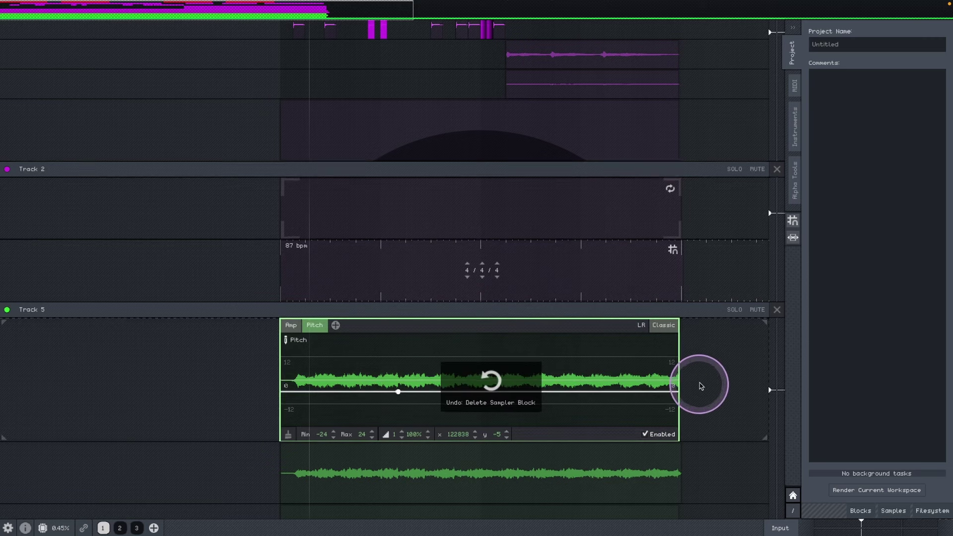
drag(700, 364, 702, 329)
click(700, 336)
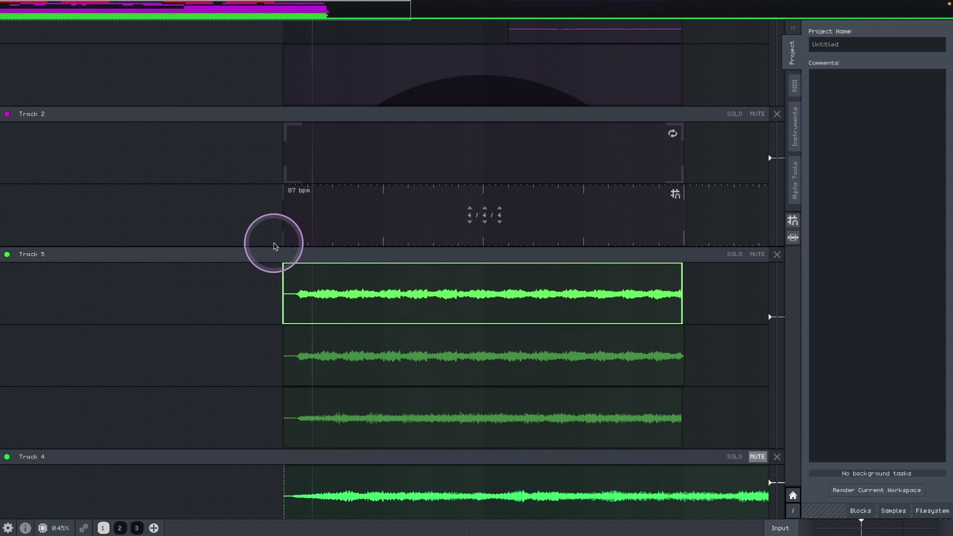
click(735, 255)
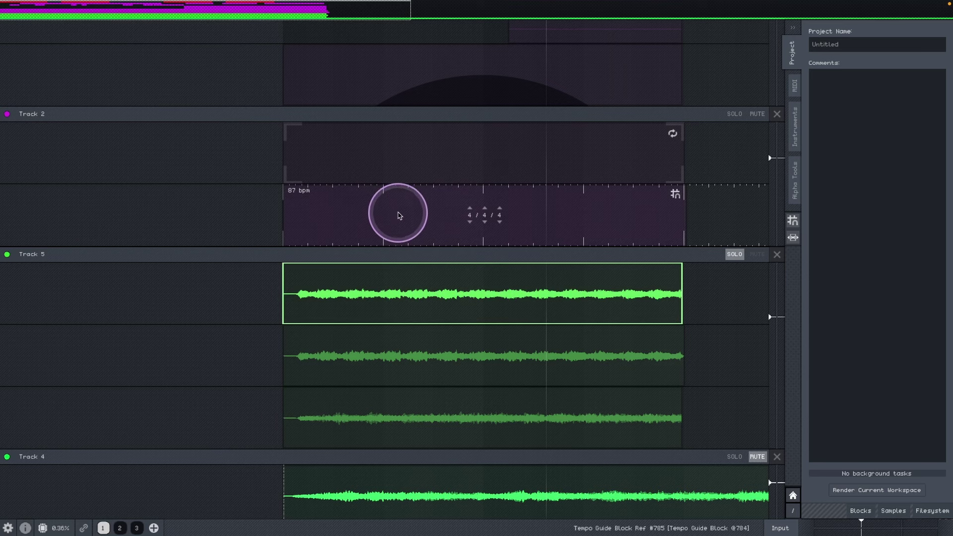
- Look over the arrangement from Track 5 up to Track 1, including the effect block in Track 3's fourth lane
scroll(435, 218, down, 1)
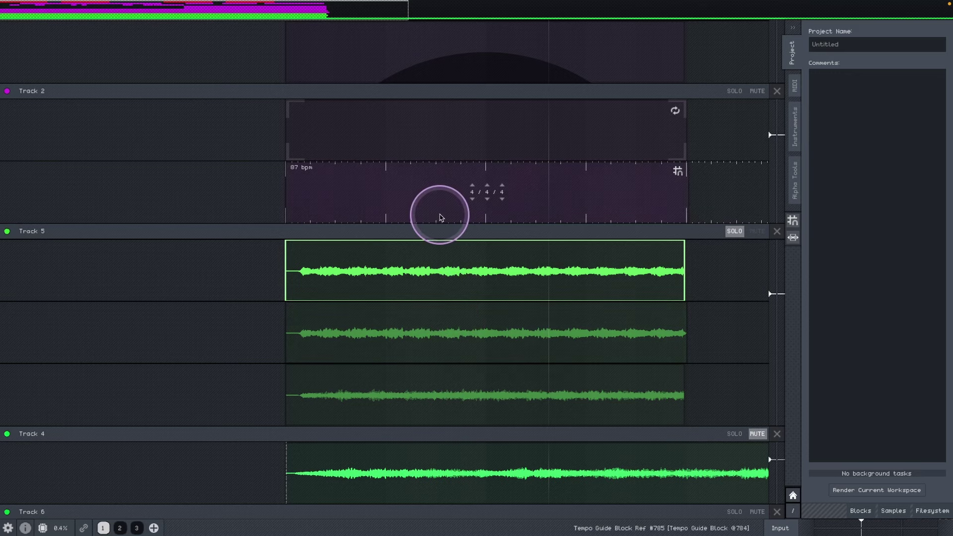
scroll(442, 218, up, 3)
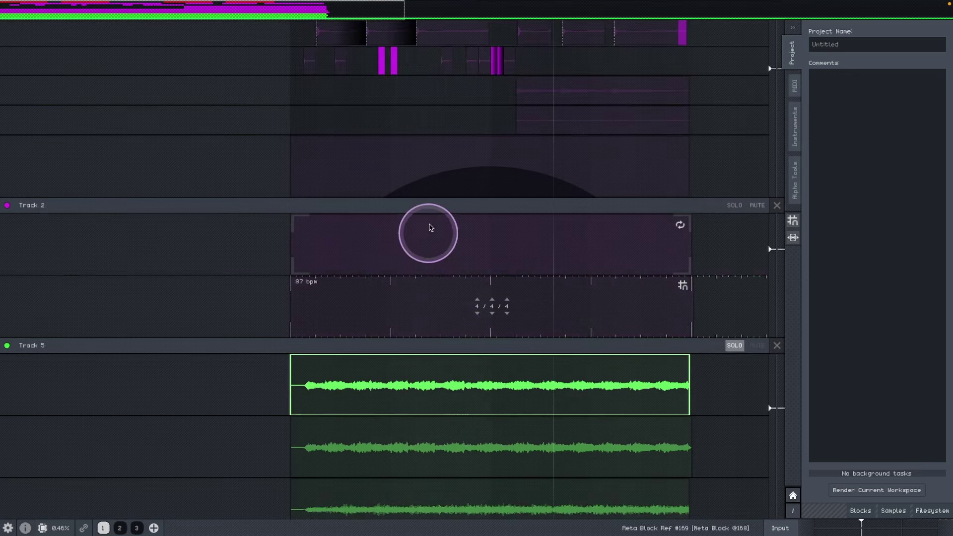
scroll(428, 238, up, 2)
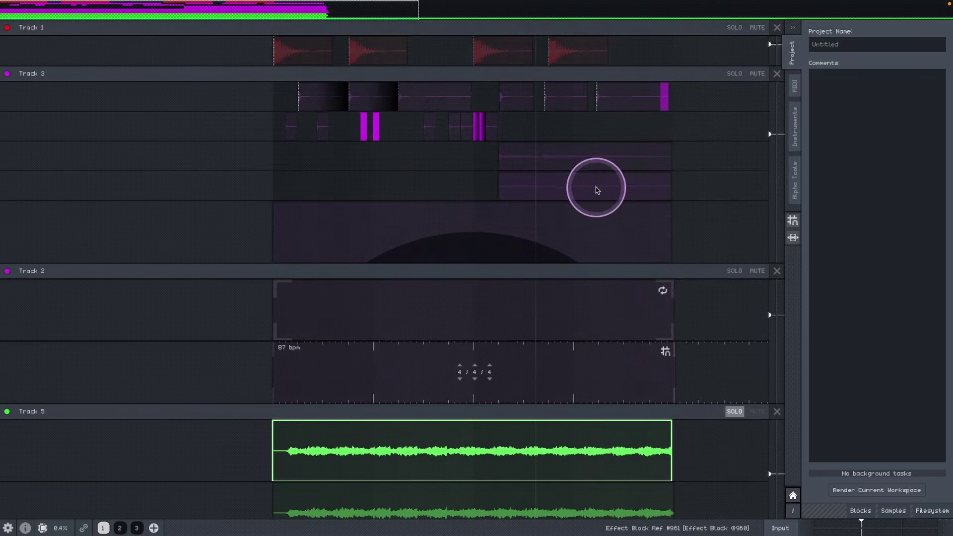
click(586, 183)
scroll(496, 233, up, 3)
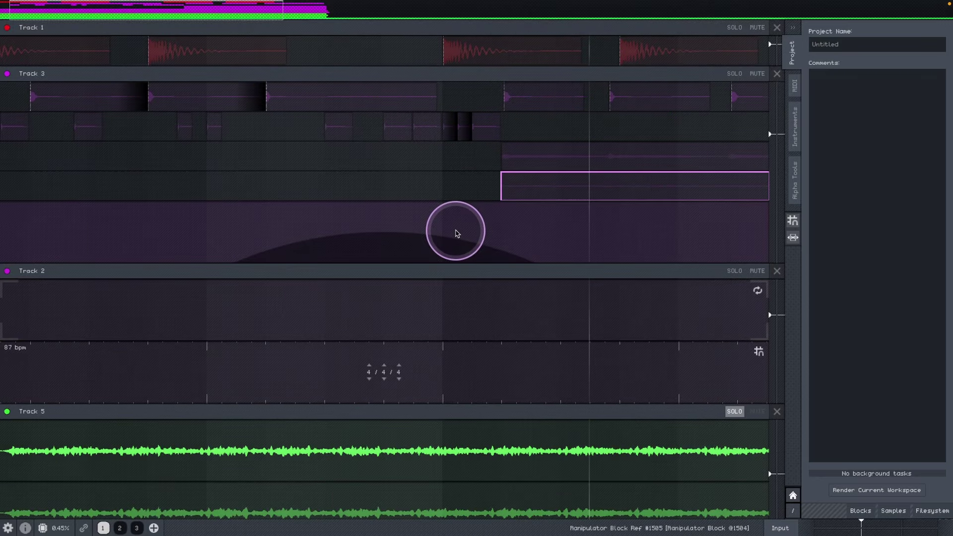
scroll(453, 191, down, 3)
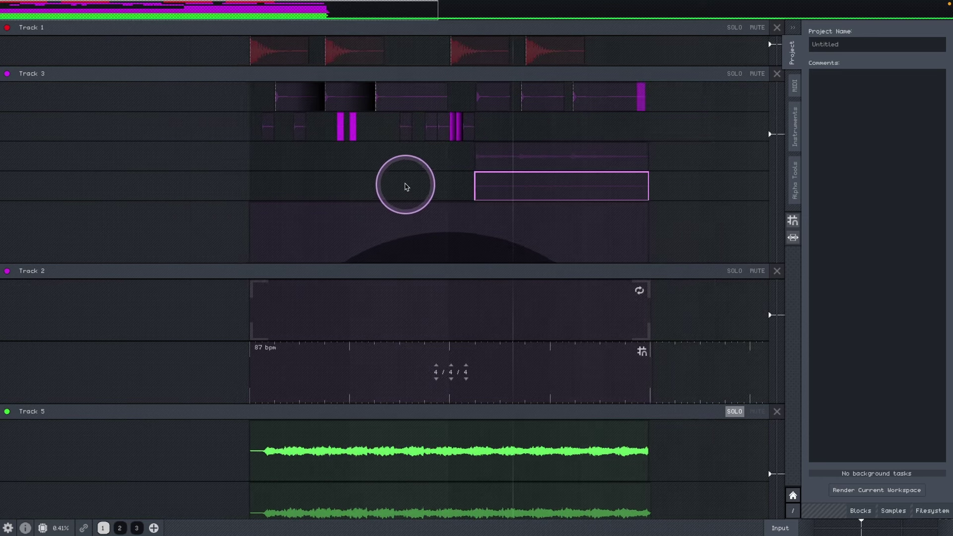
drag(406, 189, 452, 183)
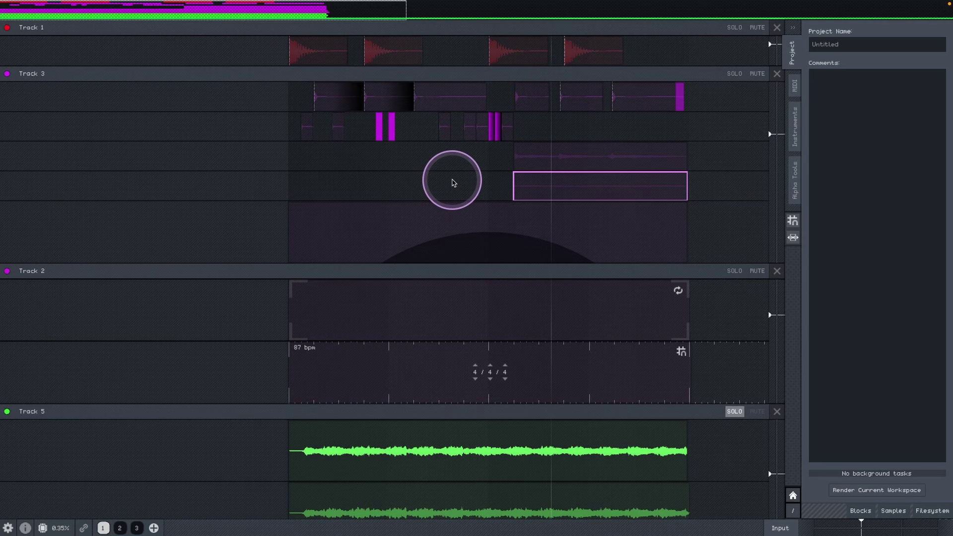
drag(453, 184, 456, 159)
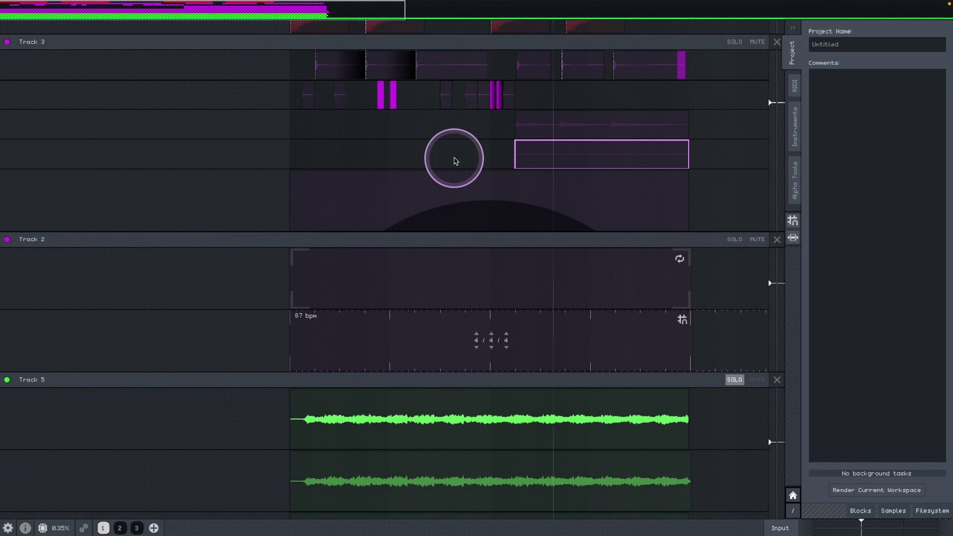
drag(456, 161, 456, 274)
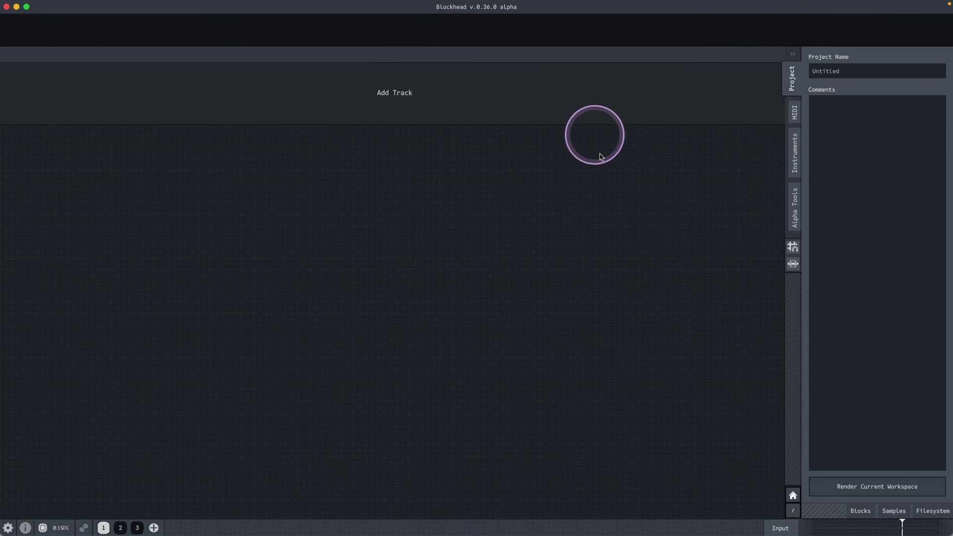
- Add a track to the empty workspace and add an empty macro block to it
mouse_move(594, 92)
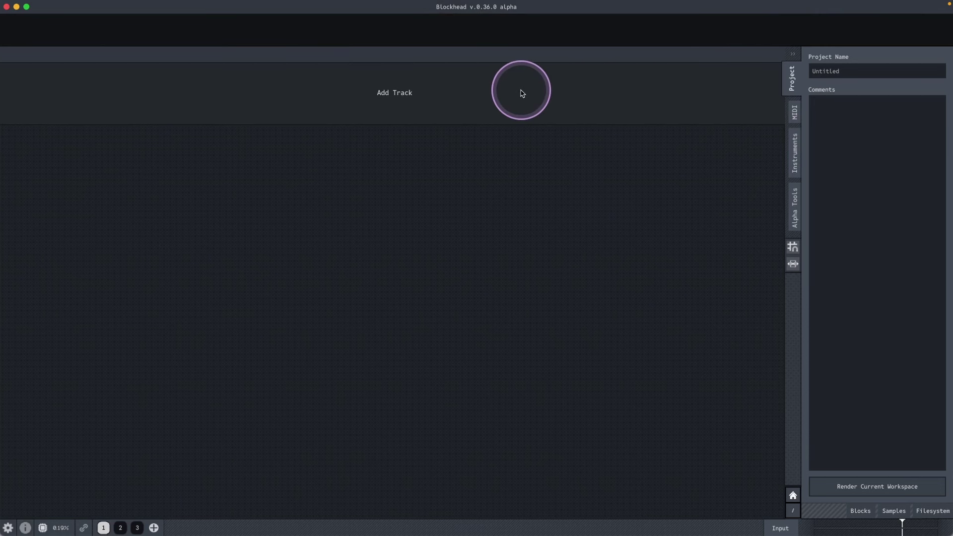
click(444, 99)
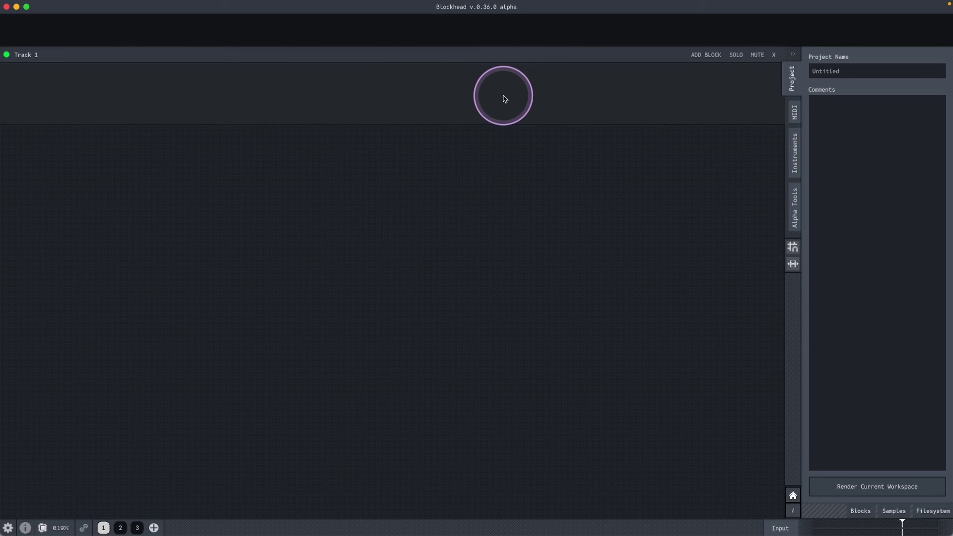
click(707, 62)
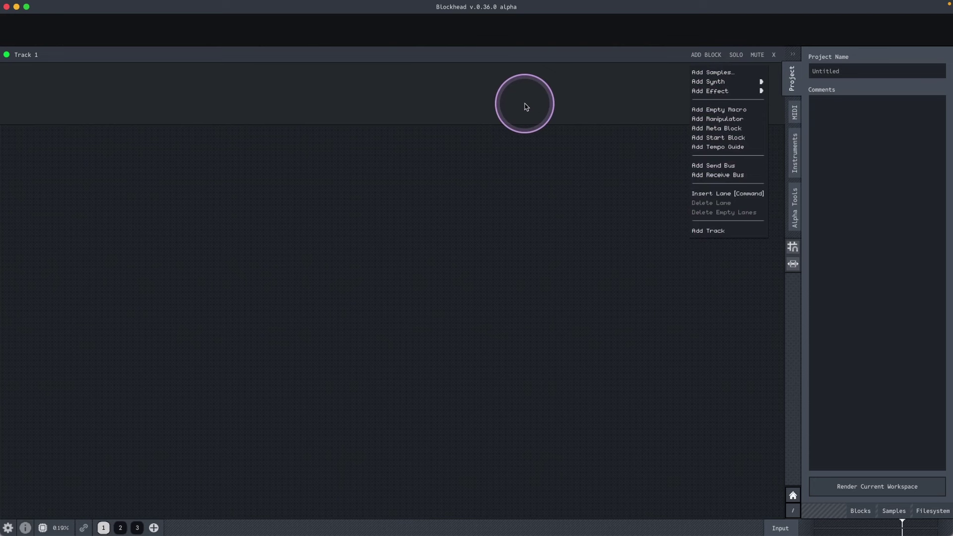
click(720, 111)
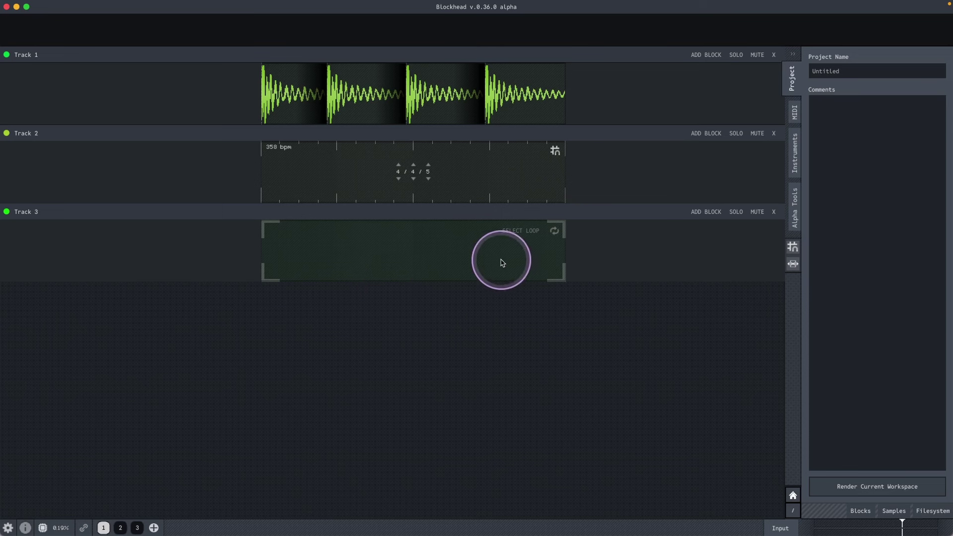
- Select all blocks within the Track 3 loop and duplicate them directly after the loop's end
click(522, 234)
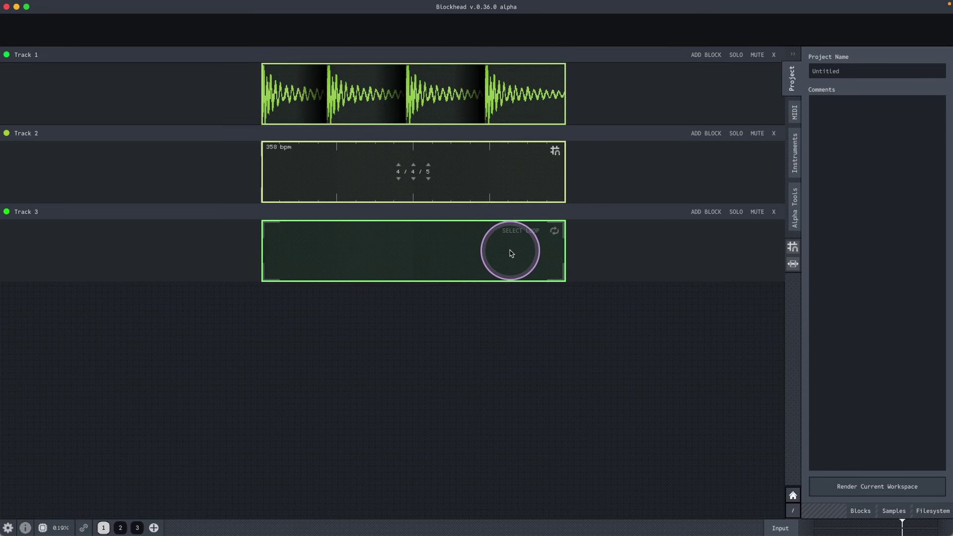
key(ctrl+d)
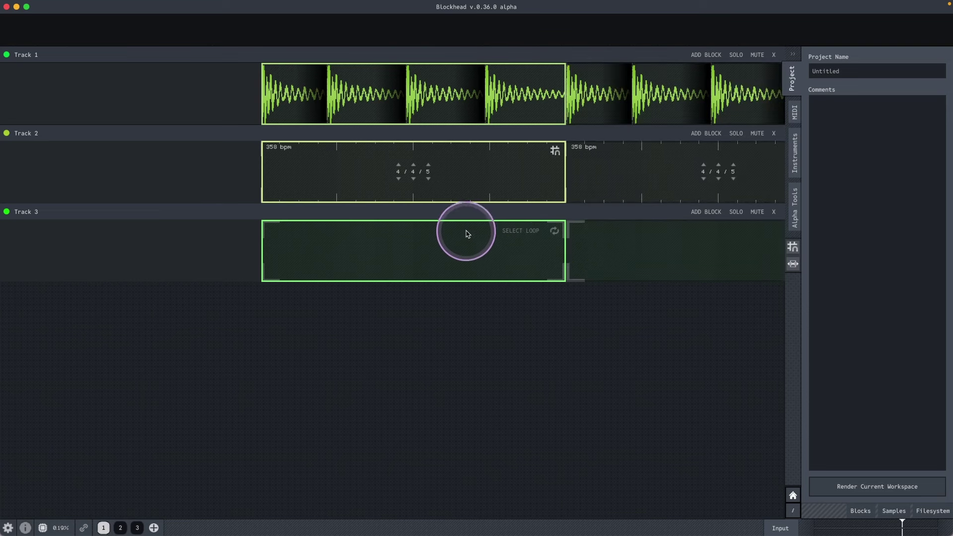